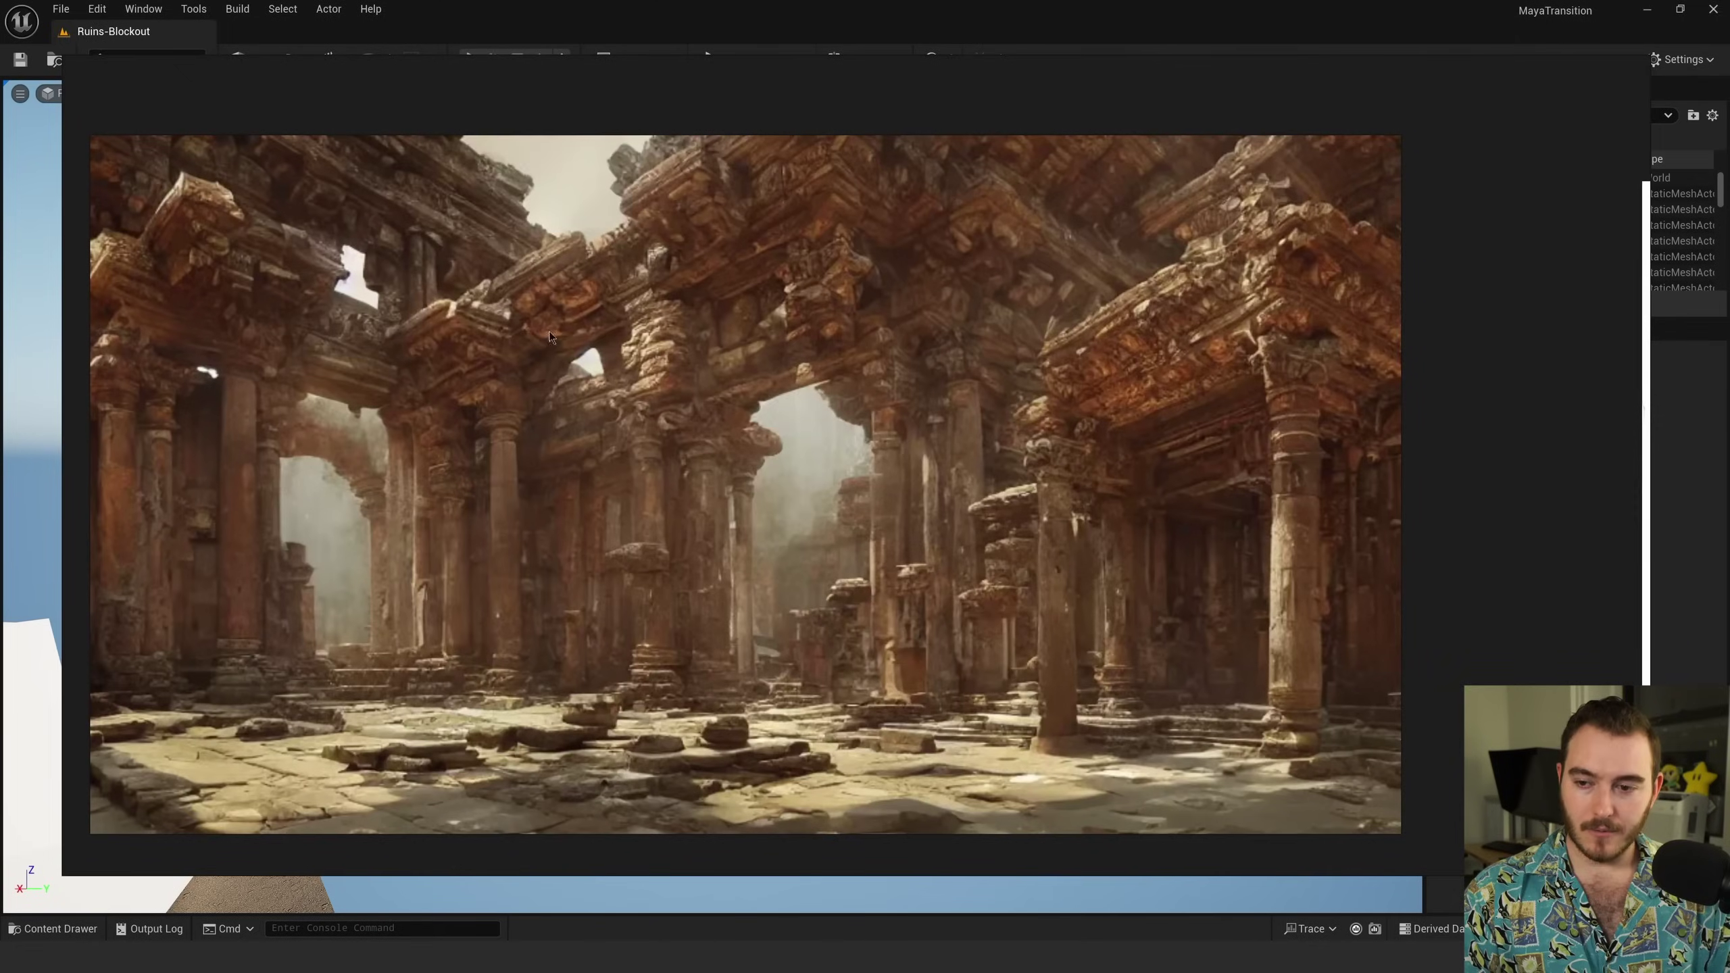
Step: Examine the reference board's ruined temple paintings and the concept sketches of the stone arch and standing stones
middle_click_drag(980, 482, 1018, 471)
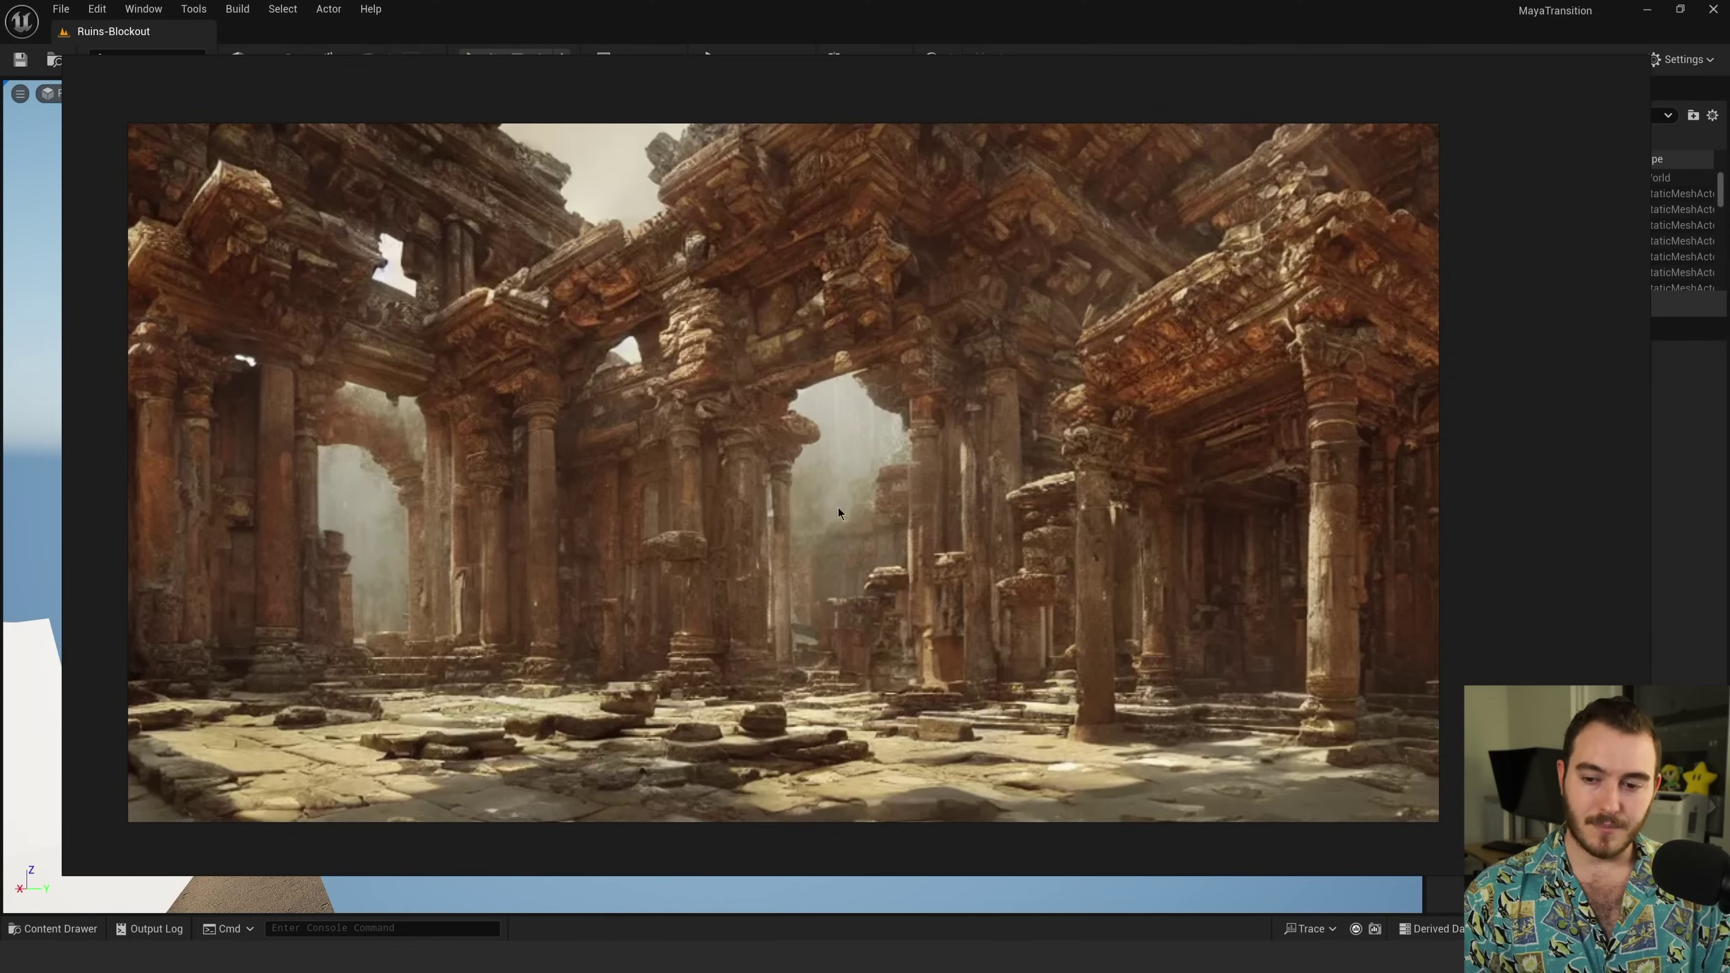
scroll(819, 333, "down", 3)
scroll(889, 455, "up", 3)
middle_click_drag(875, 519, 927, 582)
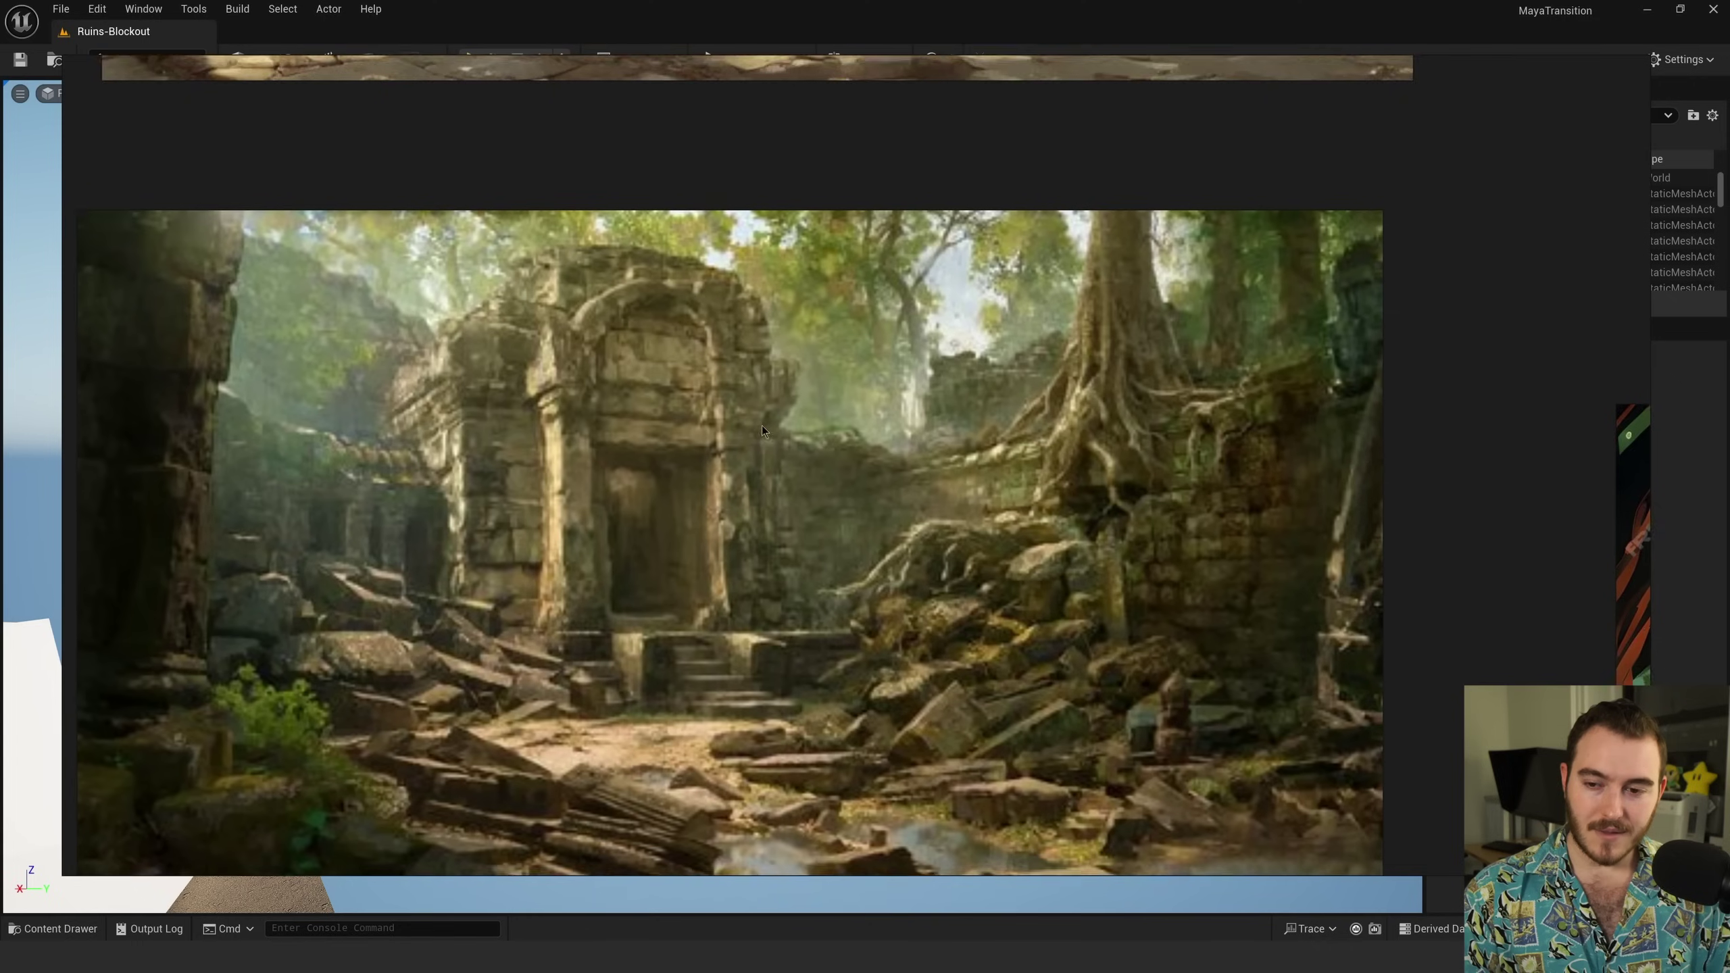
middle_click_drag(762, 424, 797, 384)
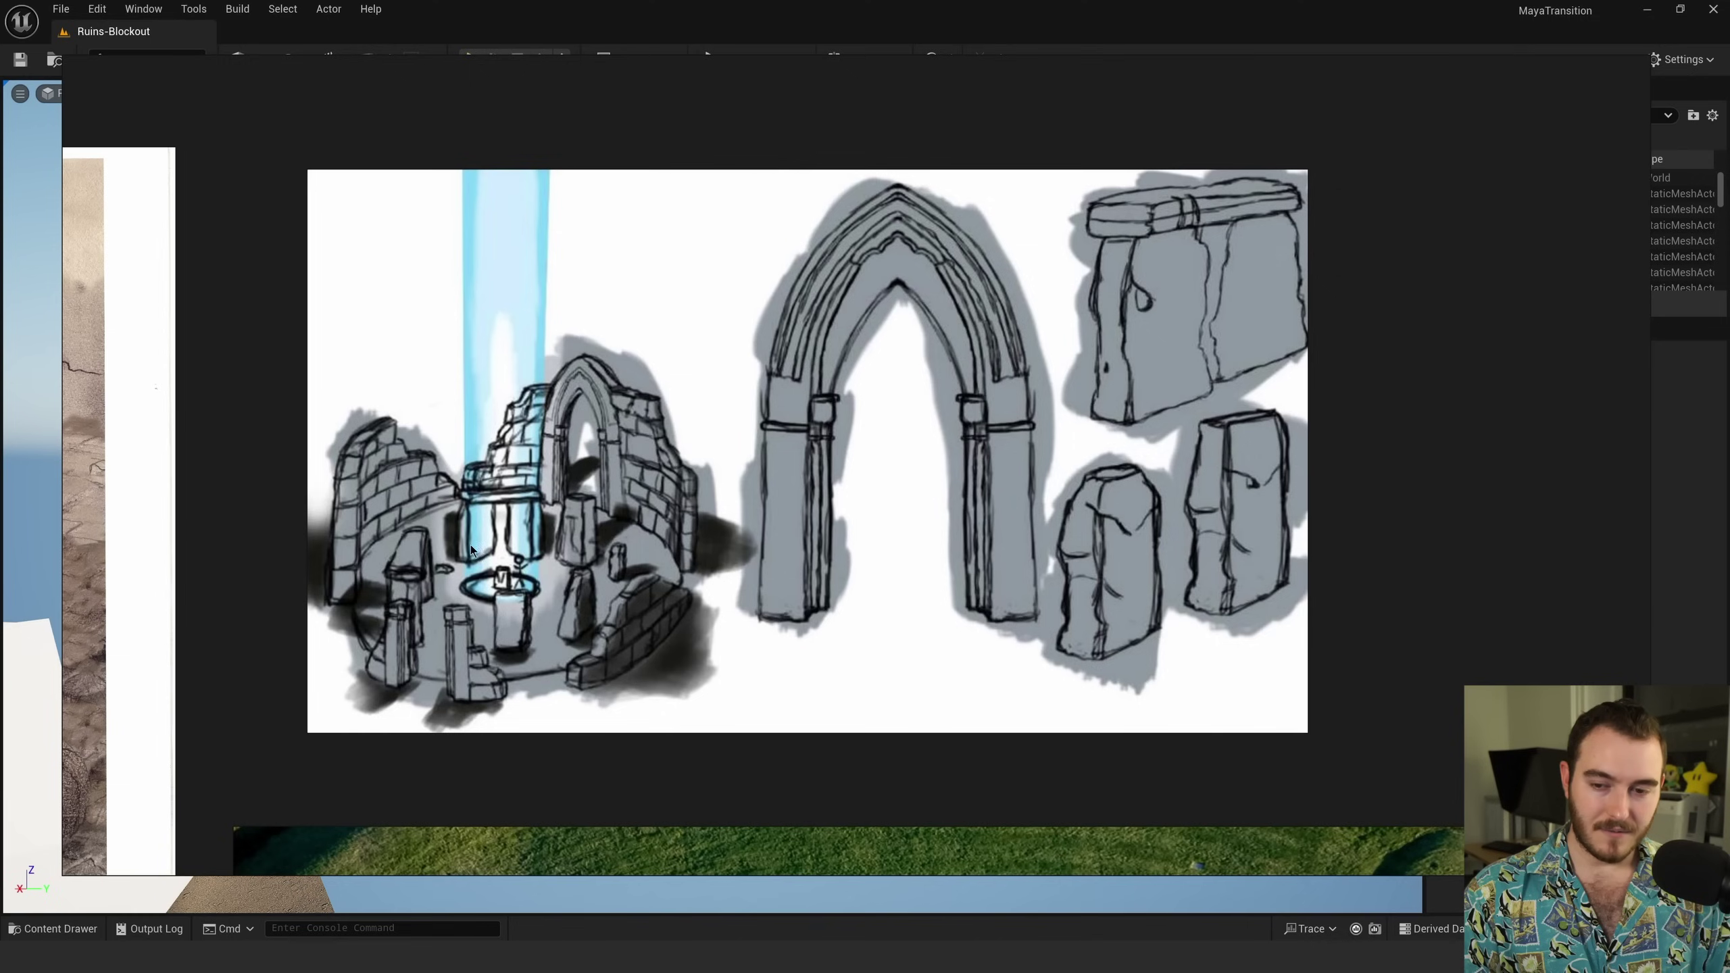
scroll(485, 571, "up", 5)
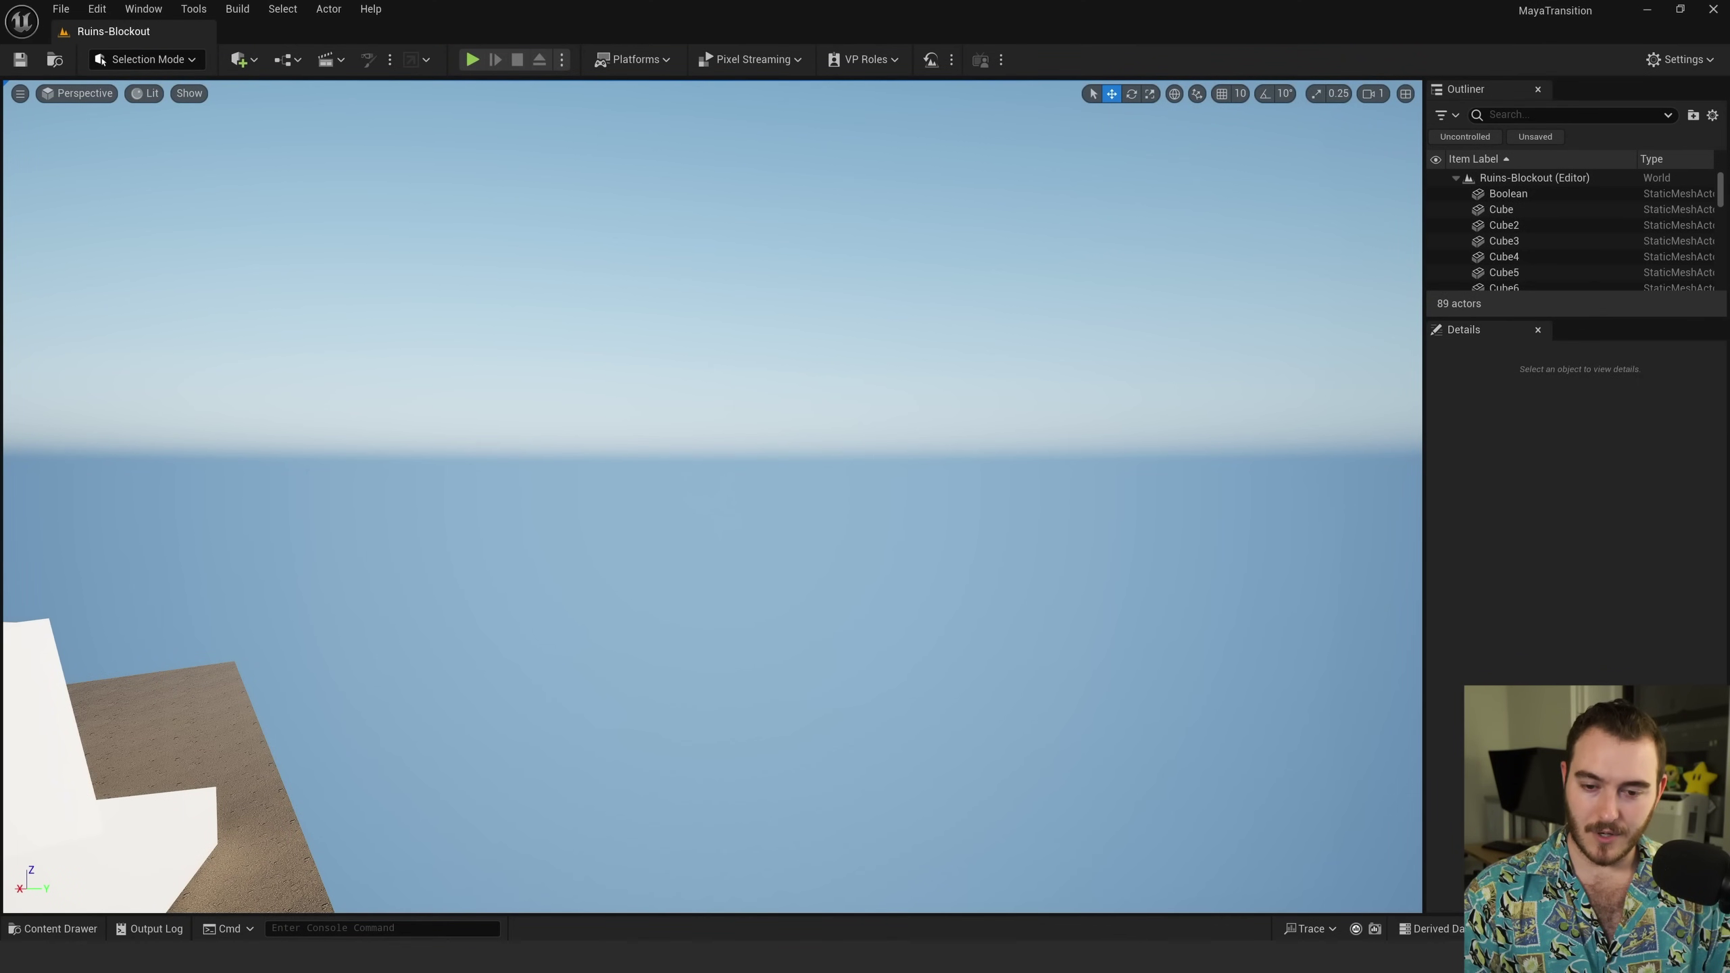
Step: Inspect the overall layout of the ruins blockout and the entrance arch with its block pillars
right_click_drag(712, 496, 527, 596)
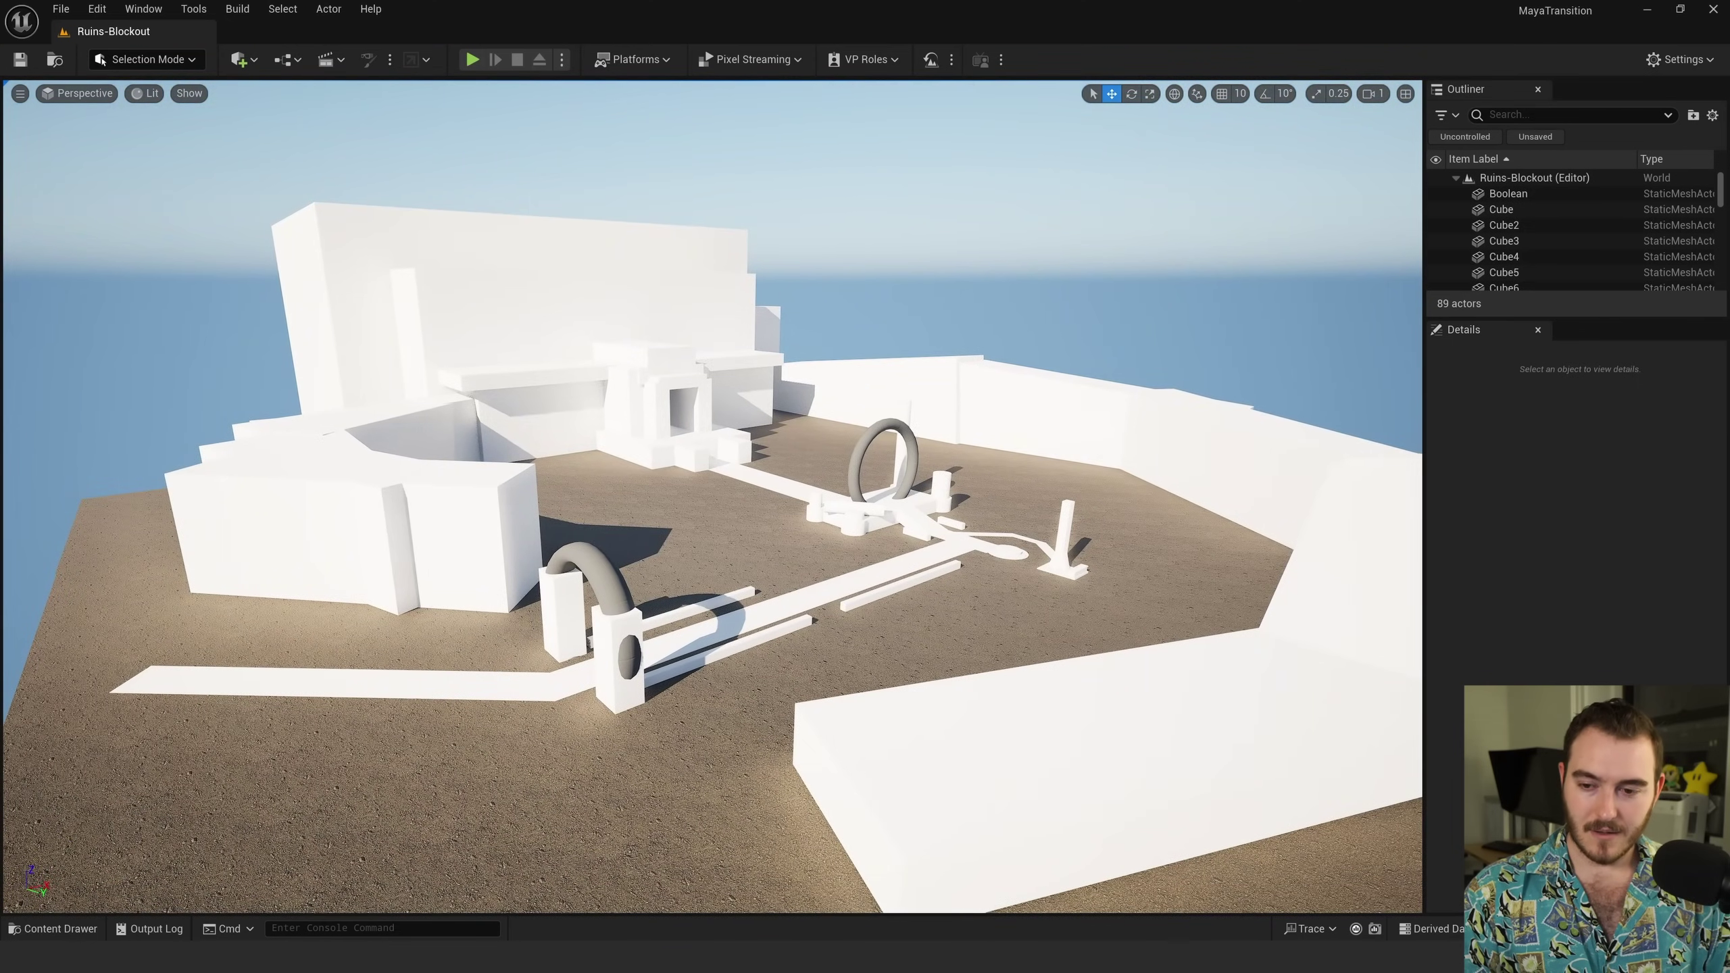
key("2")
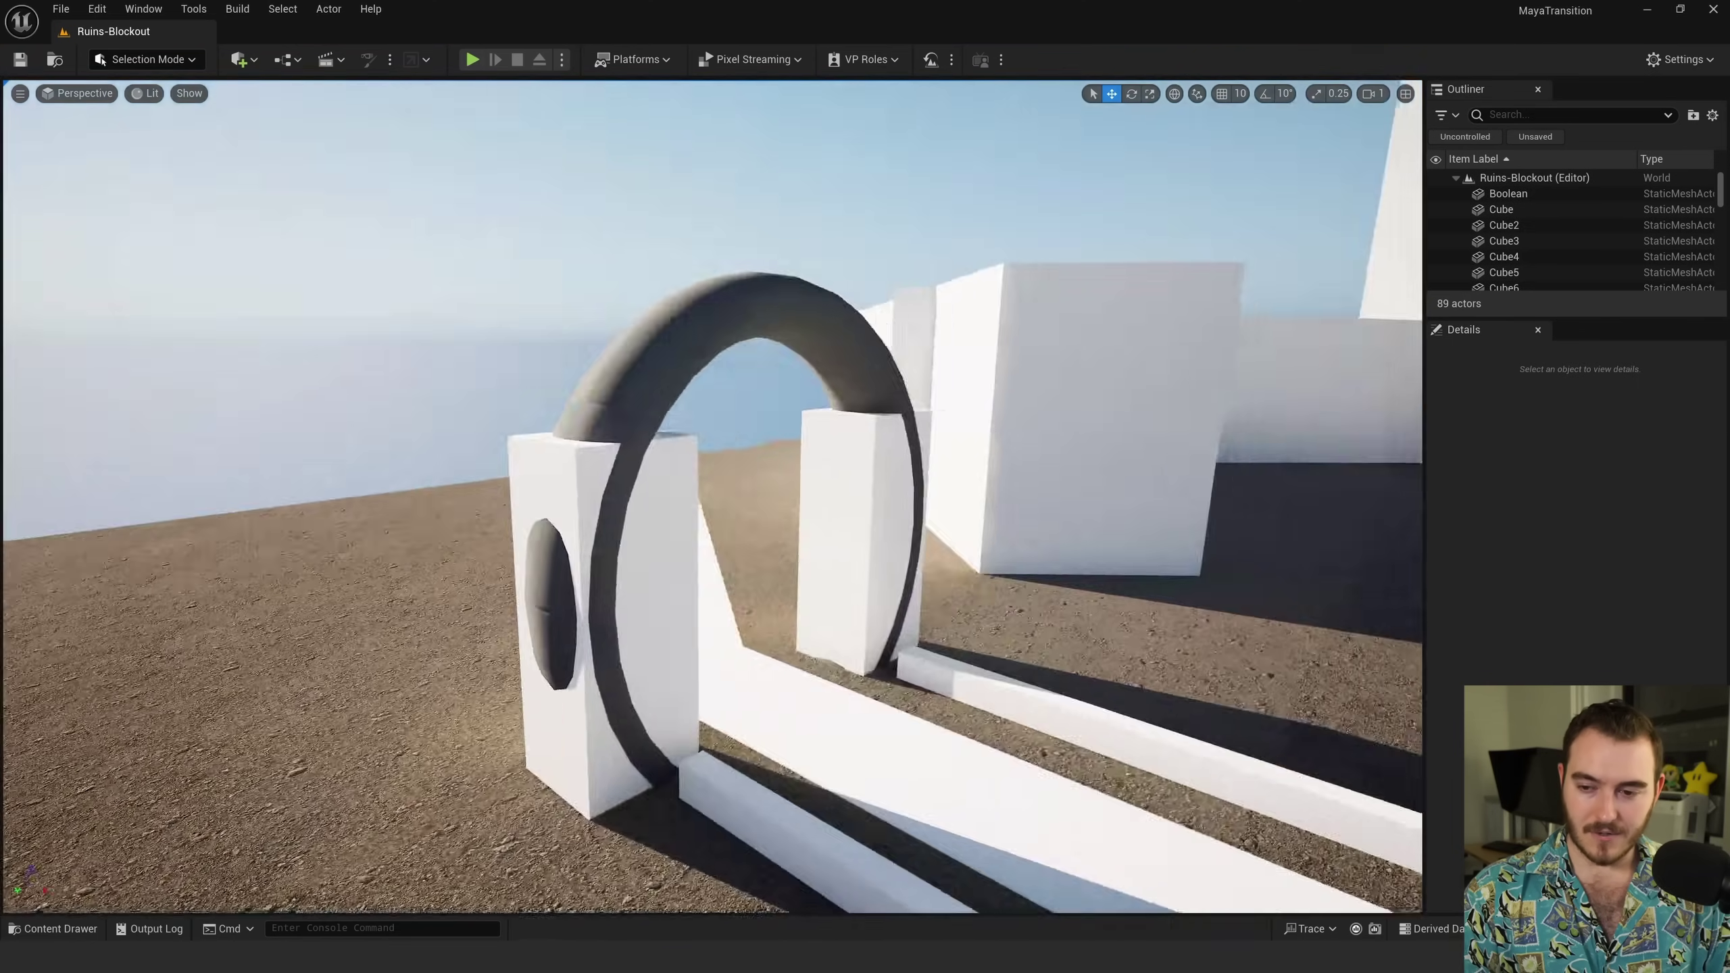
right_click_drag(713, 496, 963, 763)
key("4")
key("s")
key("a")
key("s")
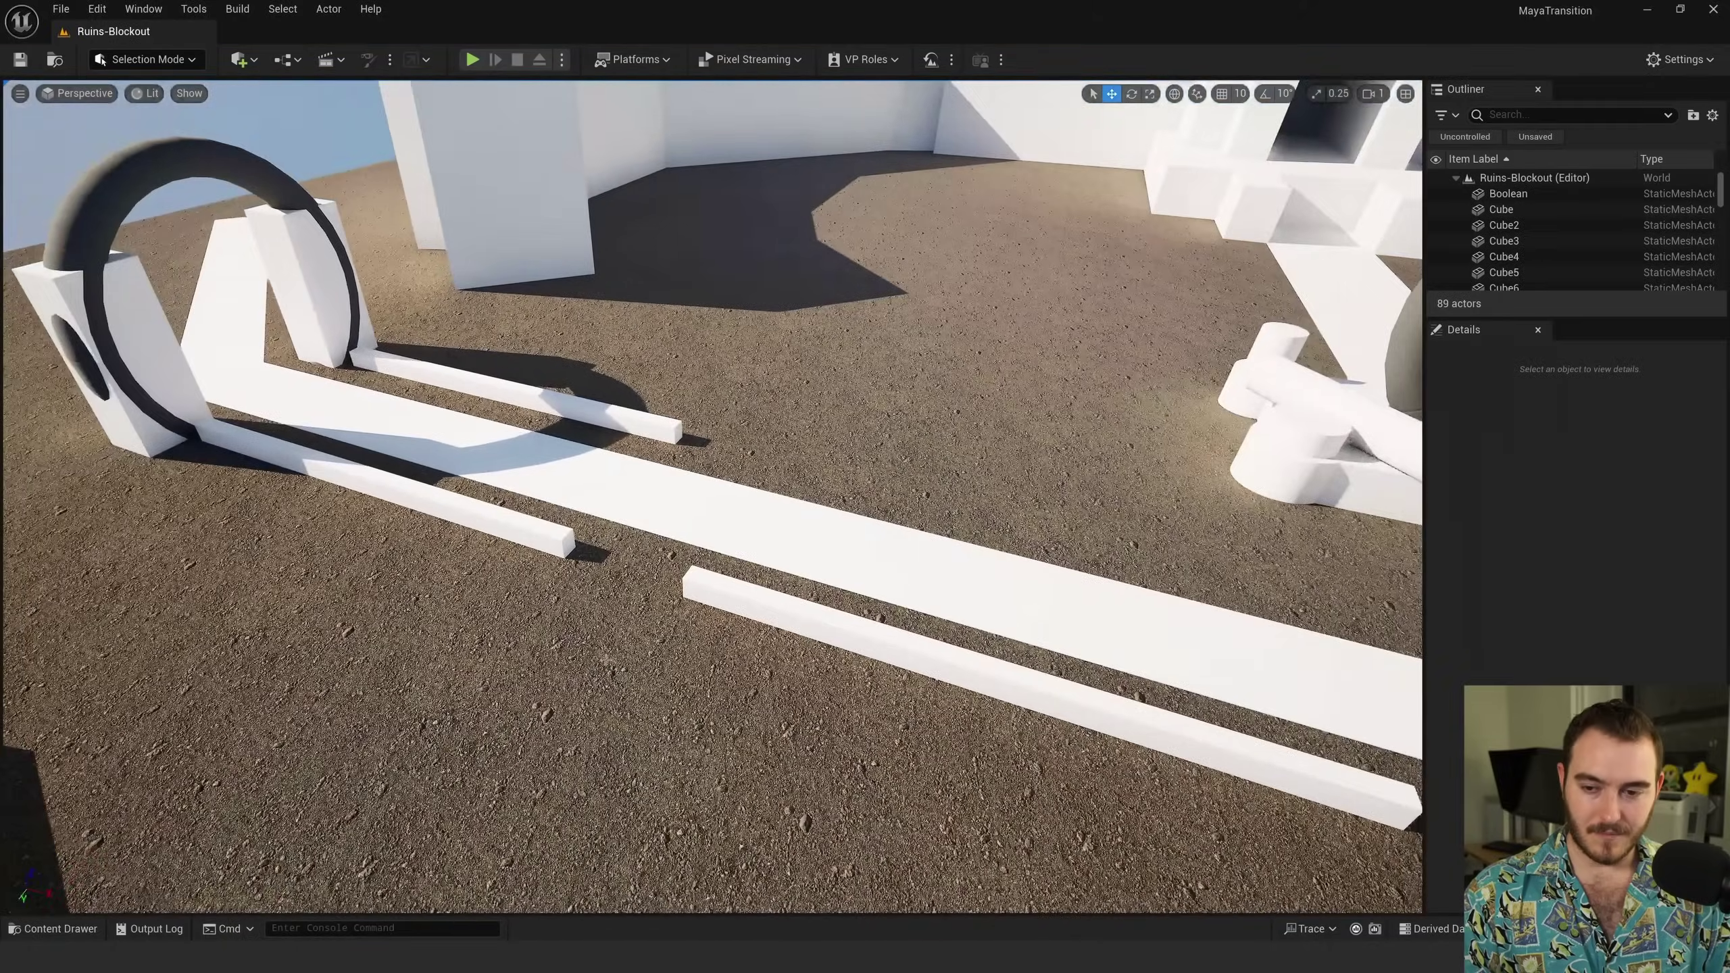
Step: Review the blocked-out path and its low side walls from the entrance arch to the ring portal
left_click(560, 544)
key("Escape")
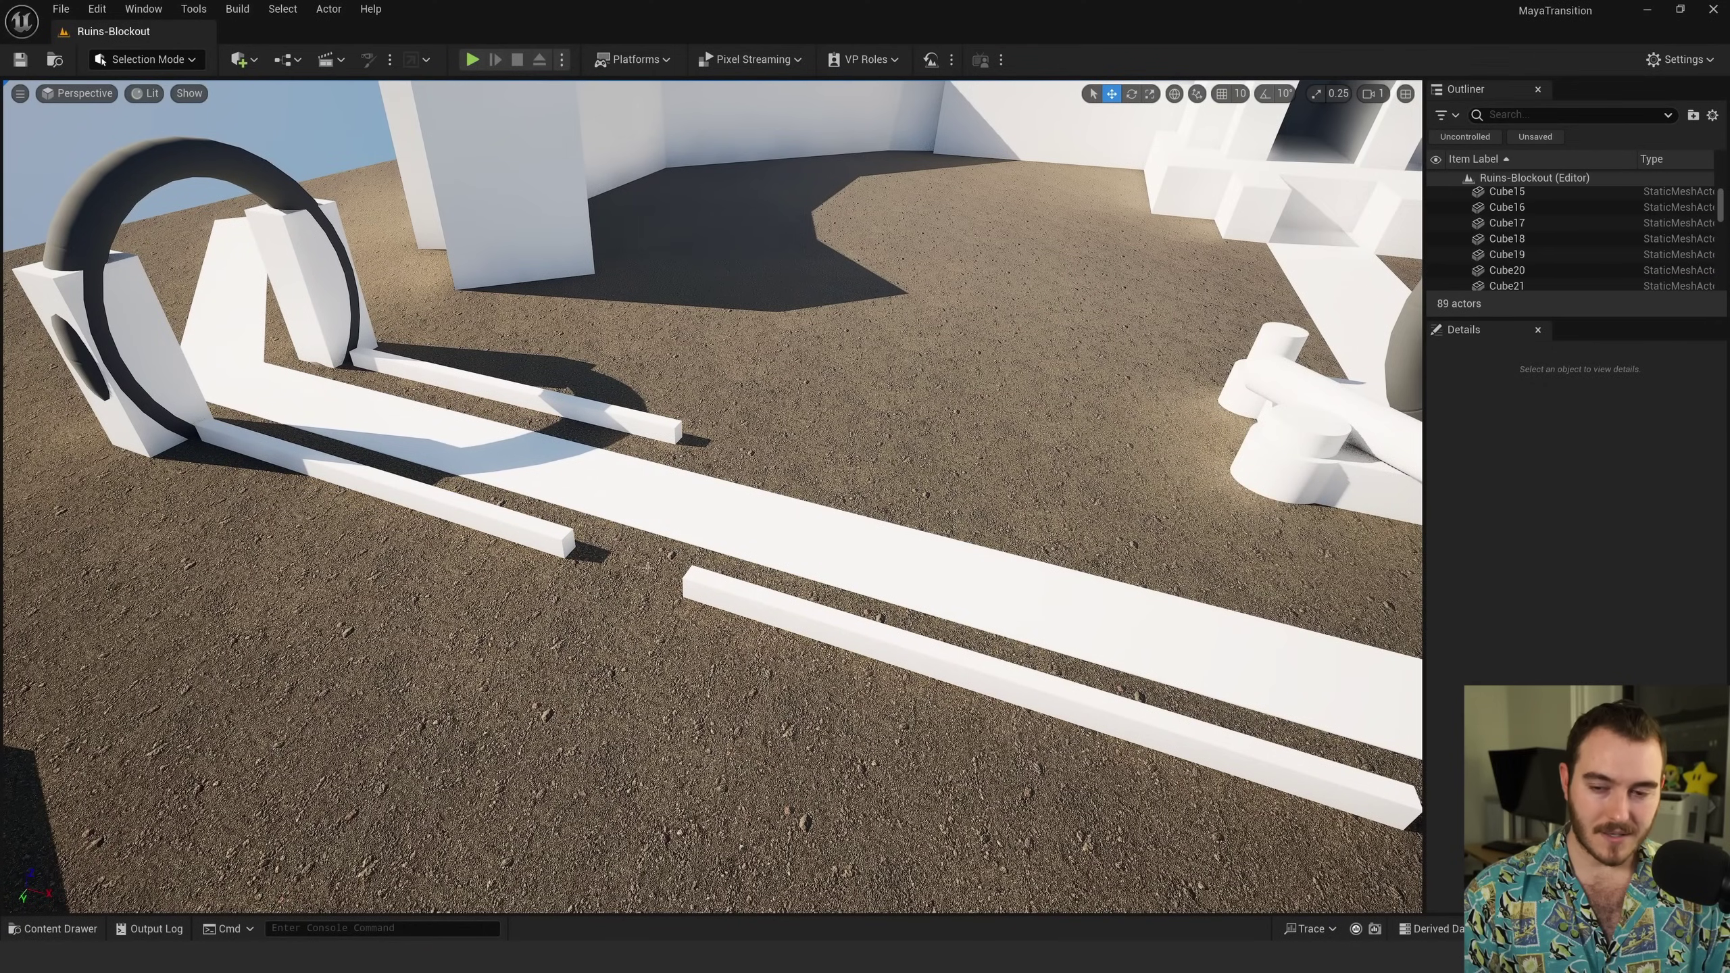
key("s")
right_click_drag(564, 480, 725, 388)
key("d")
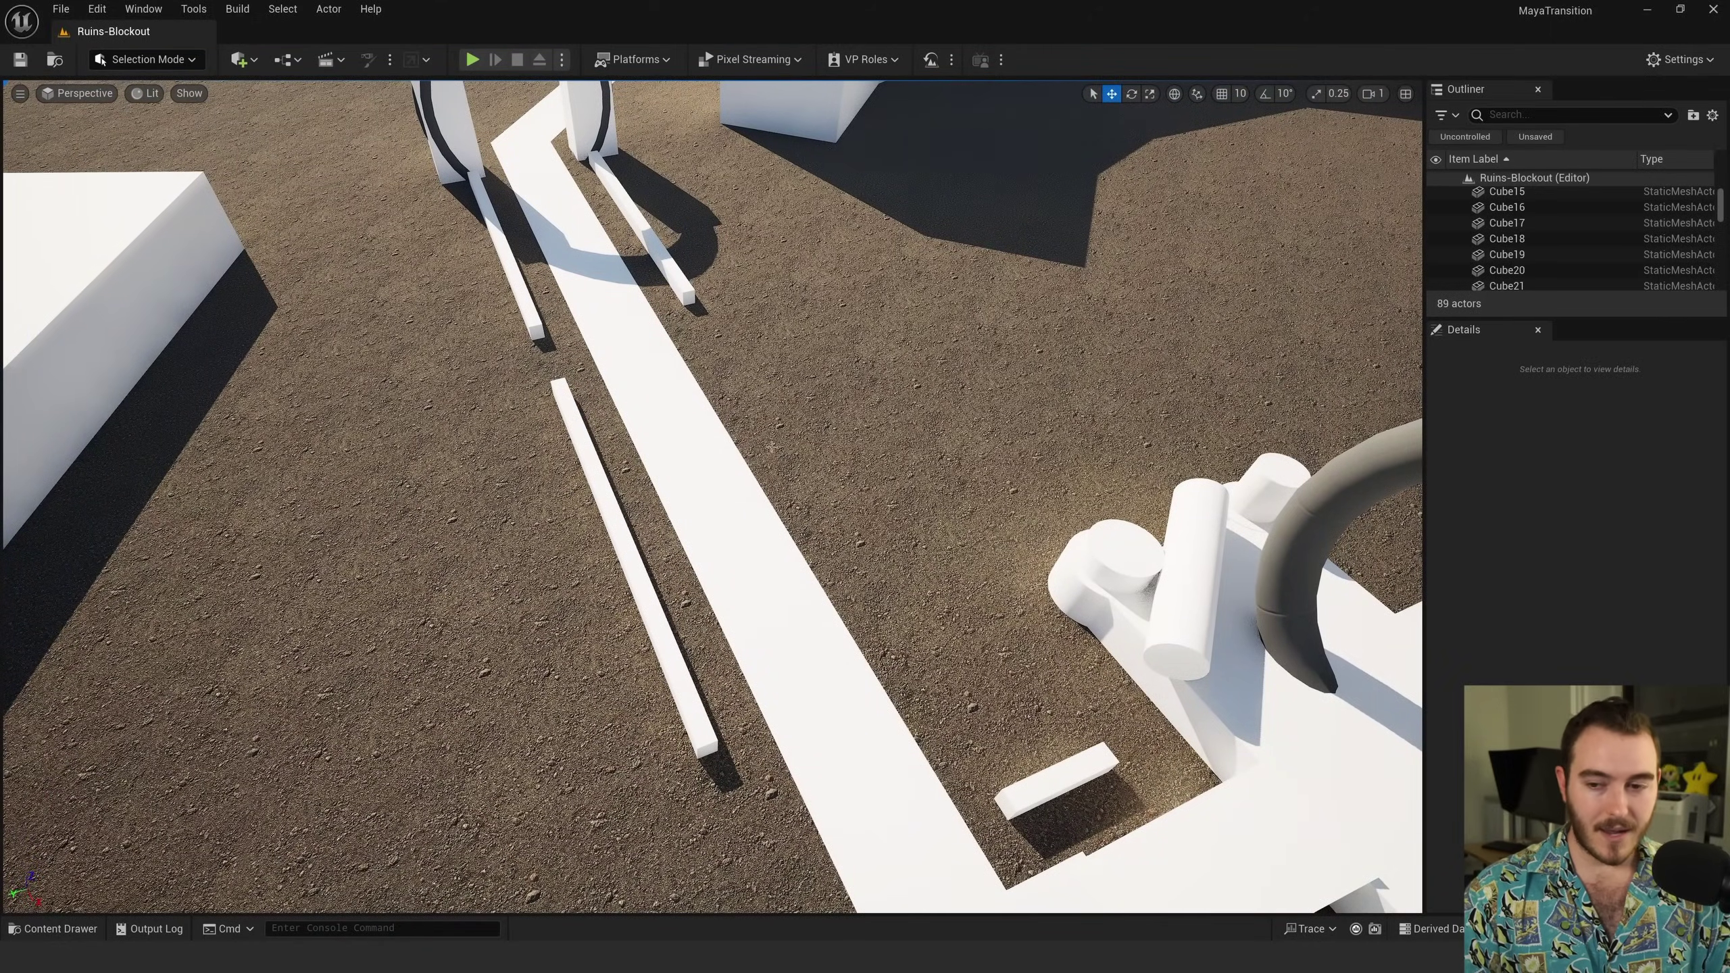
right_click_drag(755, 470, 1123, 395)
key("a")
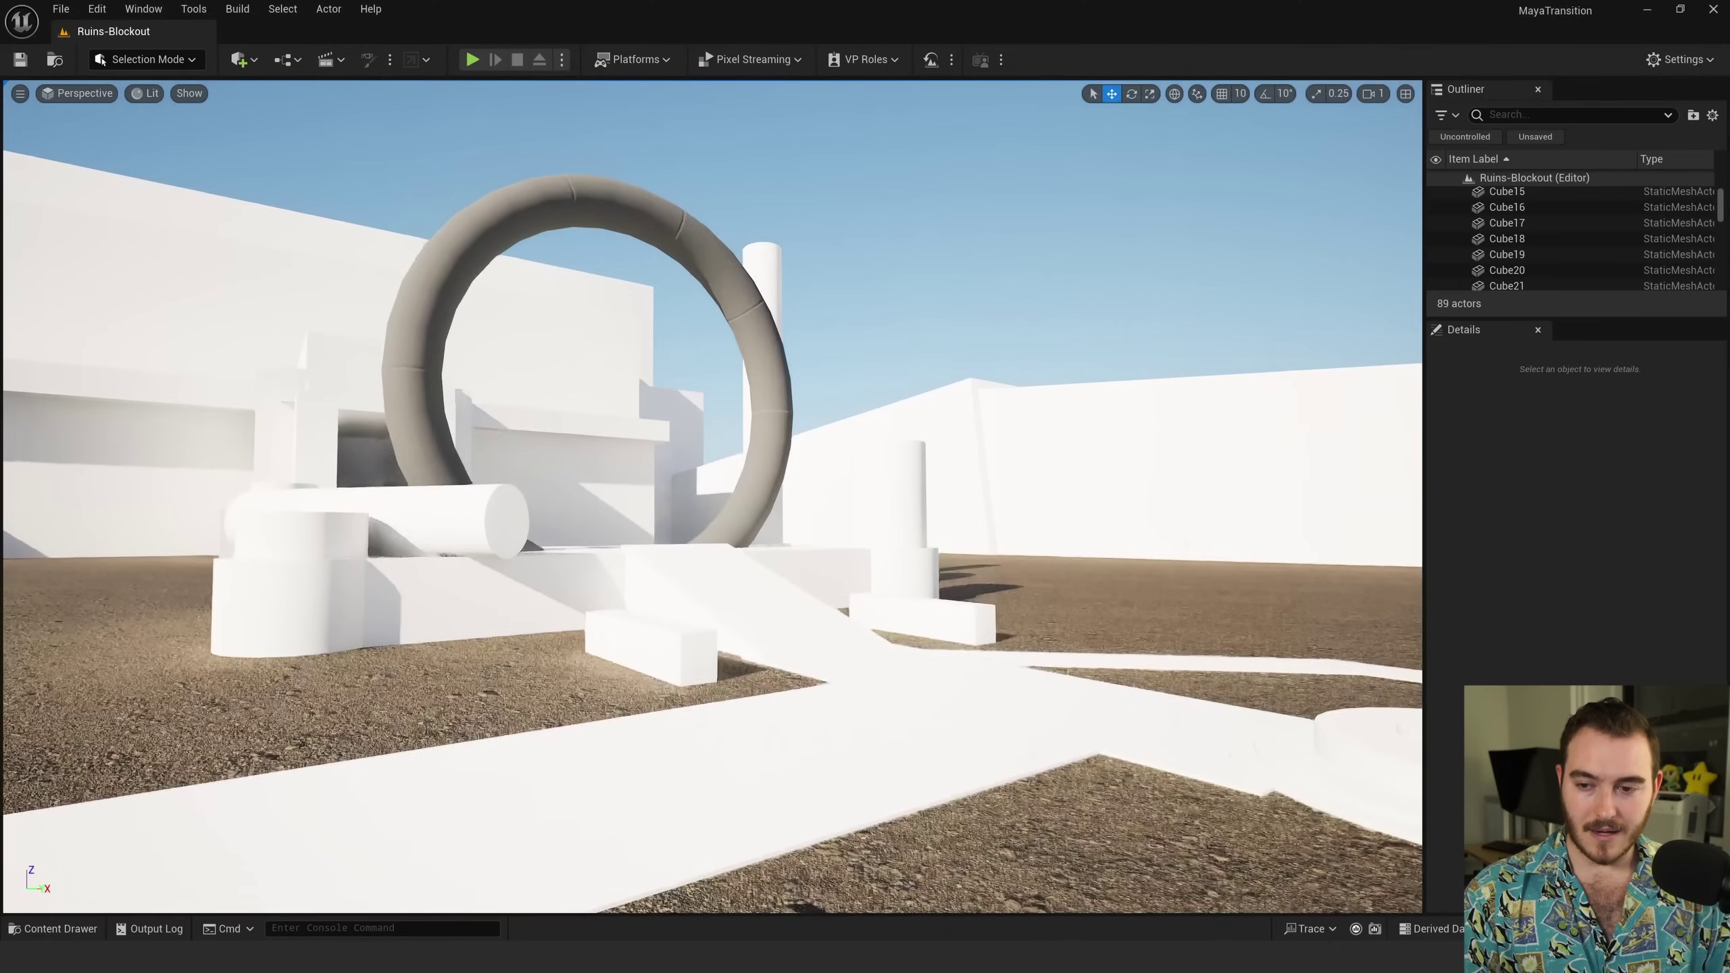
Step: Compare the ring portal platform and its fallen columns in the blockout with the painted portal reference
key("w")
right_click_drag(860, 224, 803, 320)
key("alt+Tab")
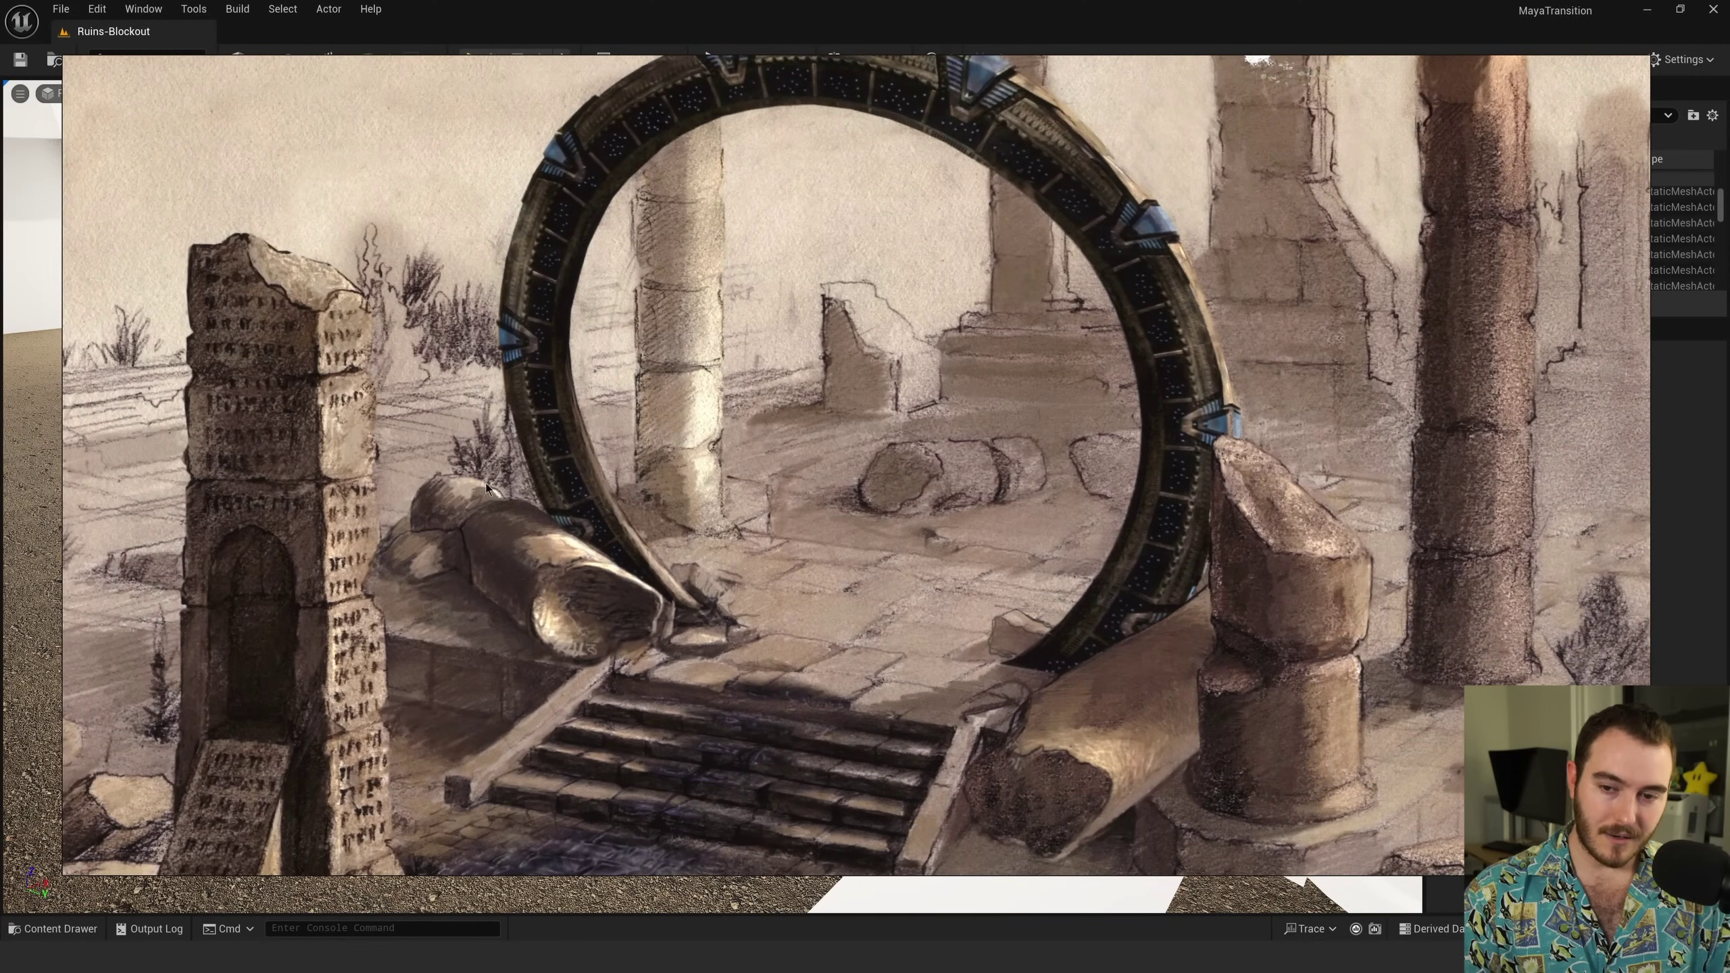
key("alt+Tab")
key("w")
right_click_drag(636, 541, 640, 580)
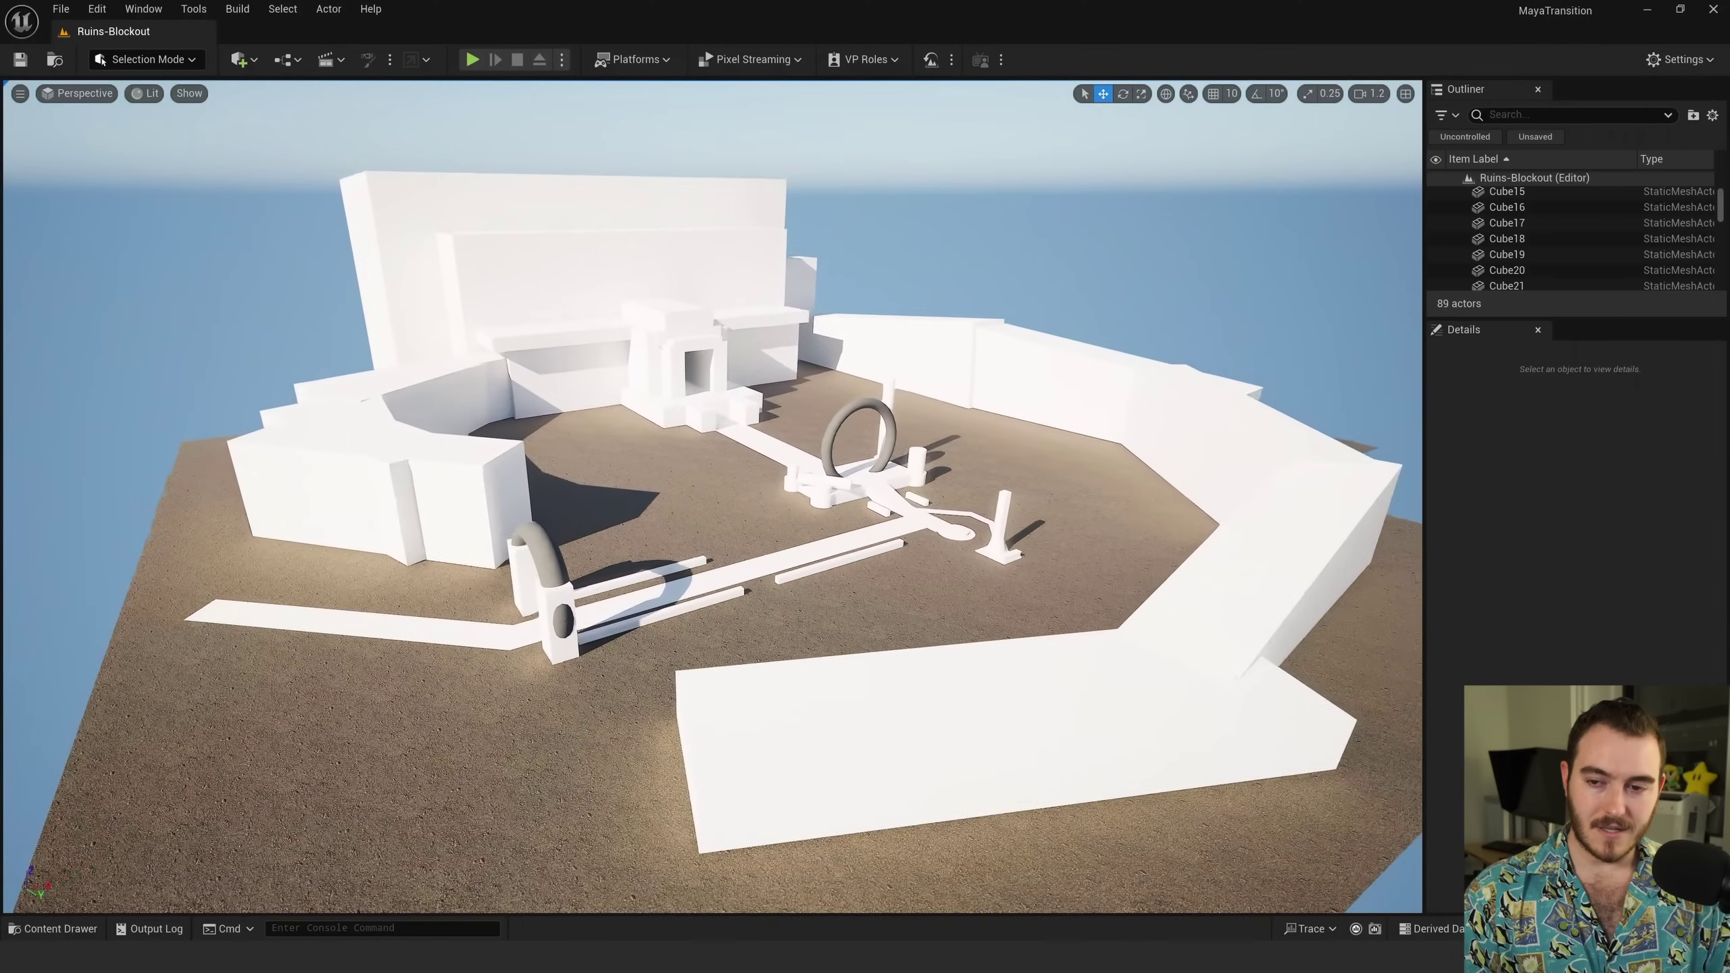
left_click(615, 554)
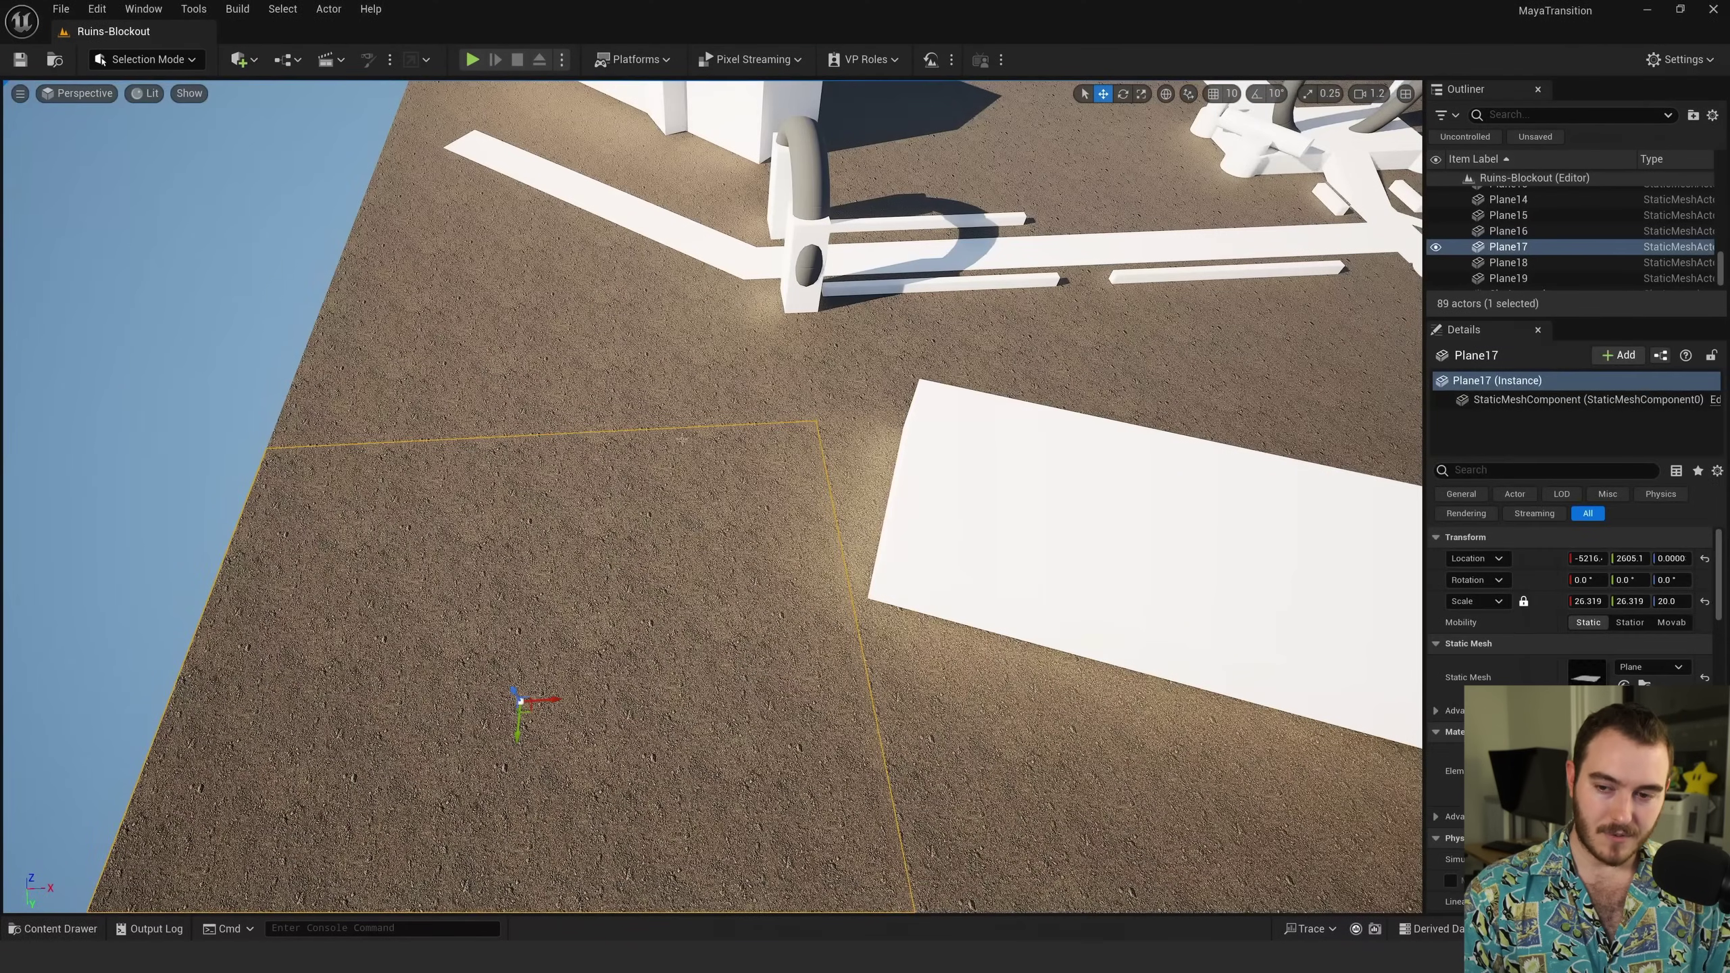
left_click(617, 333)
left_click_drag(597, 268, 150, 256, "alt")
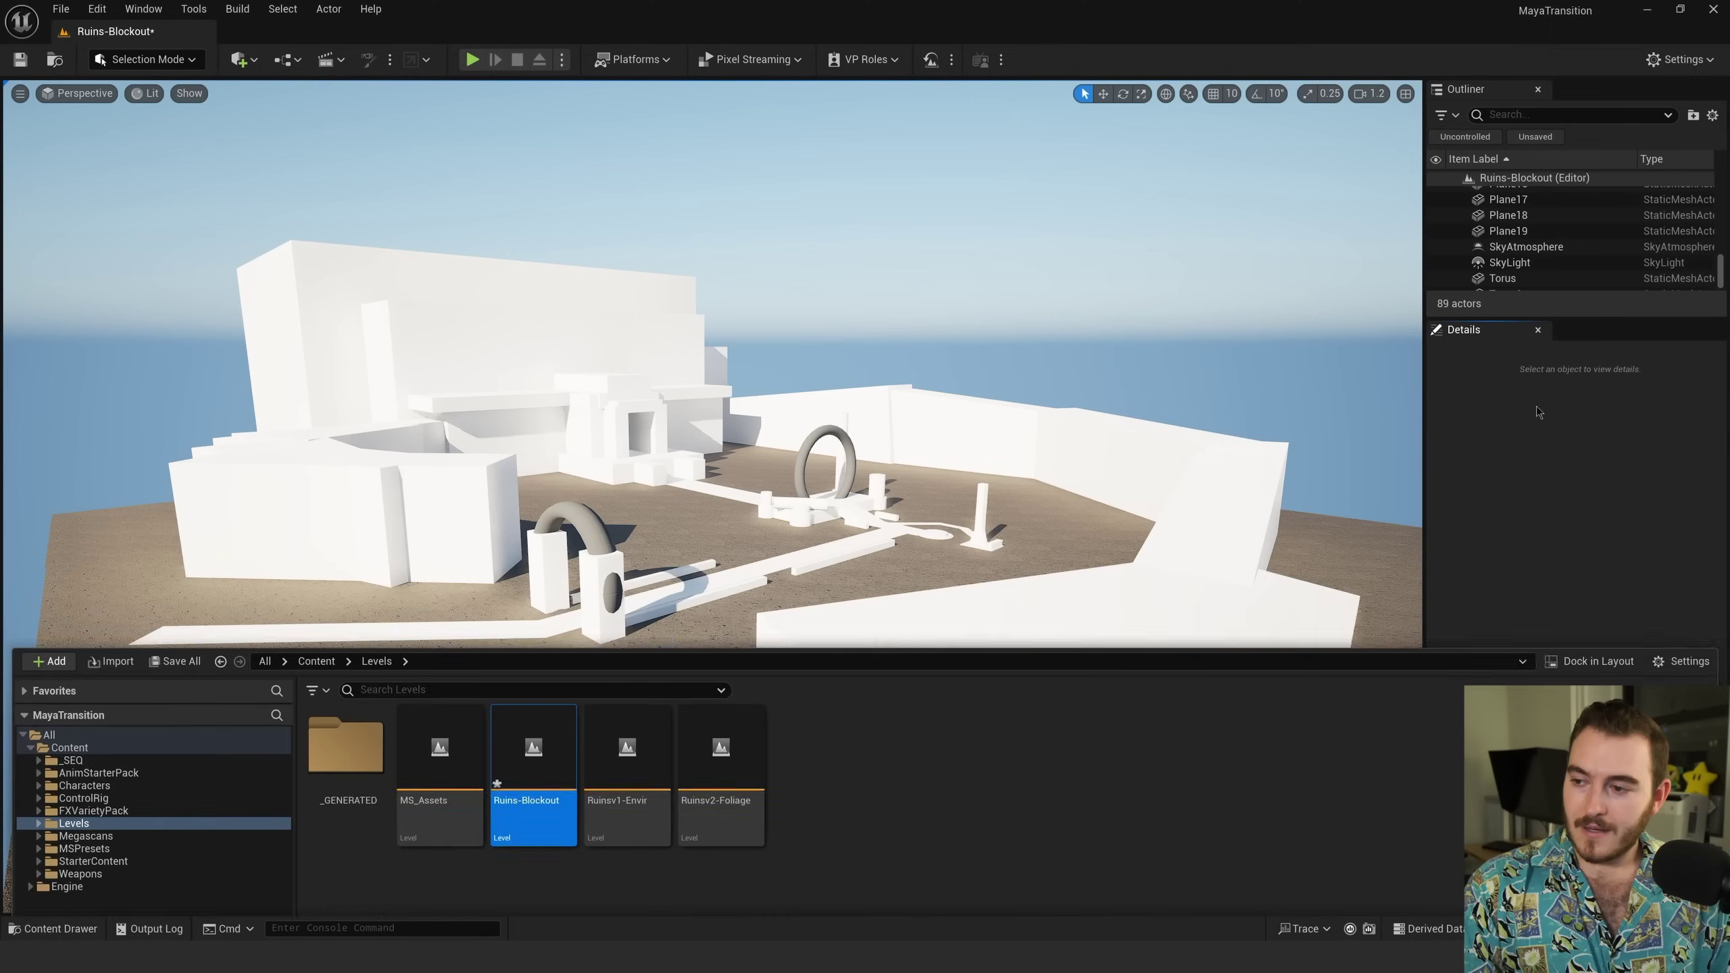
Step: Open Quixel Bridge and go to the Natural category of the Environment collections
left_click(144, 9)
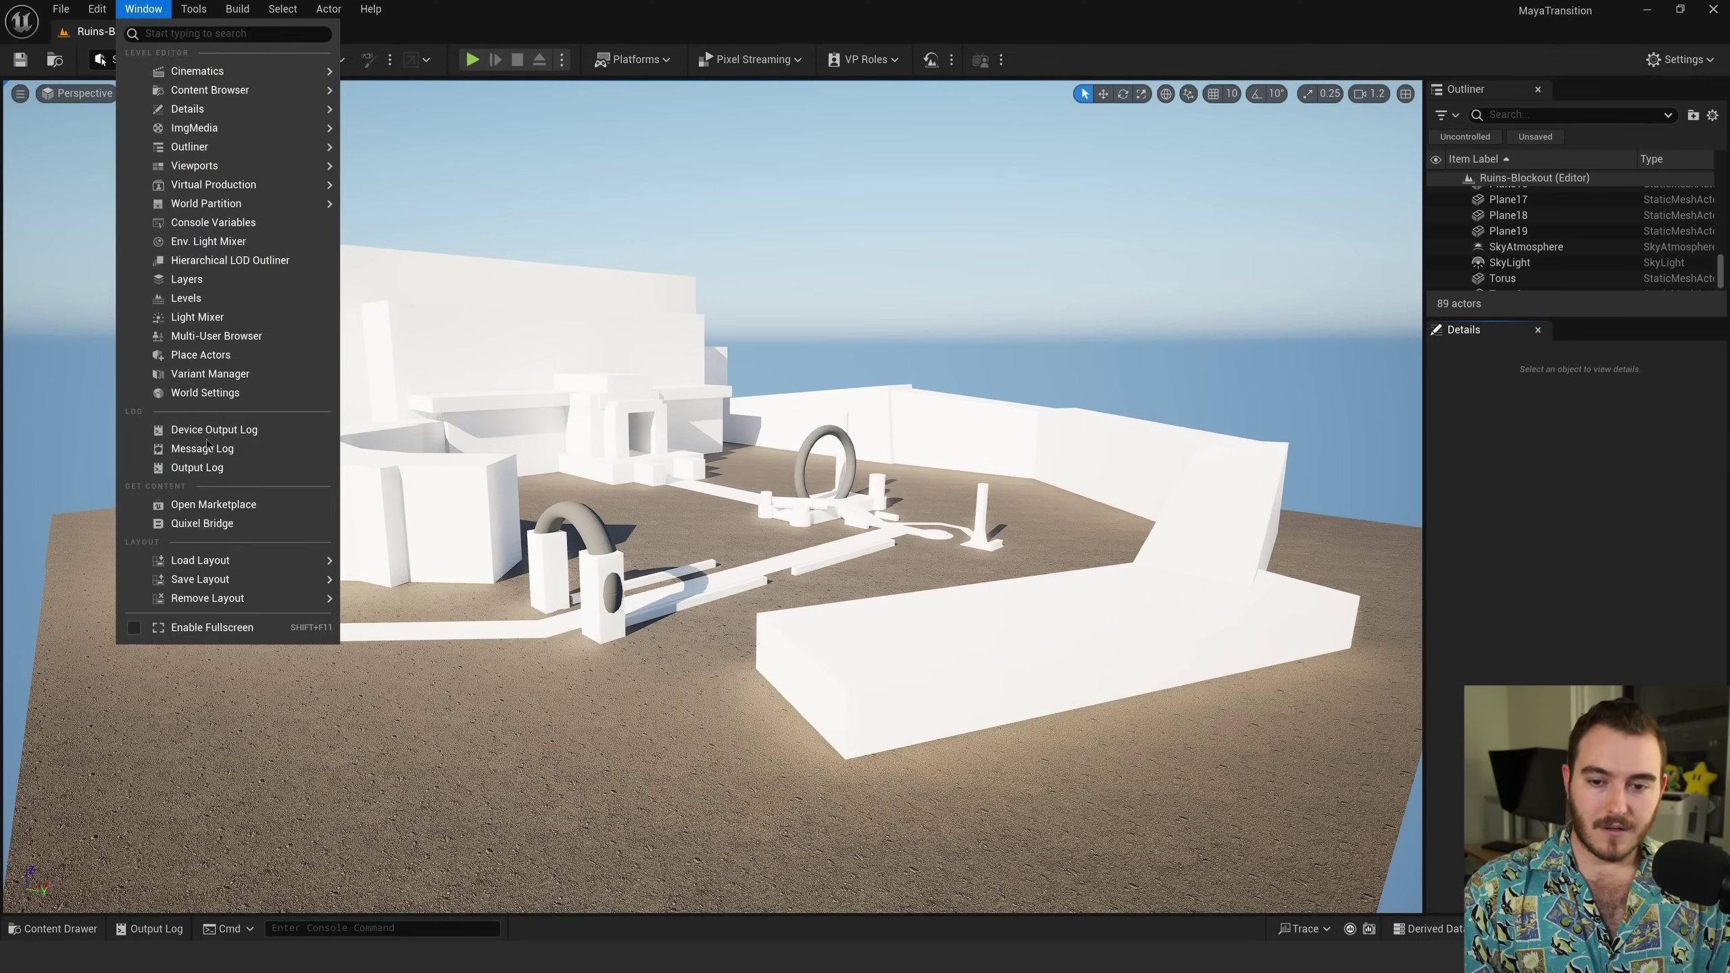
left_click(204, 523)
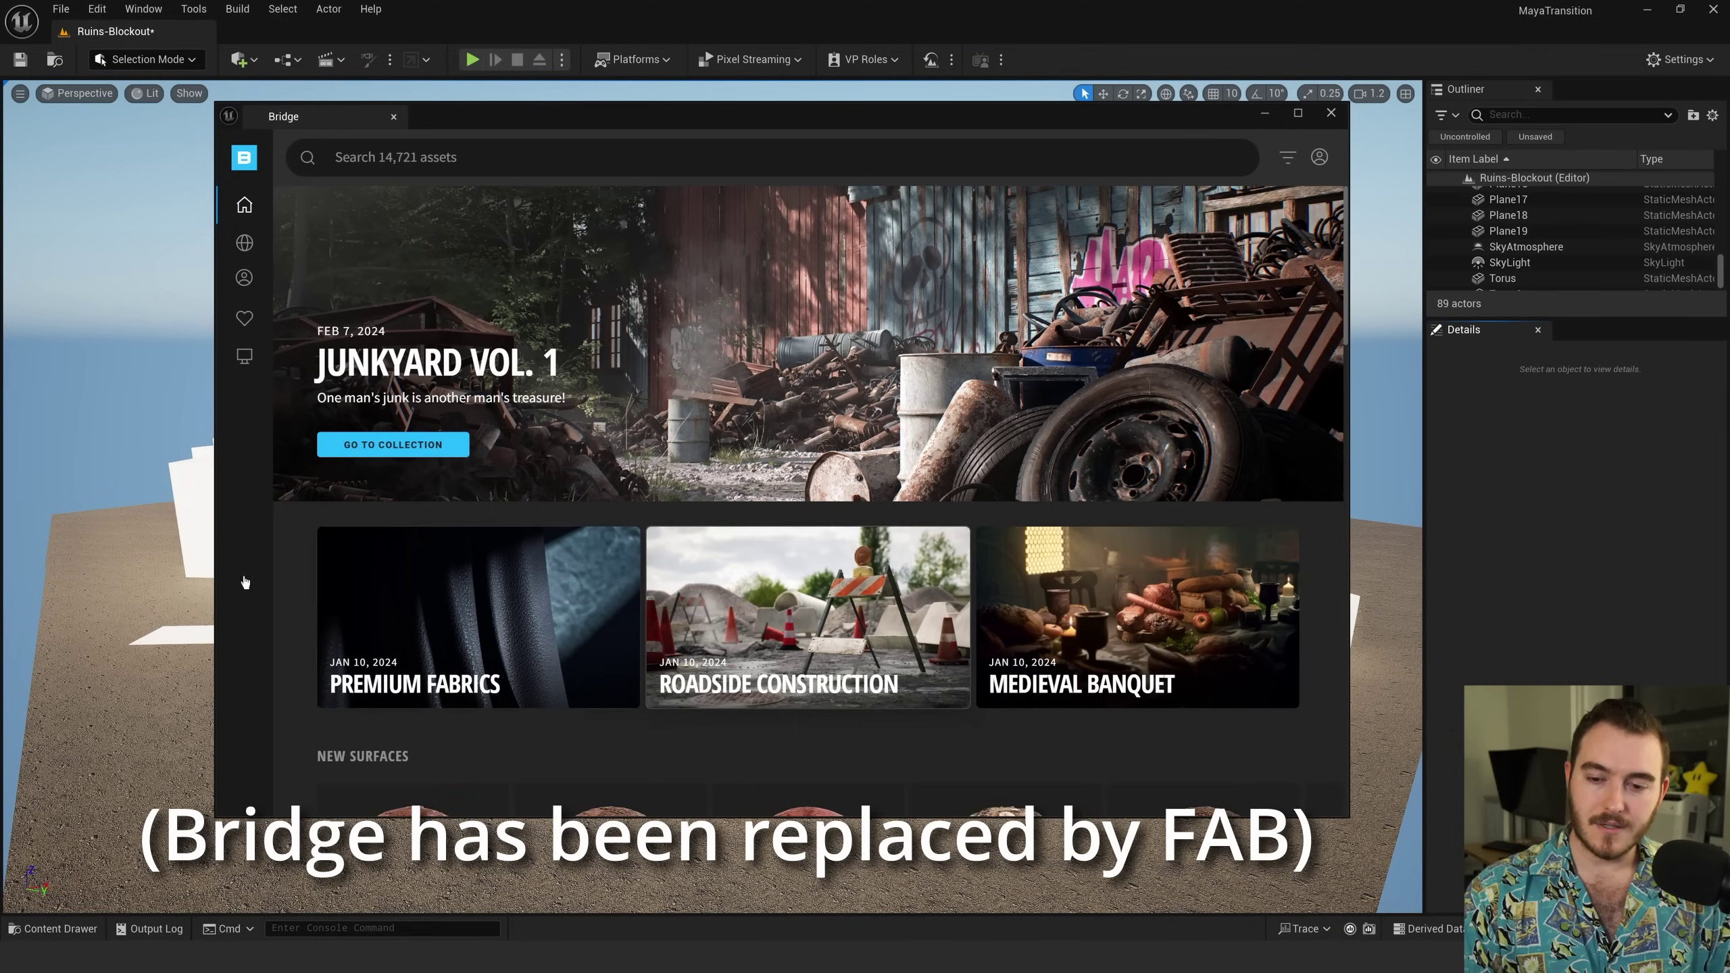
mouse_move(240, 392)
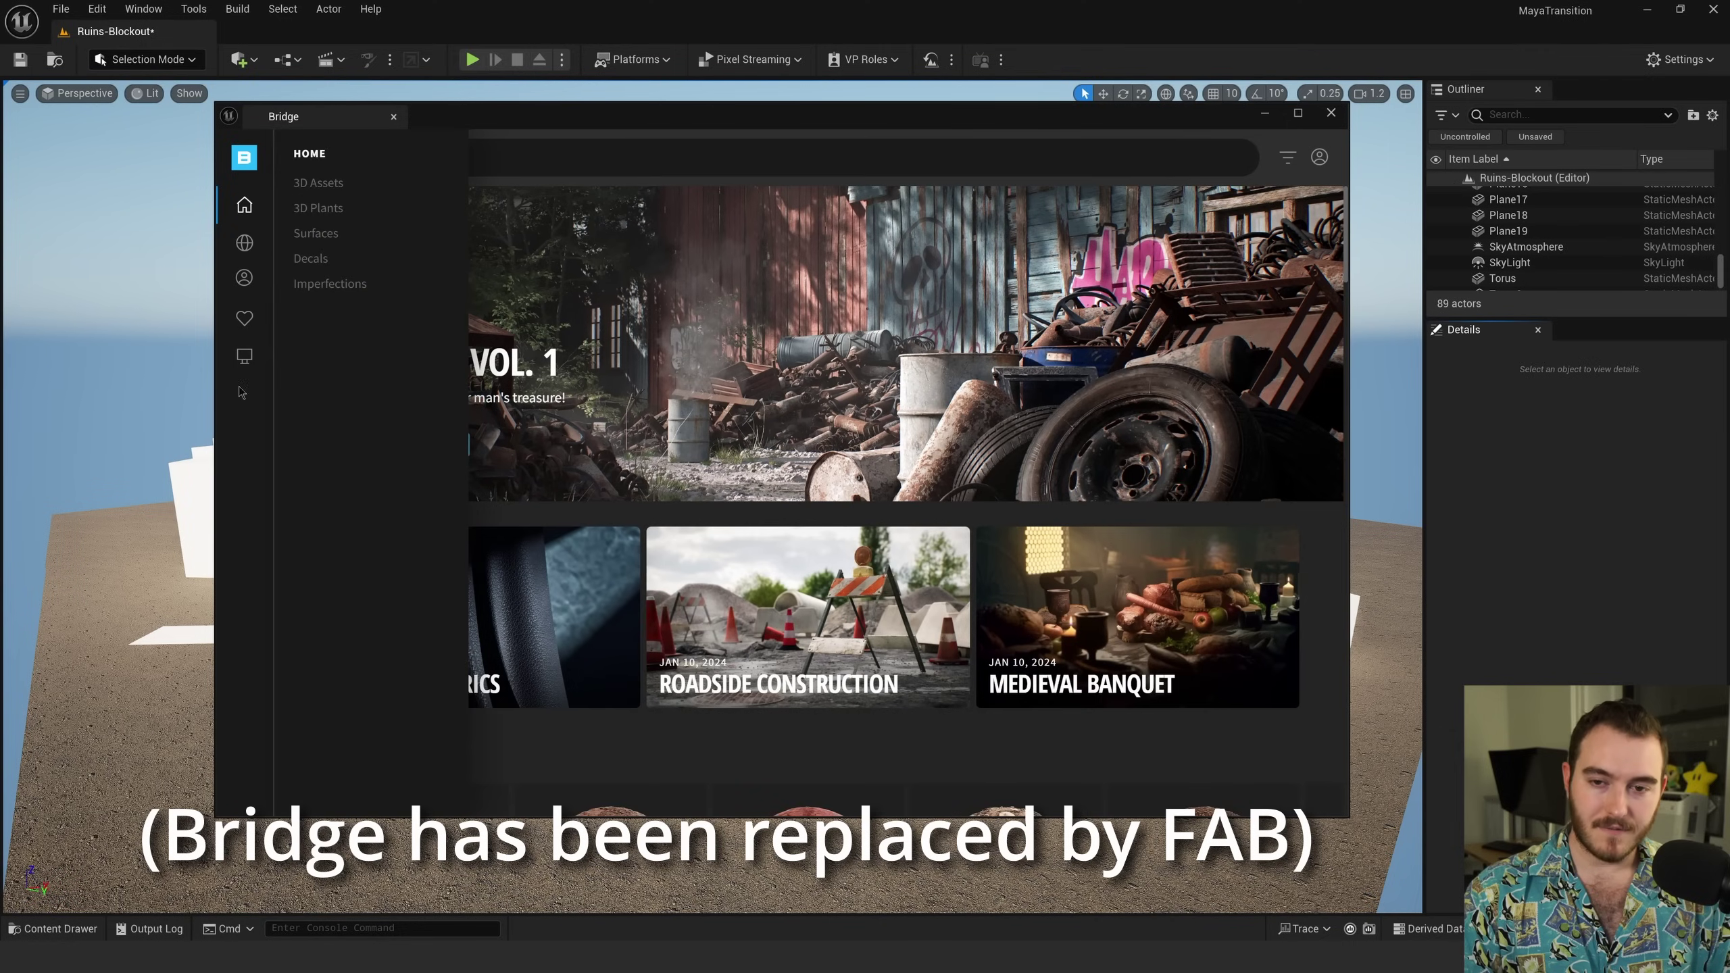
left_click(245, 244)
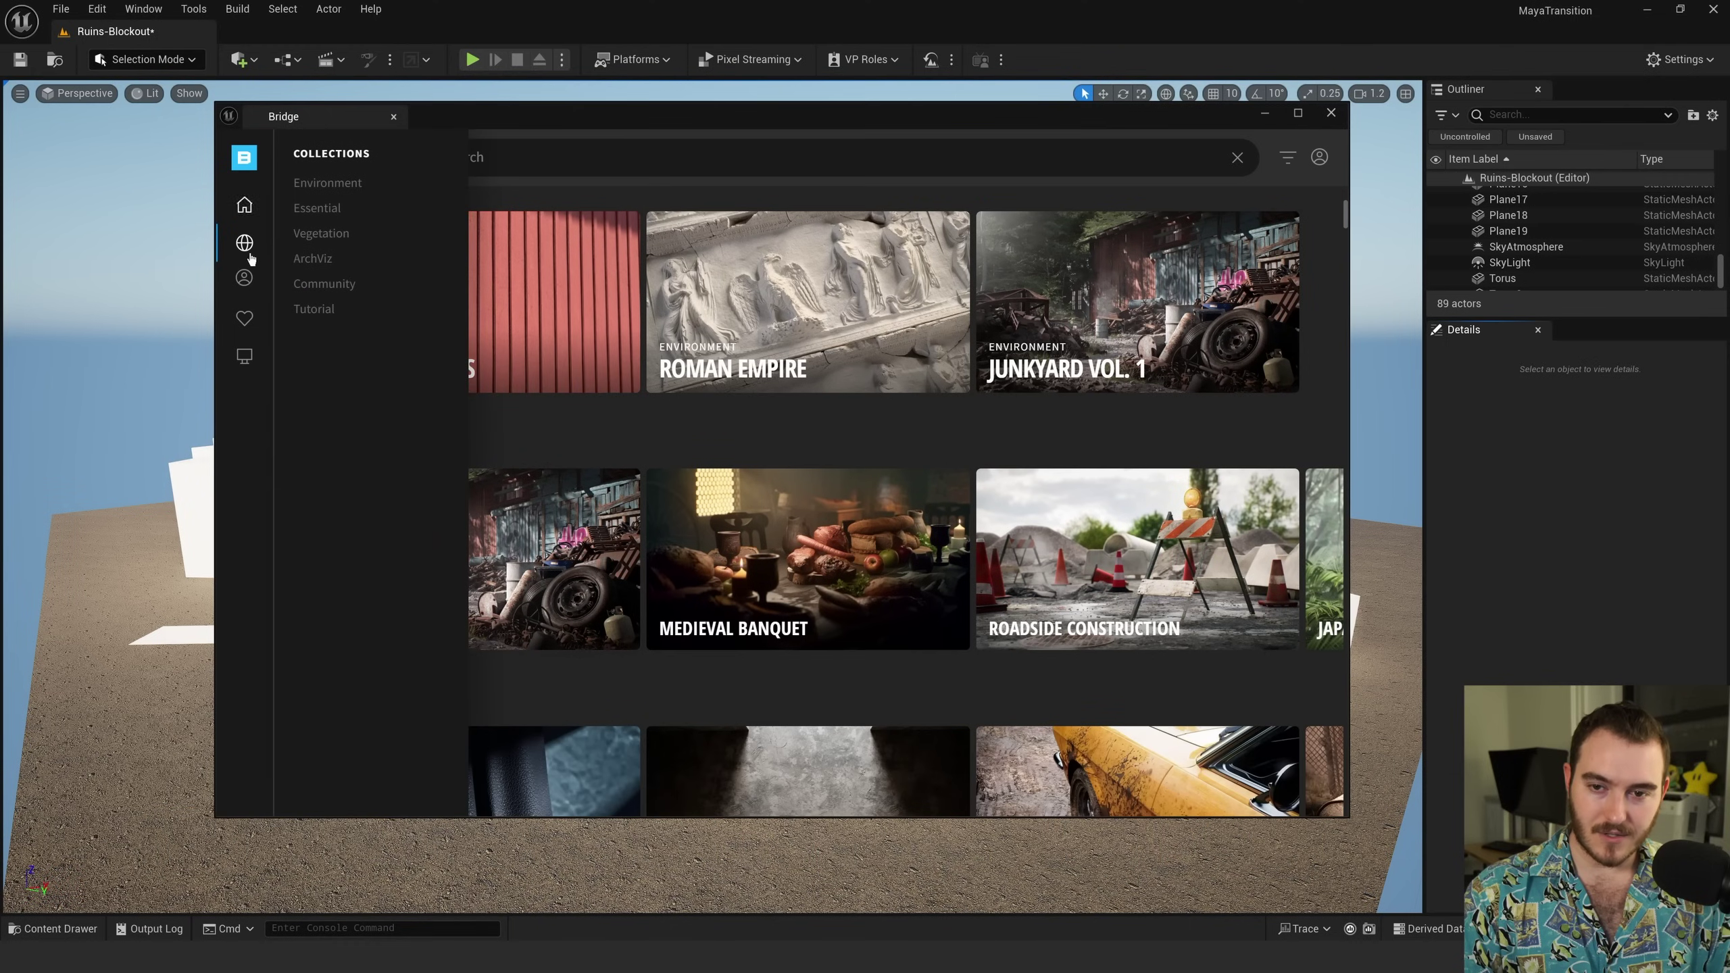
left_click(328, 182)
scroll(1123, 409, "down", 5)
left_click(1160, 383)
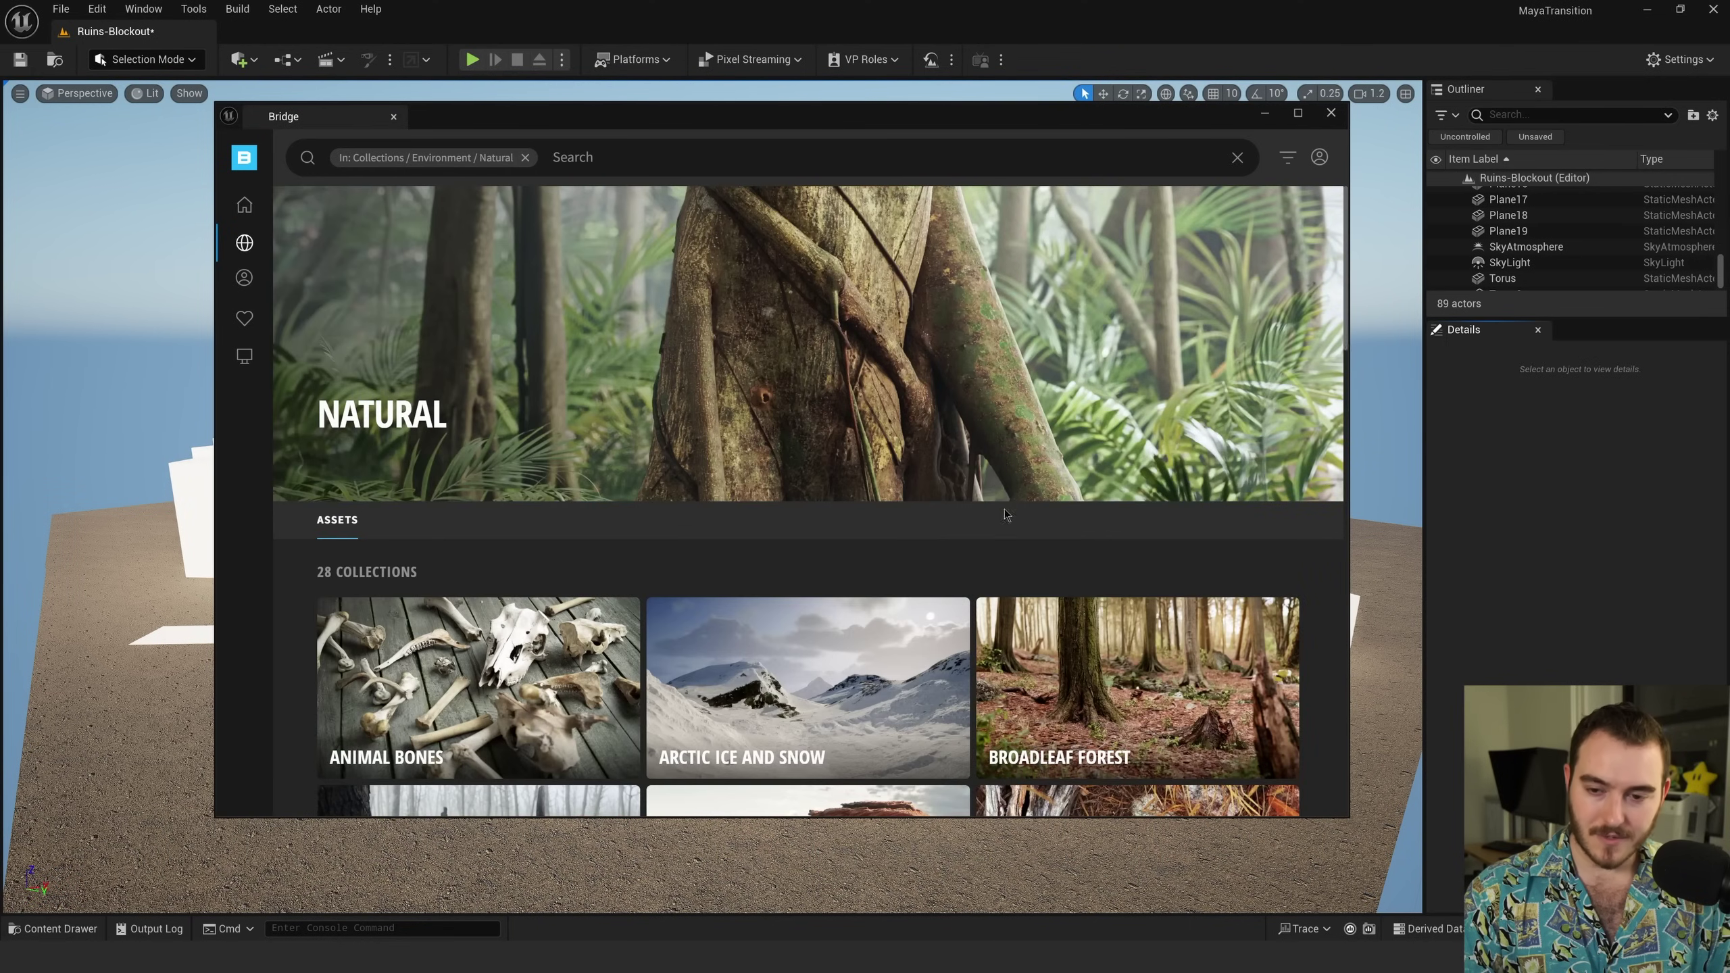
Step: Open the Limestone Quarry collection and maximize the Bridge window
scroll(790, 363, "down", 5)
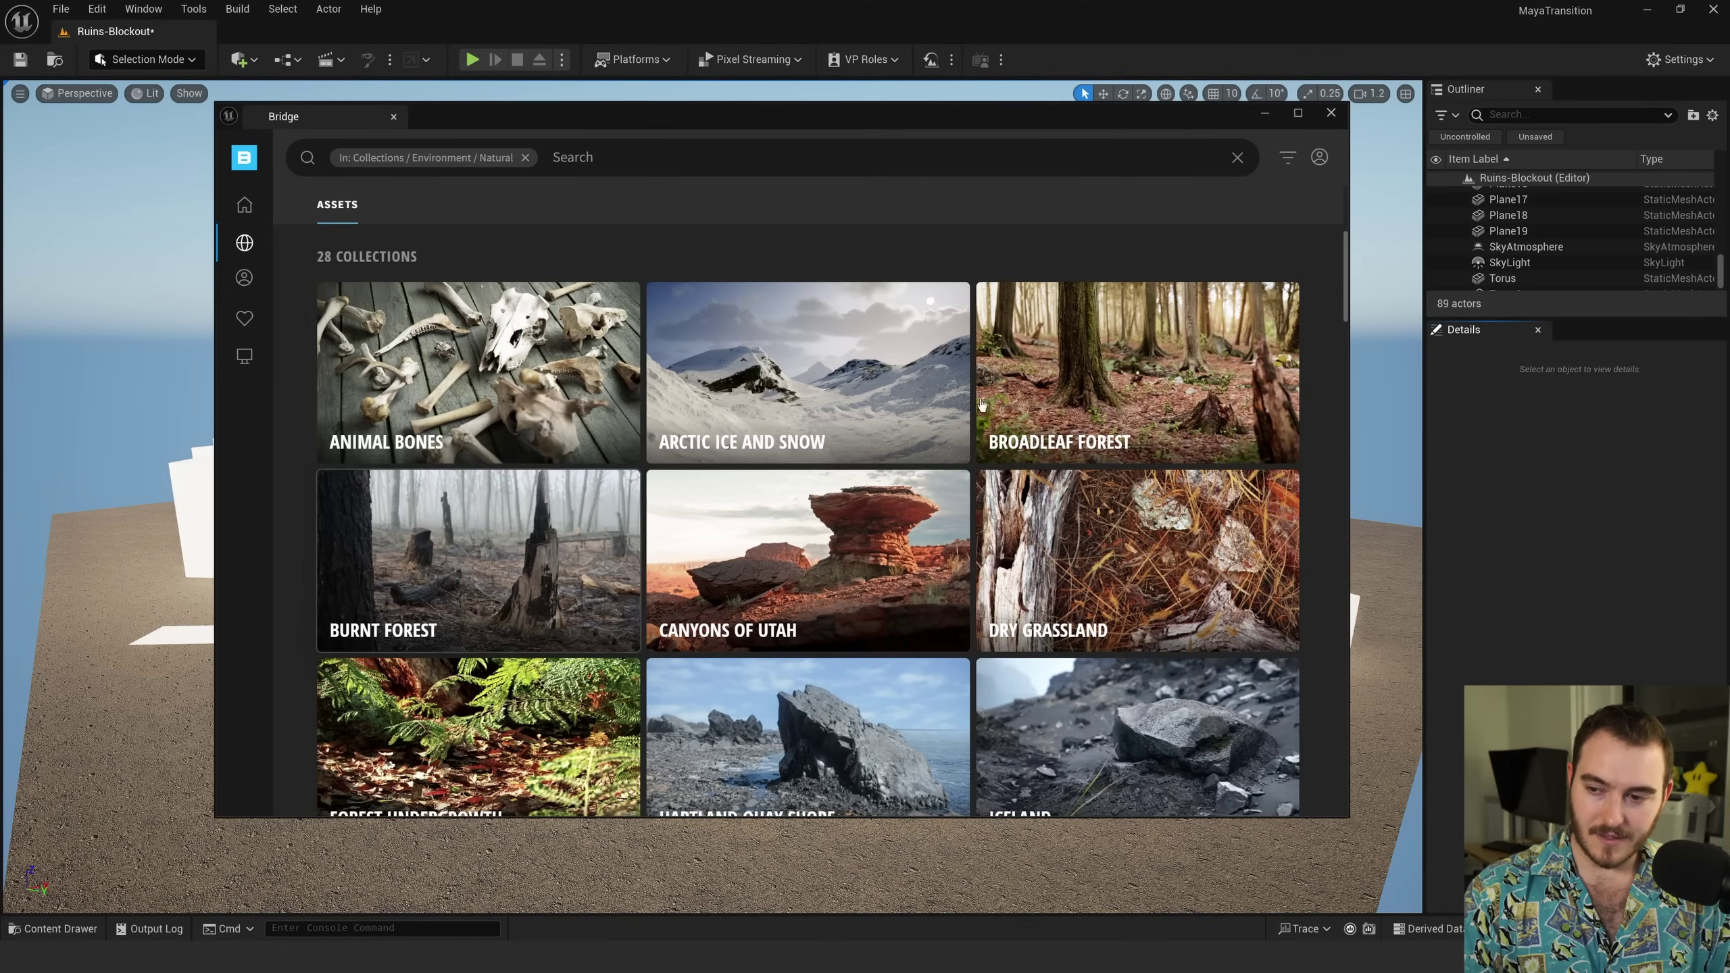
scroll(985, 357, "down", 1)
scroll(973, 603, "down", 2)
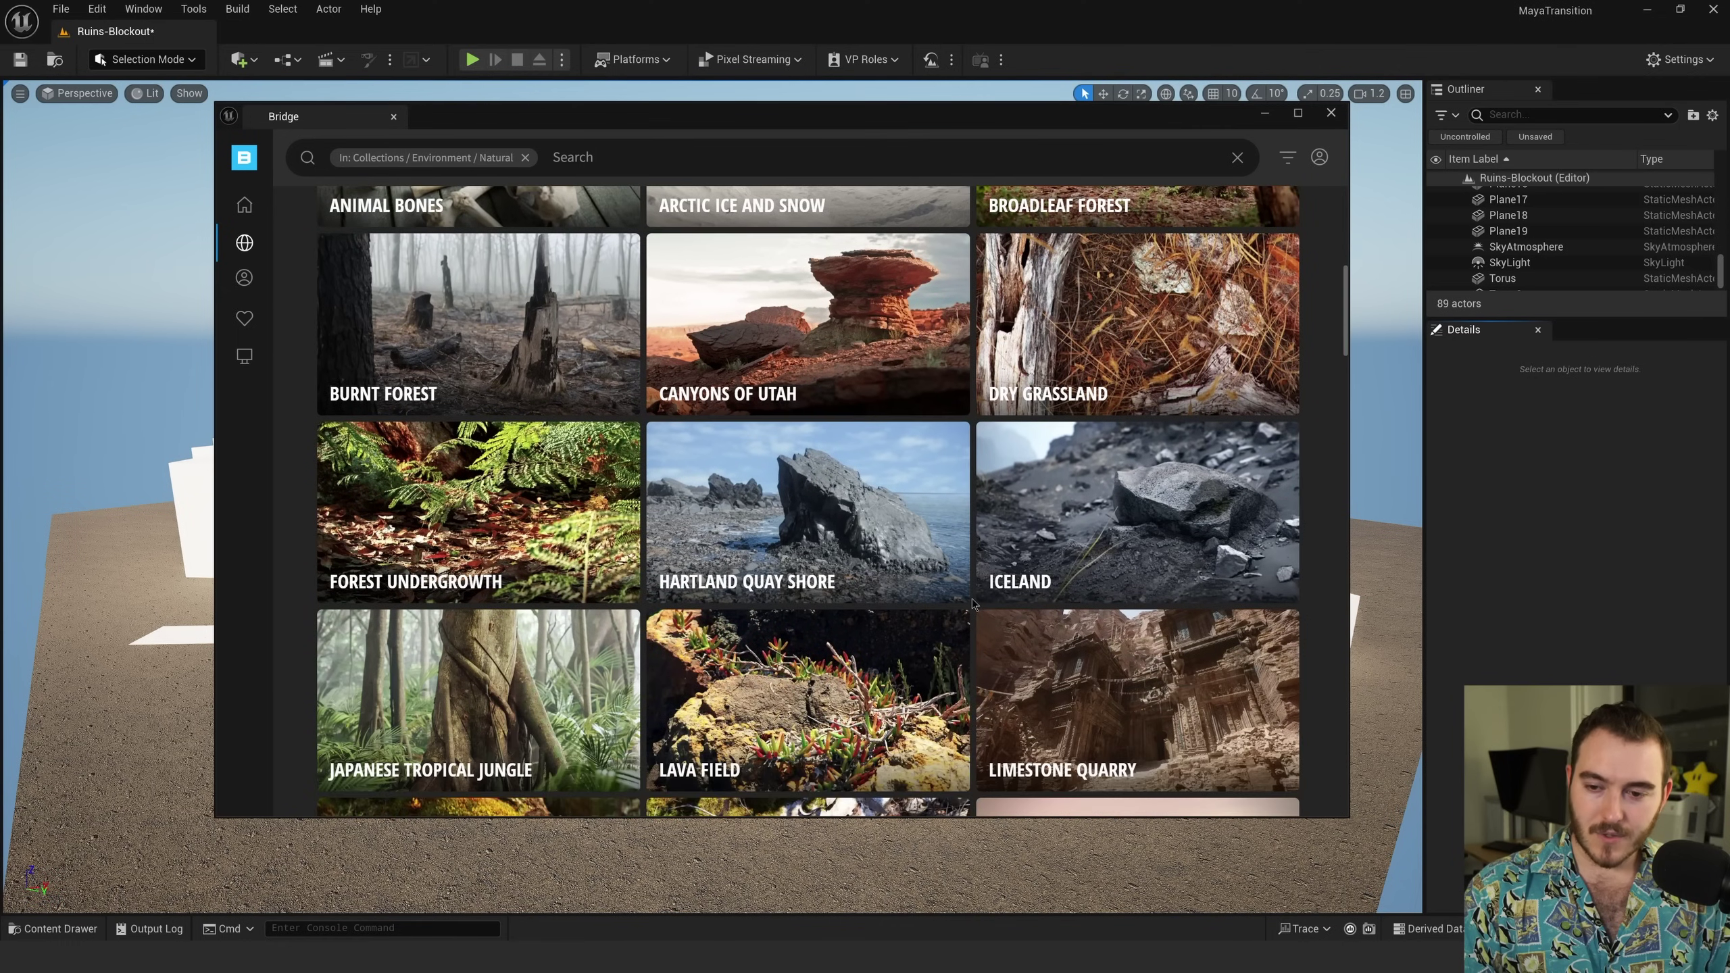
scroll(972, 603, "down", 1)
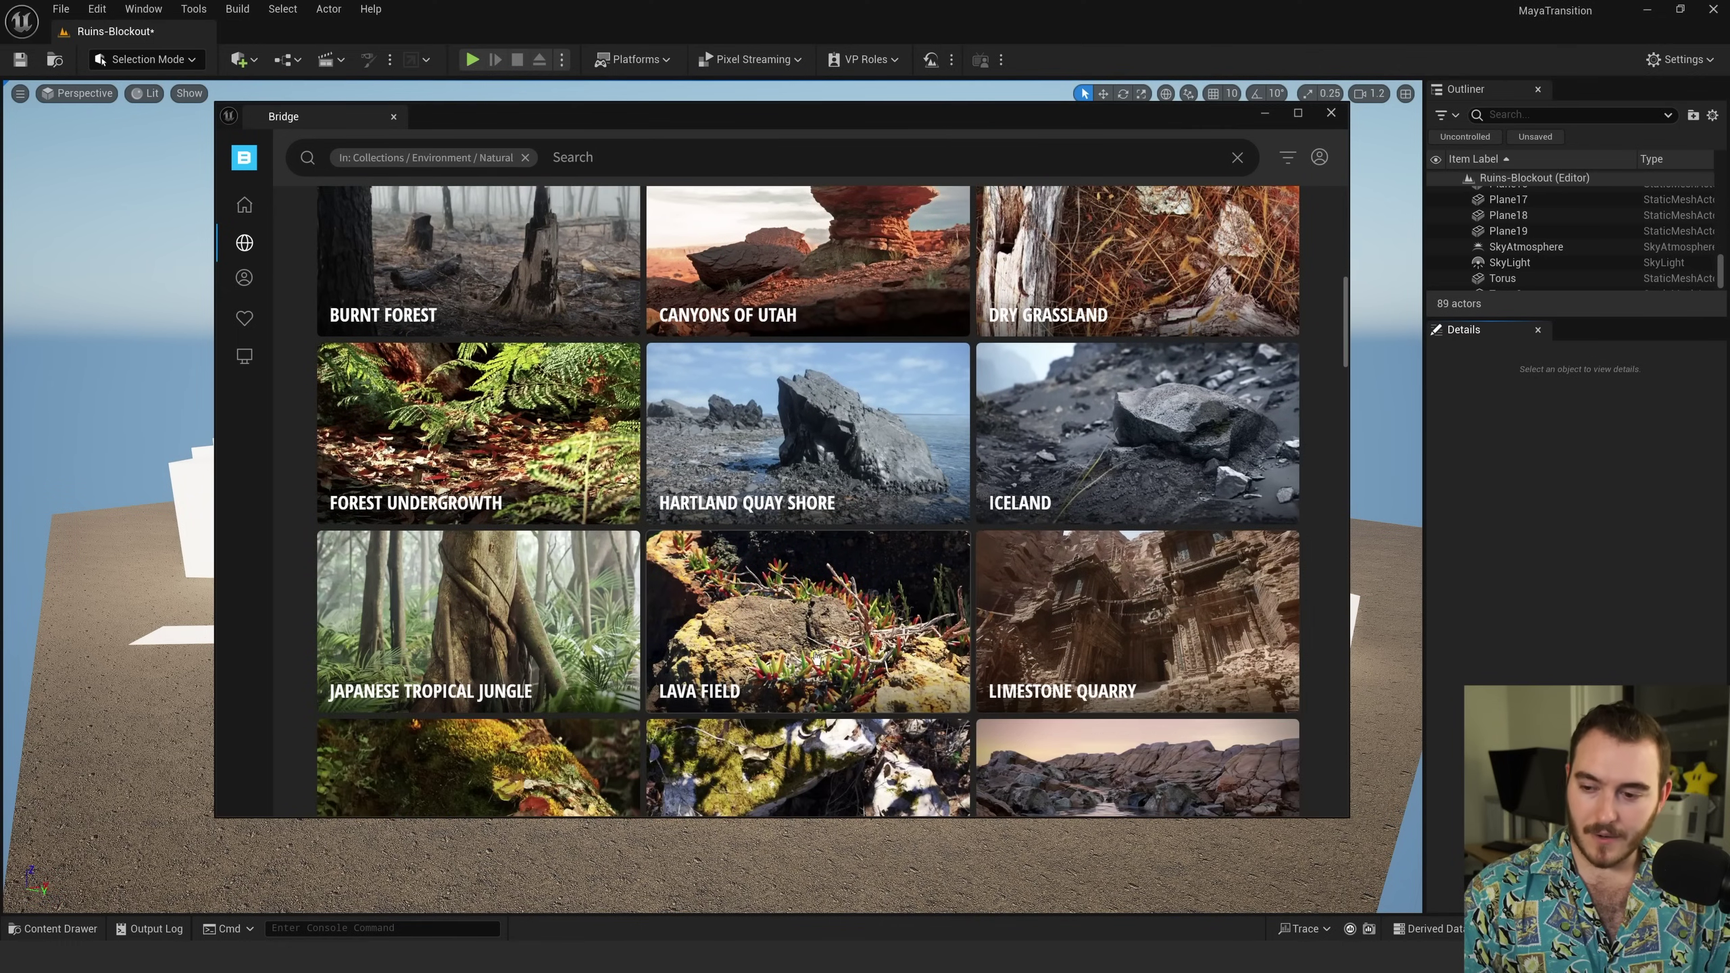
scroll(1062, 576, "down", 1)
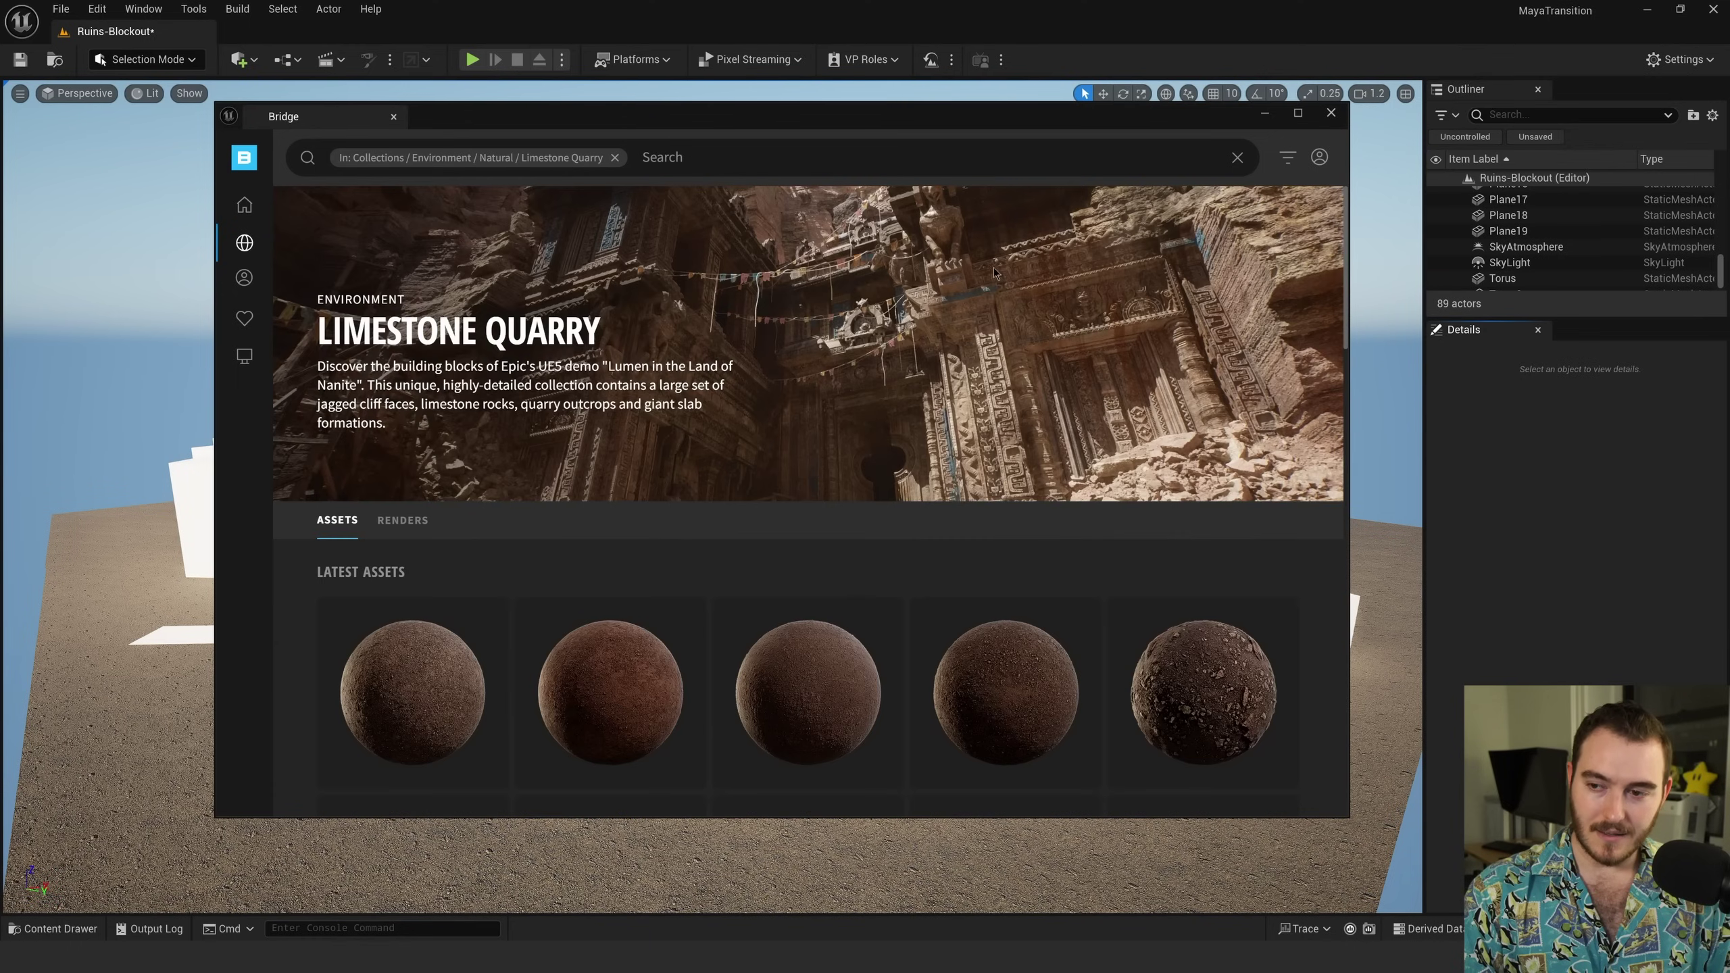
double_click(930, 125)
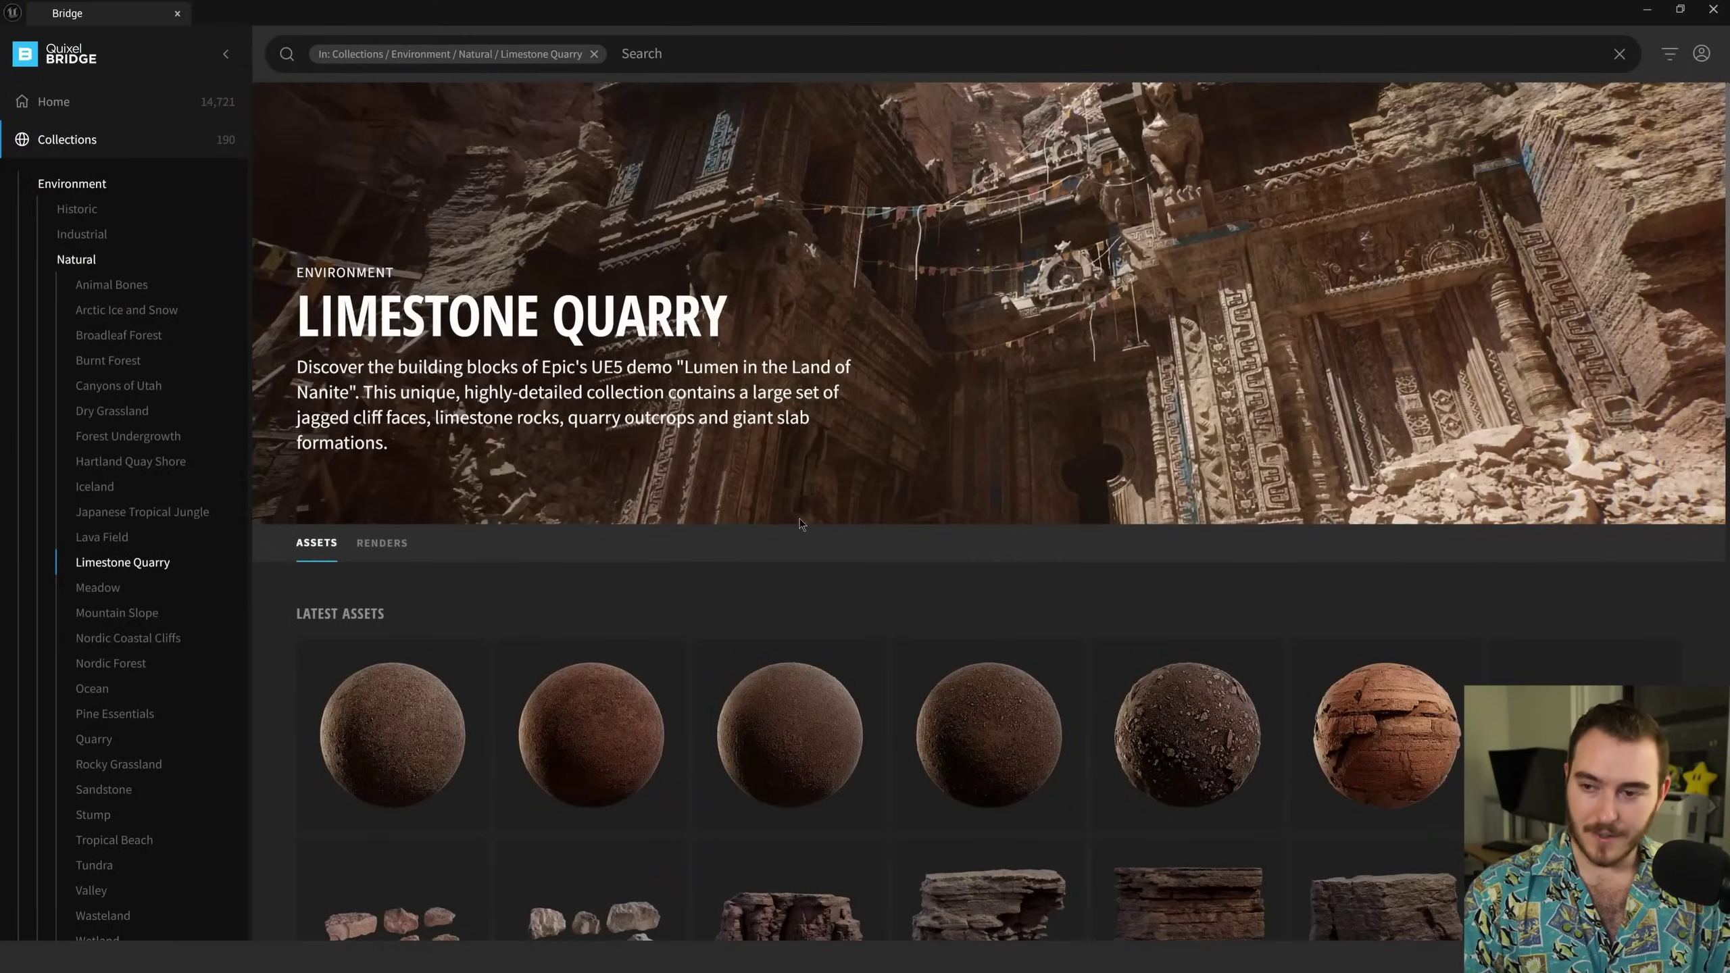
Step: Look at several Limestone Rocks ground assets in the collection and browse the locally downloaded Megascans assets
scroll(800, 519, "down", 15)
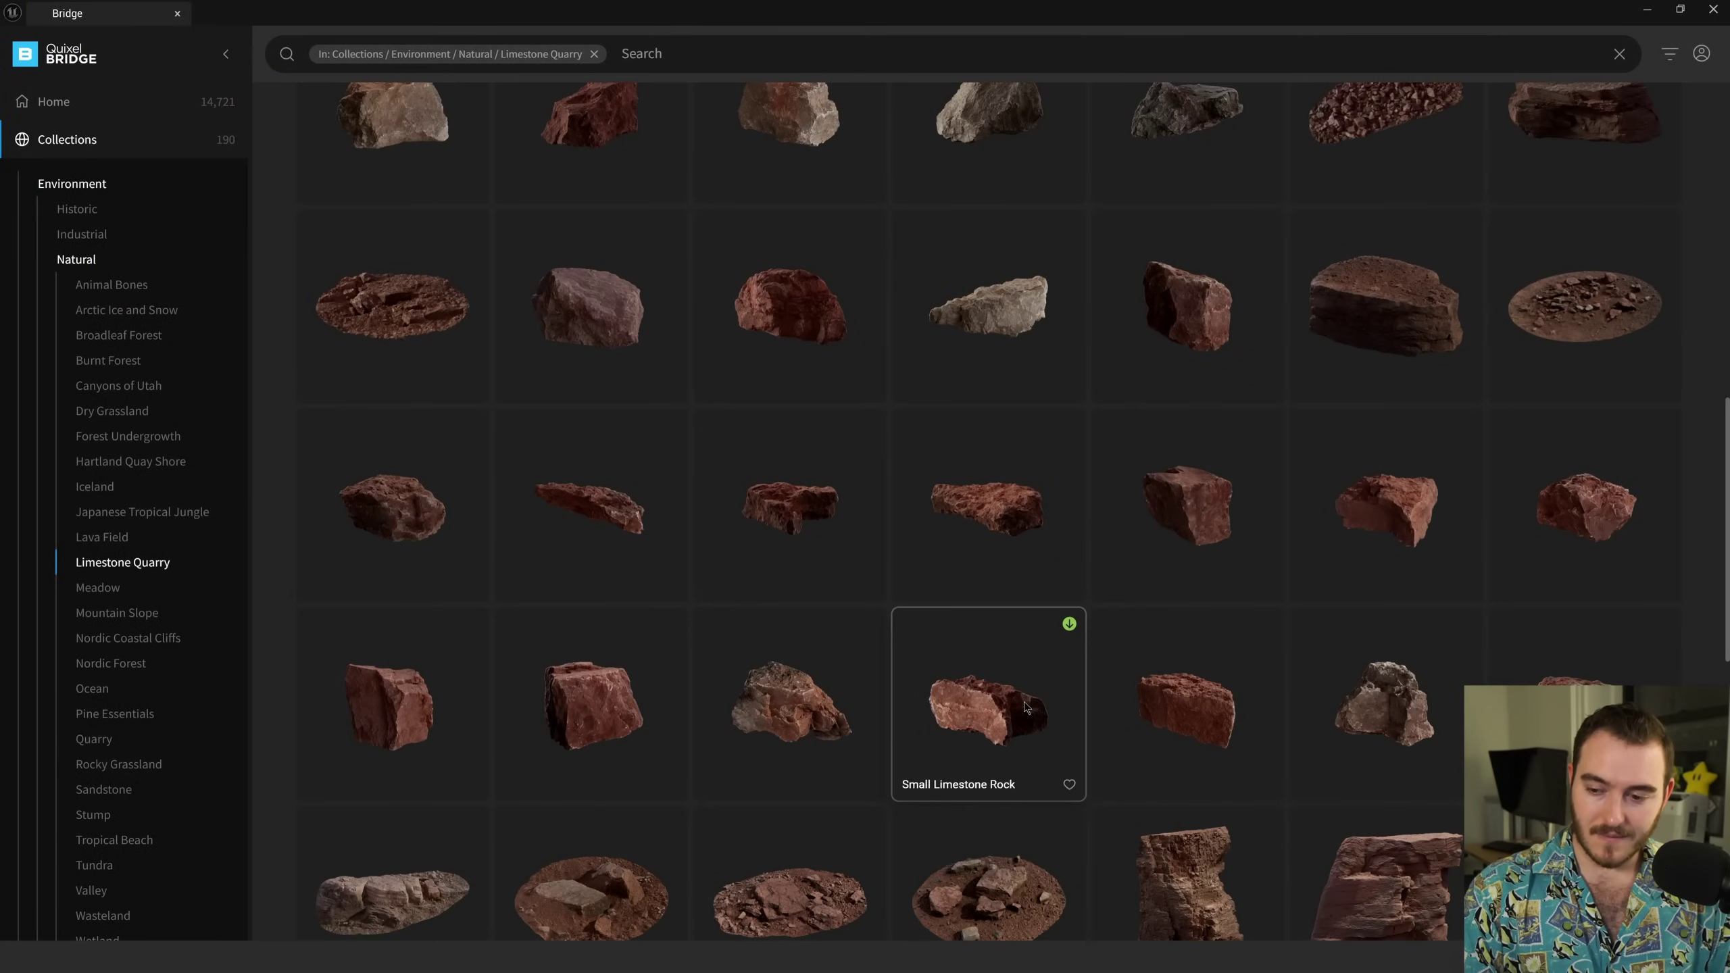
left_click(396, 303)
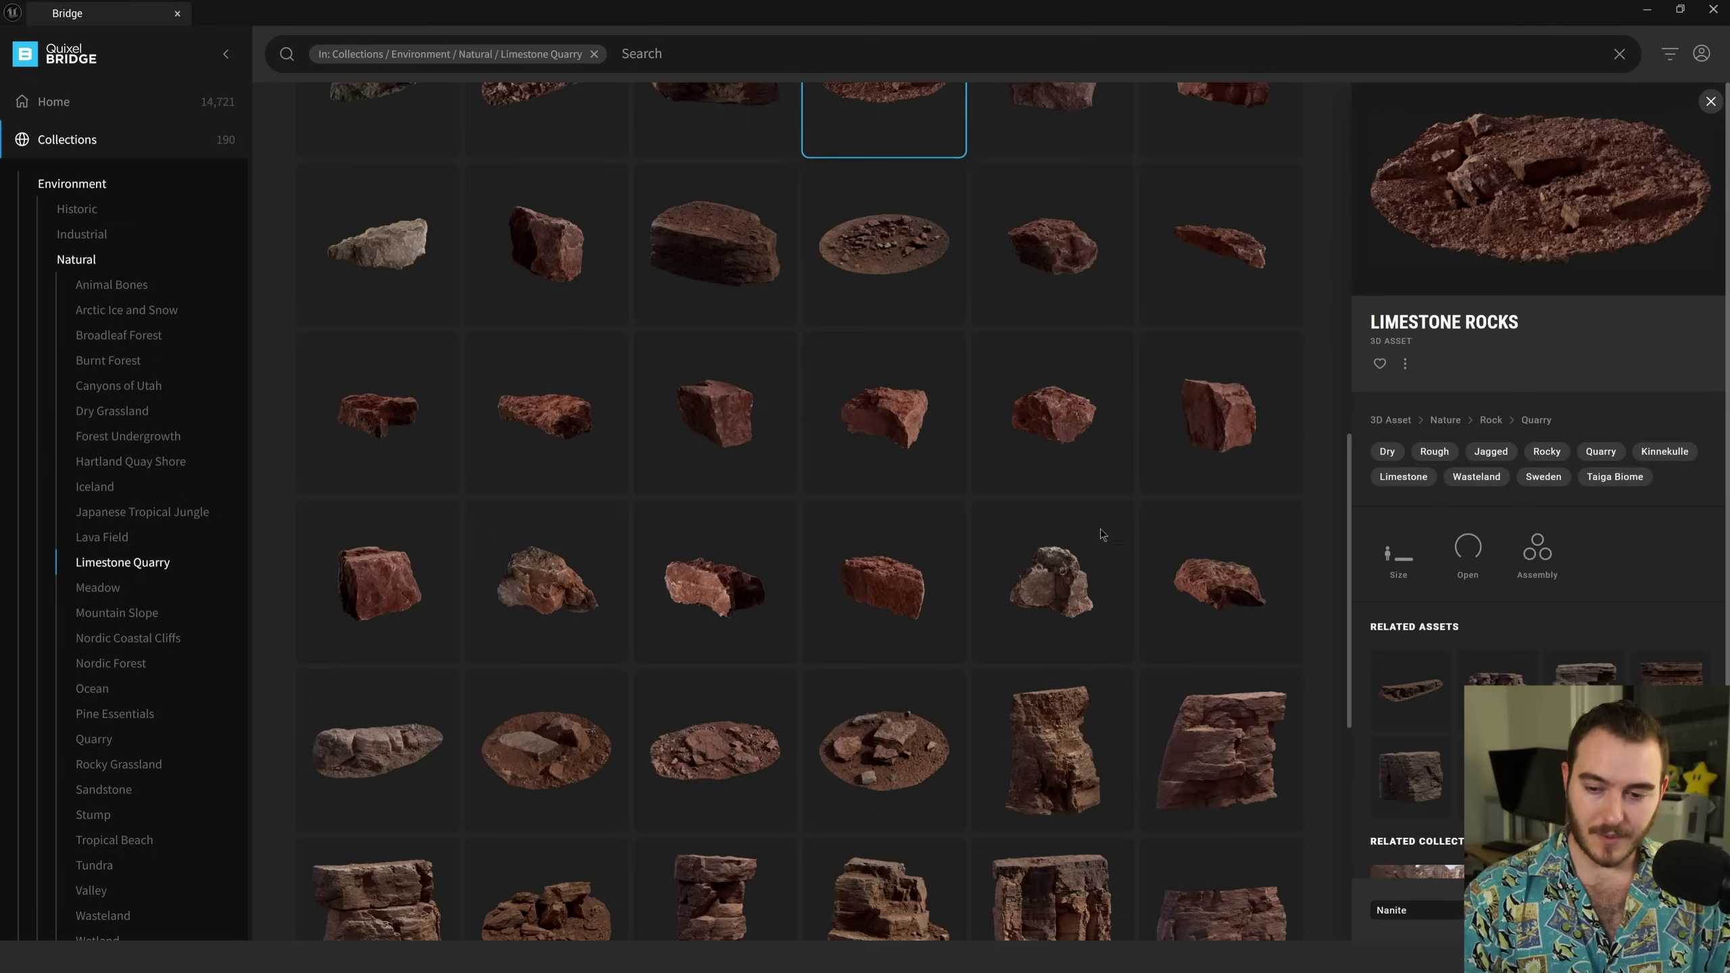
left_click(769, 757)
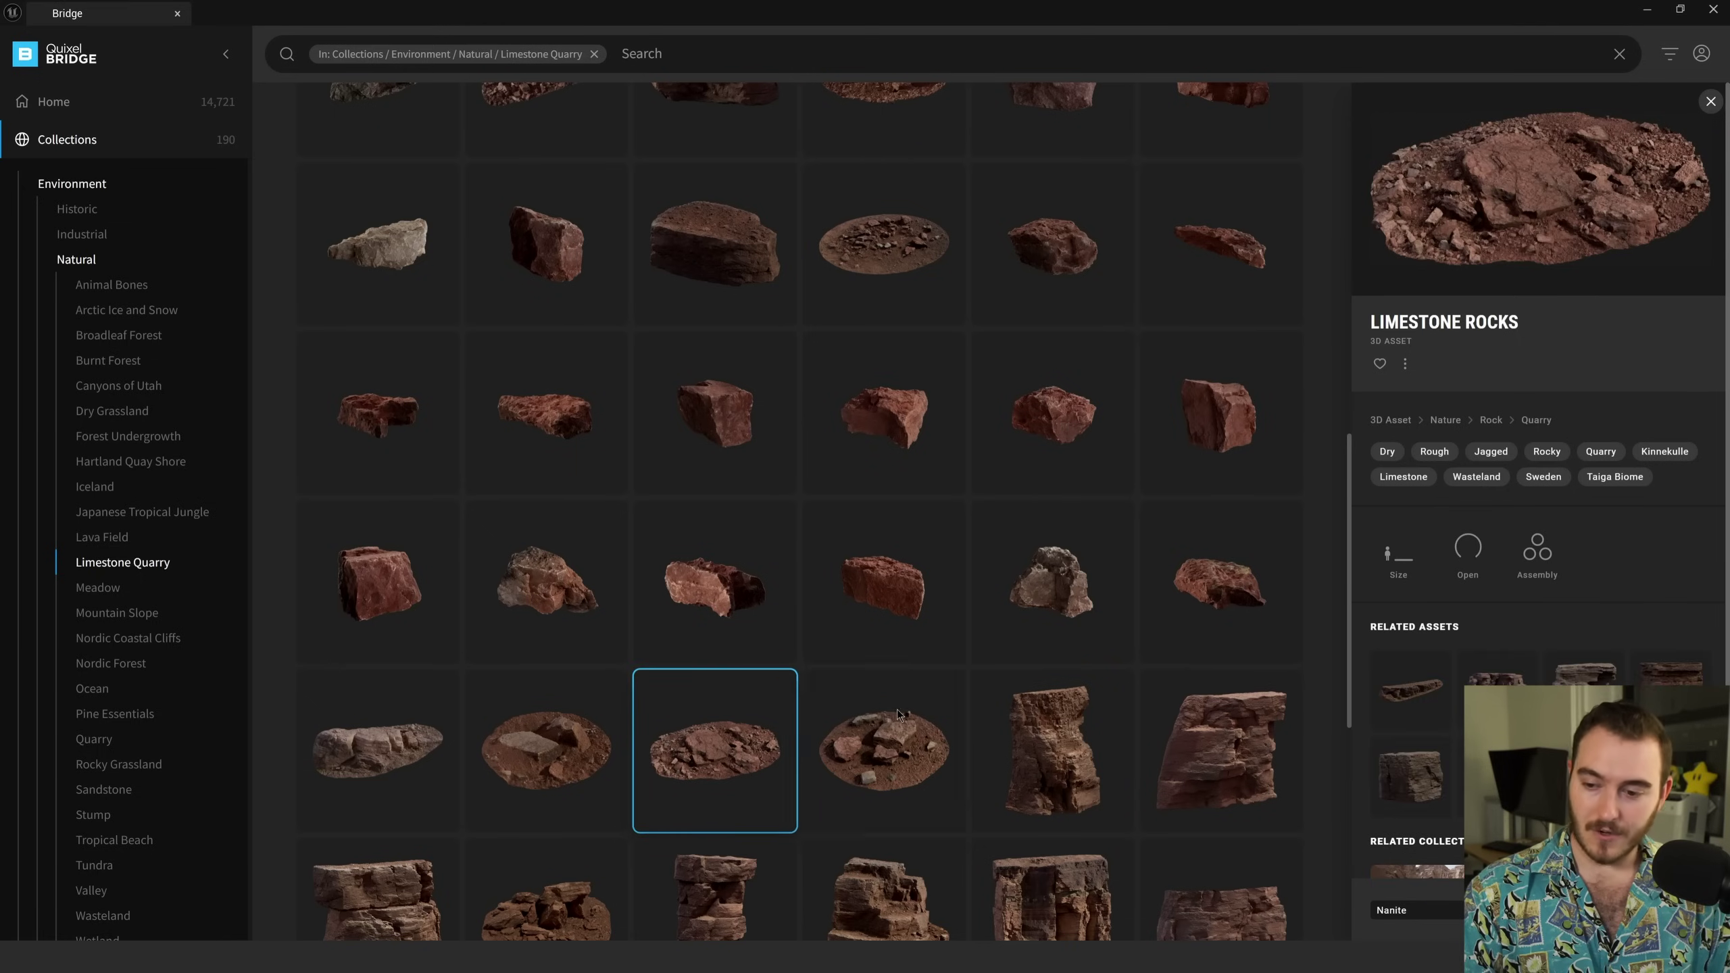
left_click(867, 736)
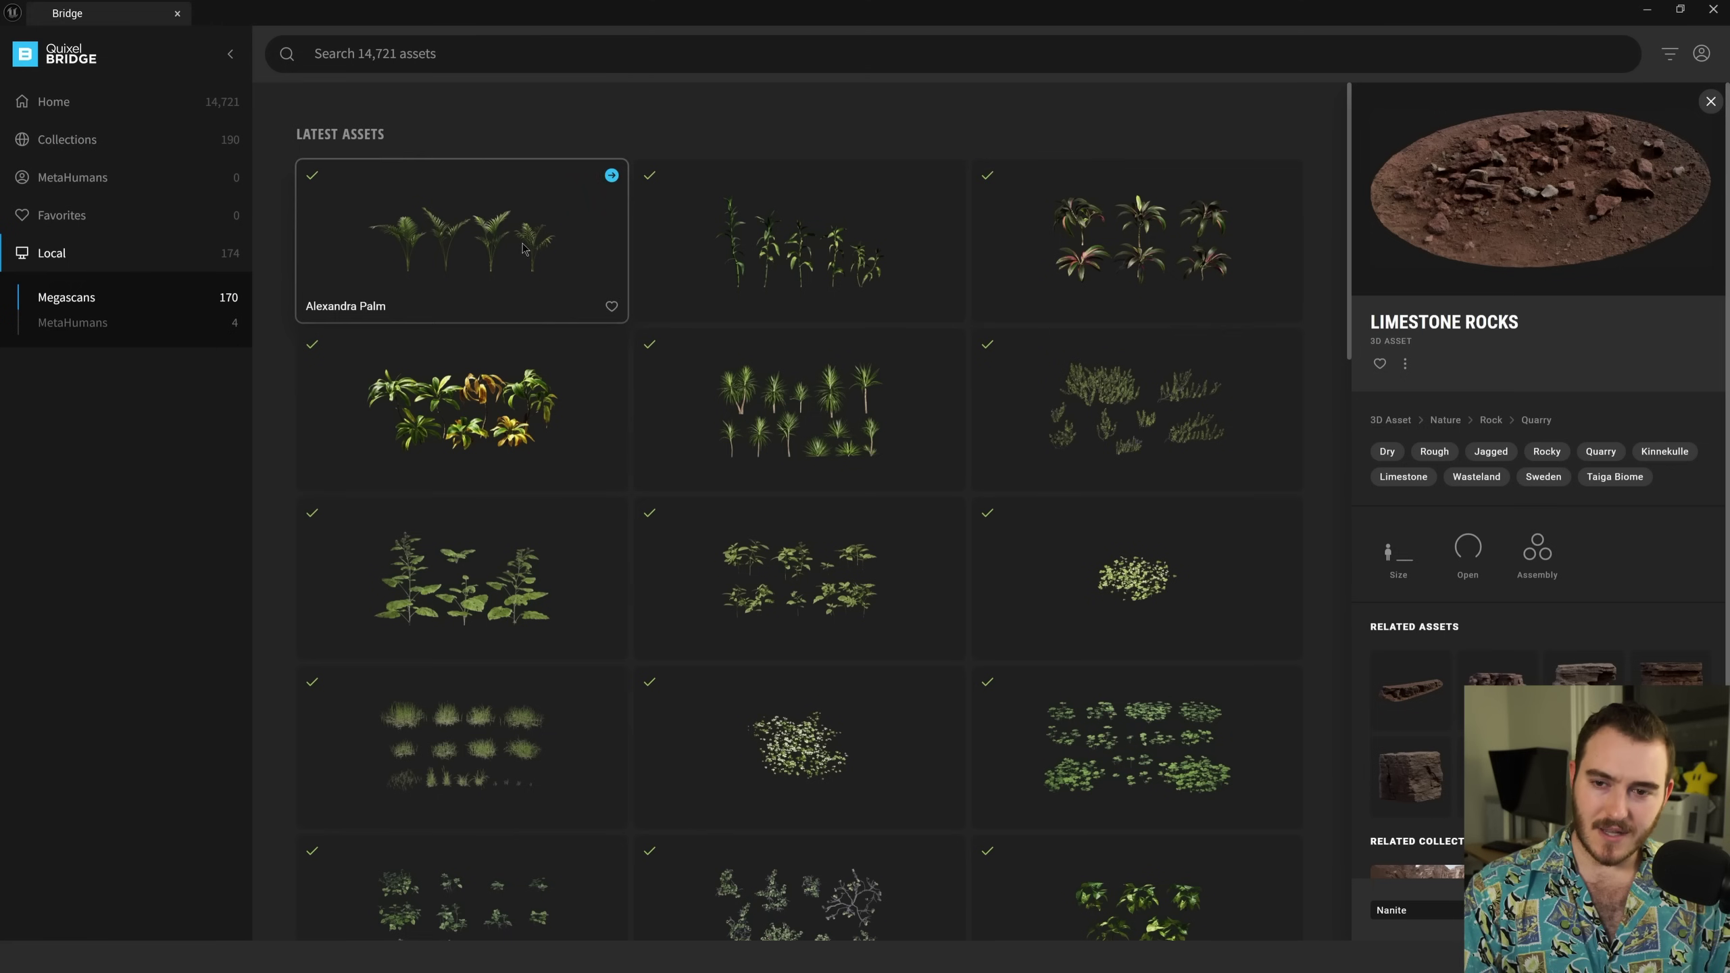
scroll(602, 434, "down", 4)
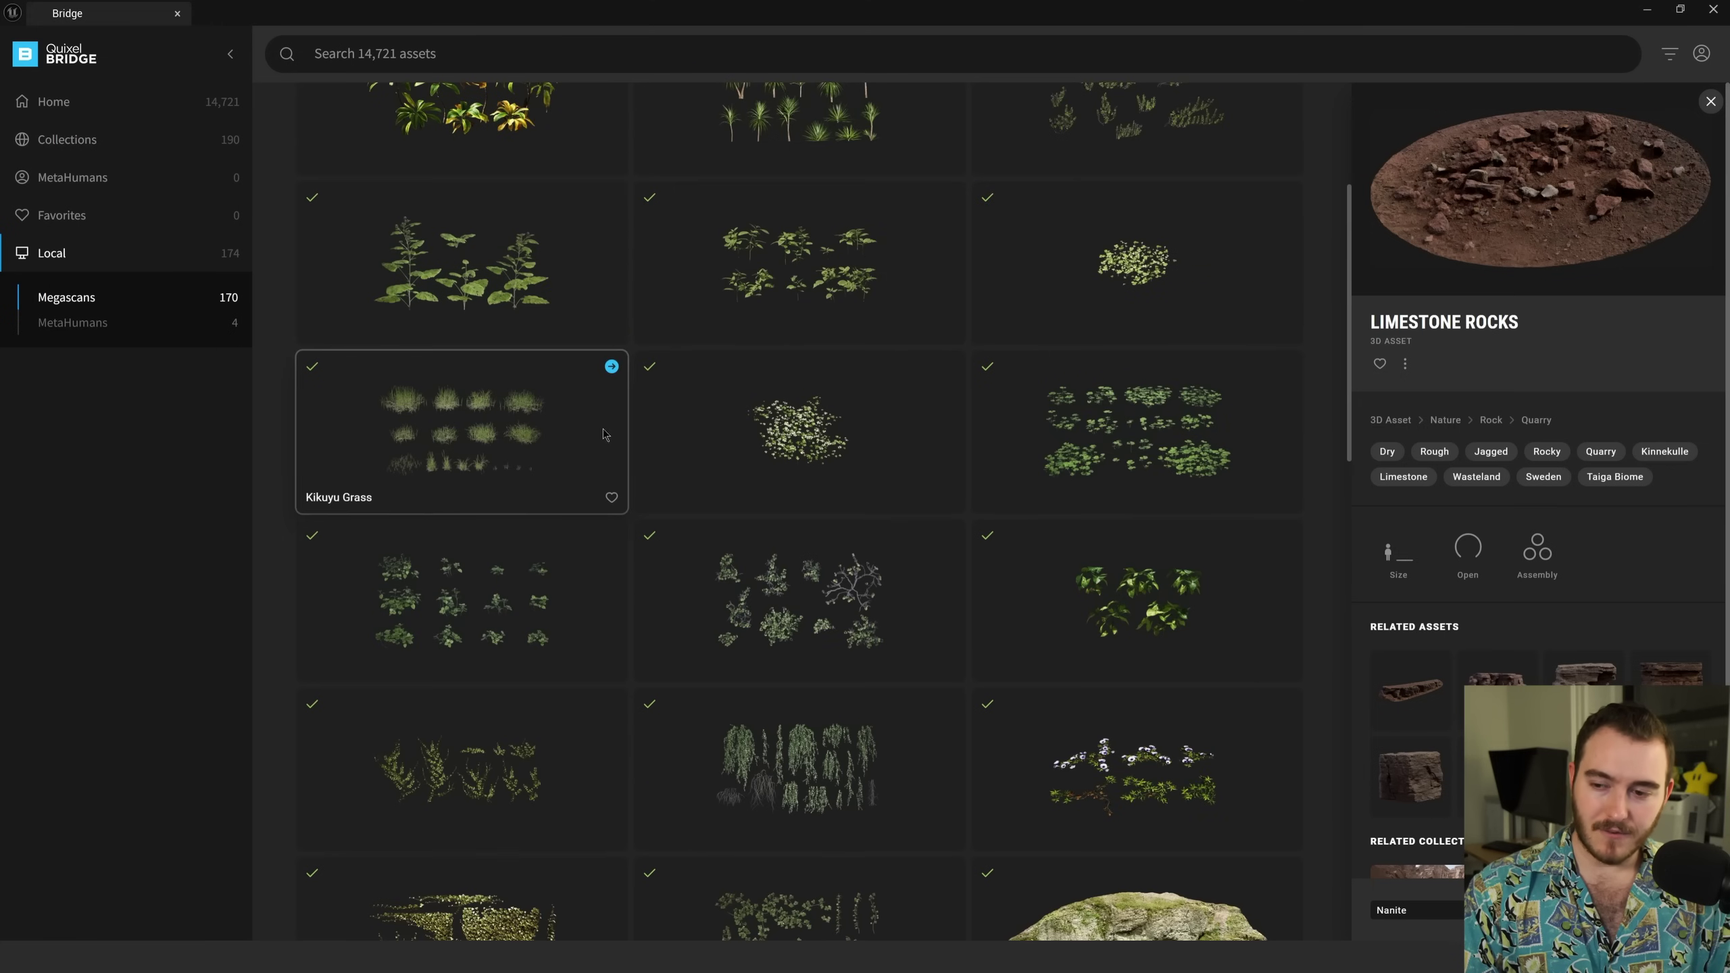
scroll(603, 434, "down", 3)
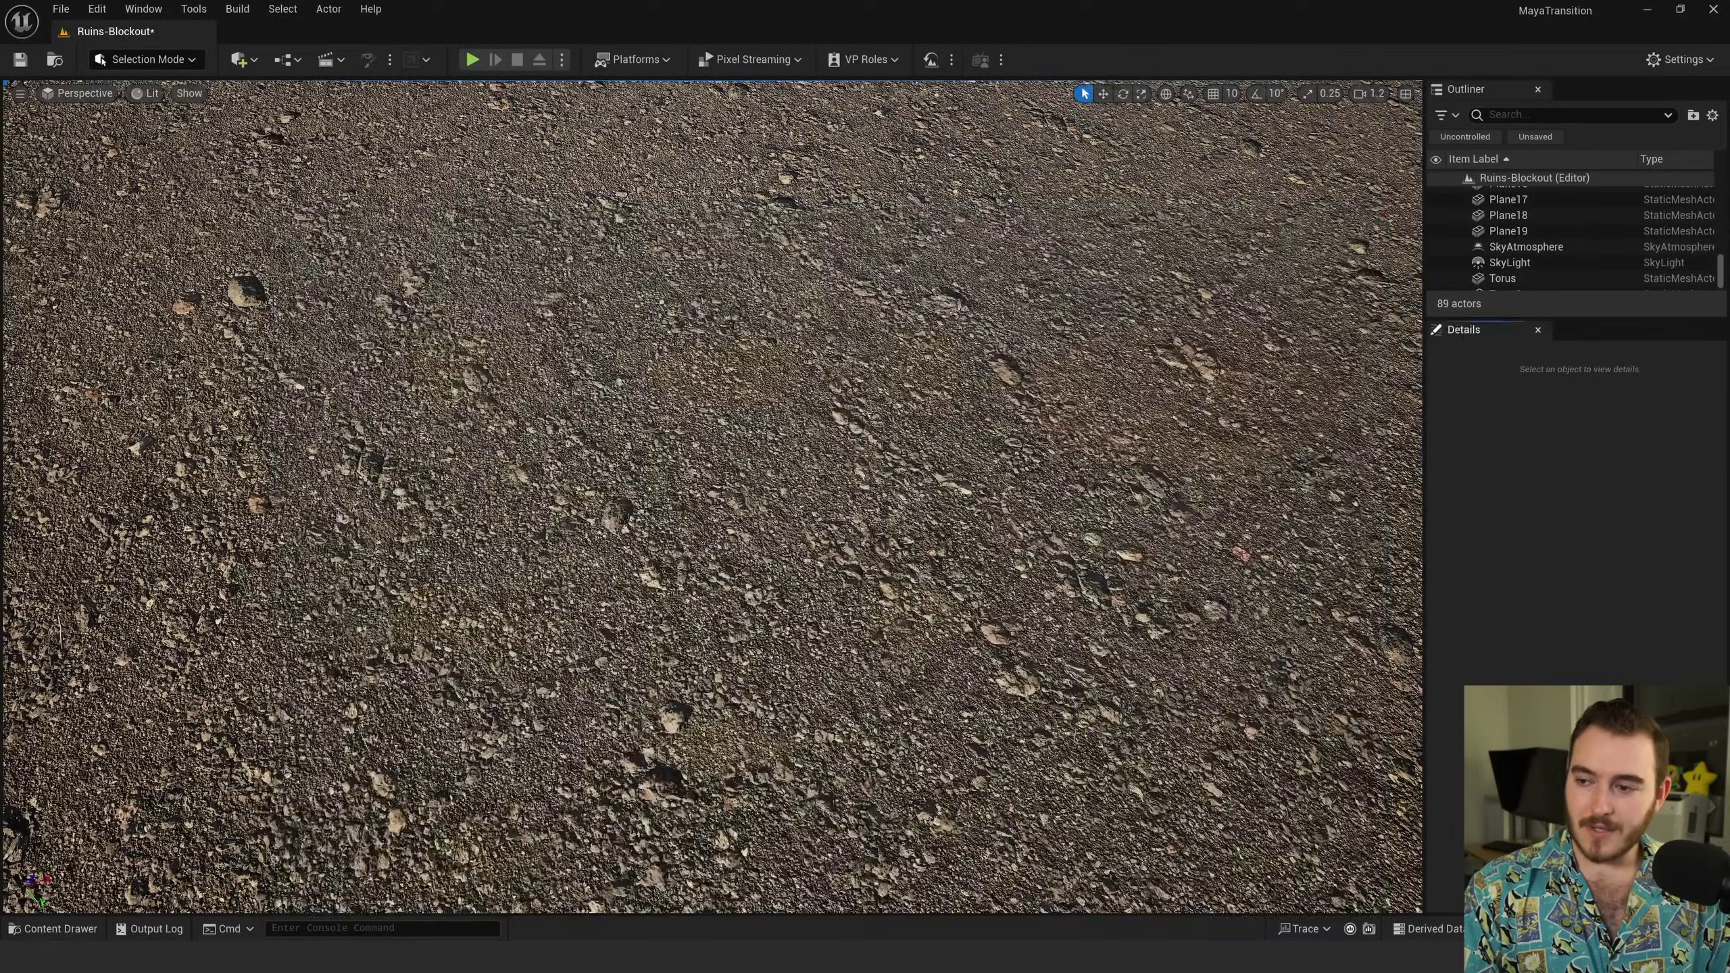
Step: Delete the two placeholder block pillars beneath the ornate arch and place an asset at the foot of the stone stairs
right_click_drag(877, 605, 876, 477)
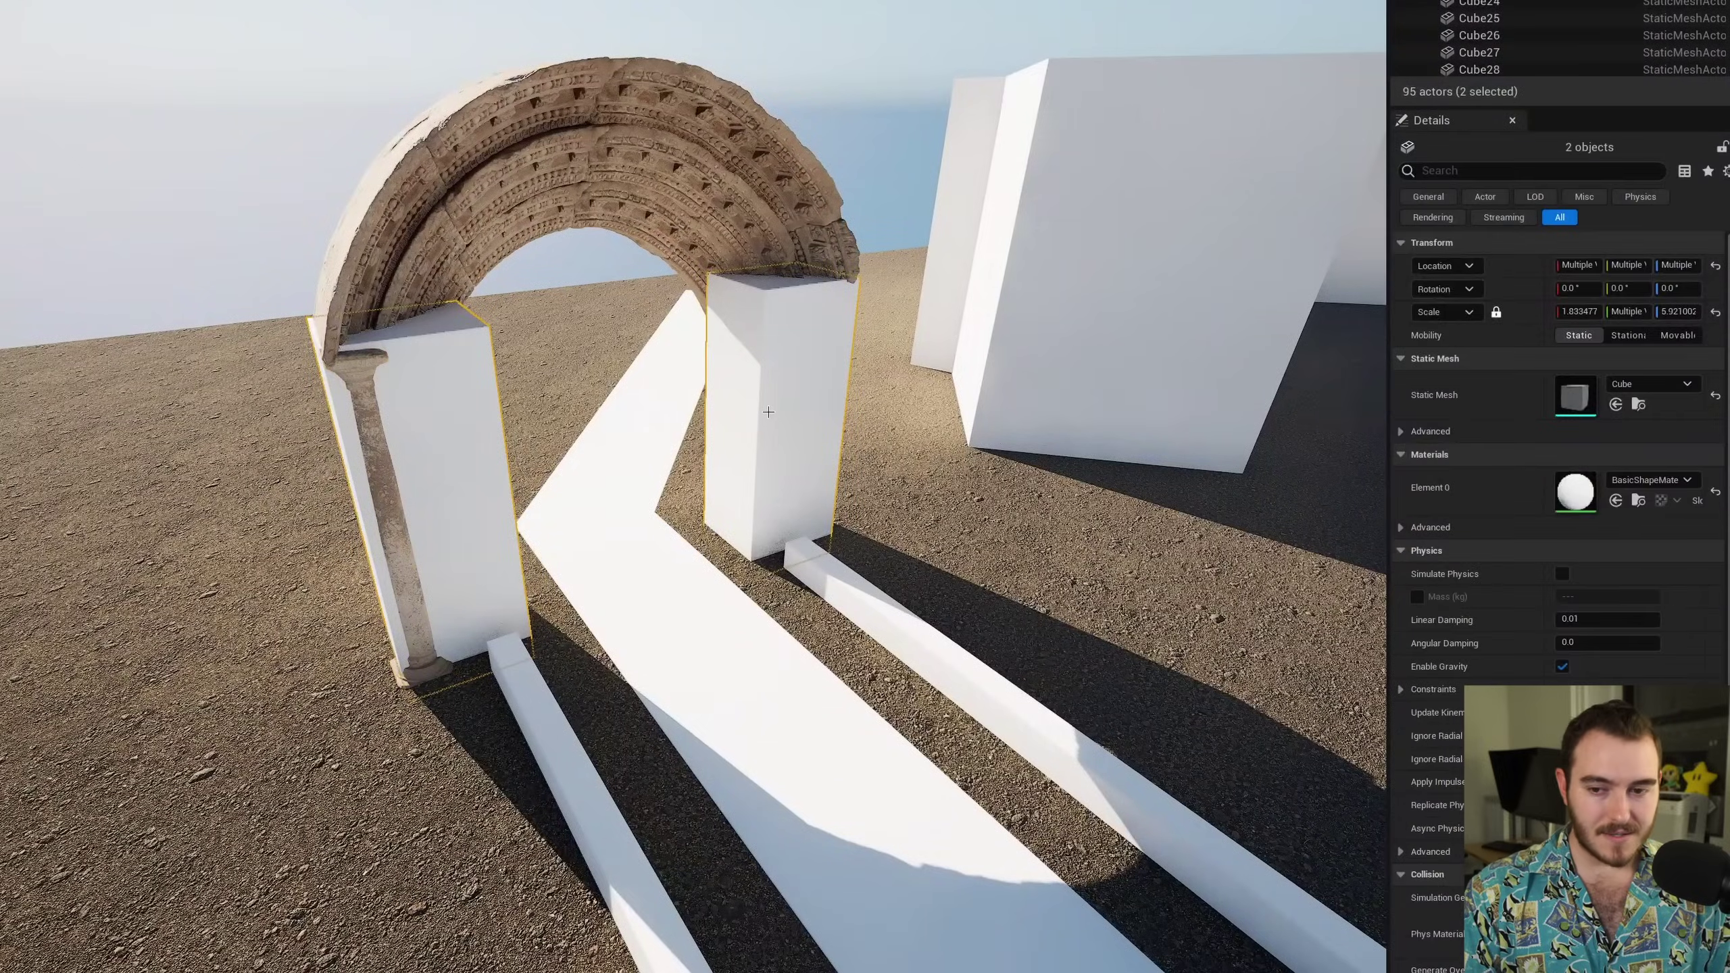
key("Delete")
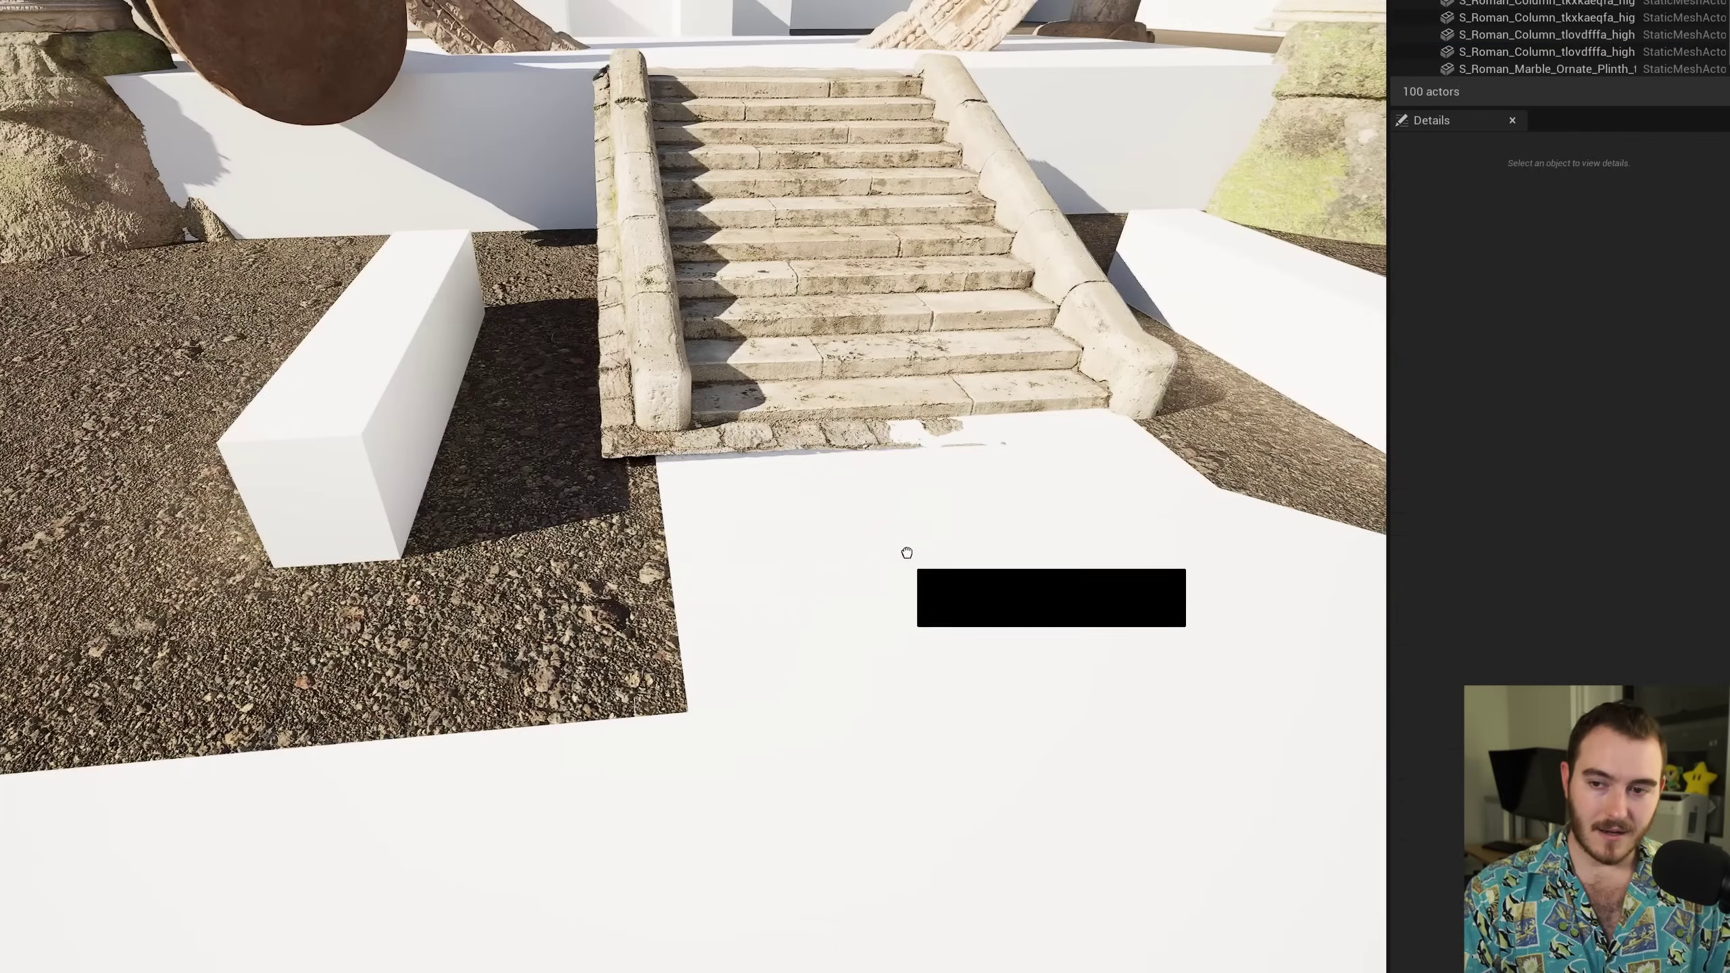
left_click_drag(906, 553, 934, 518)
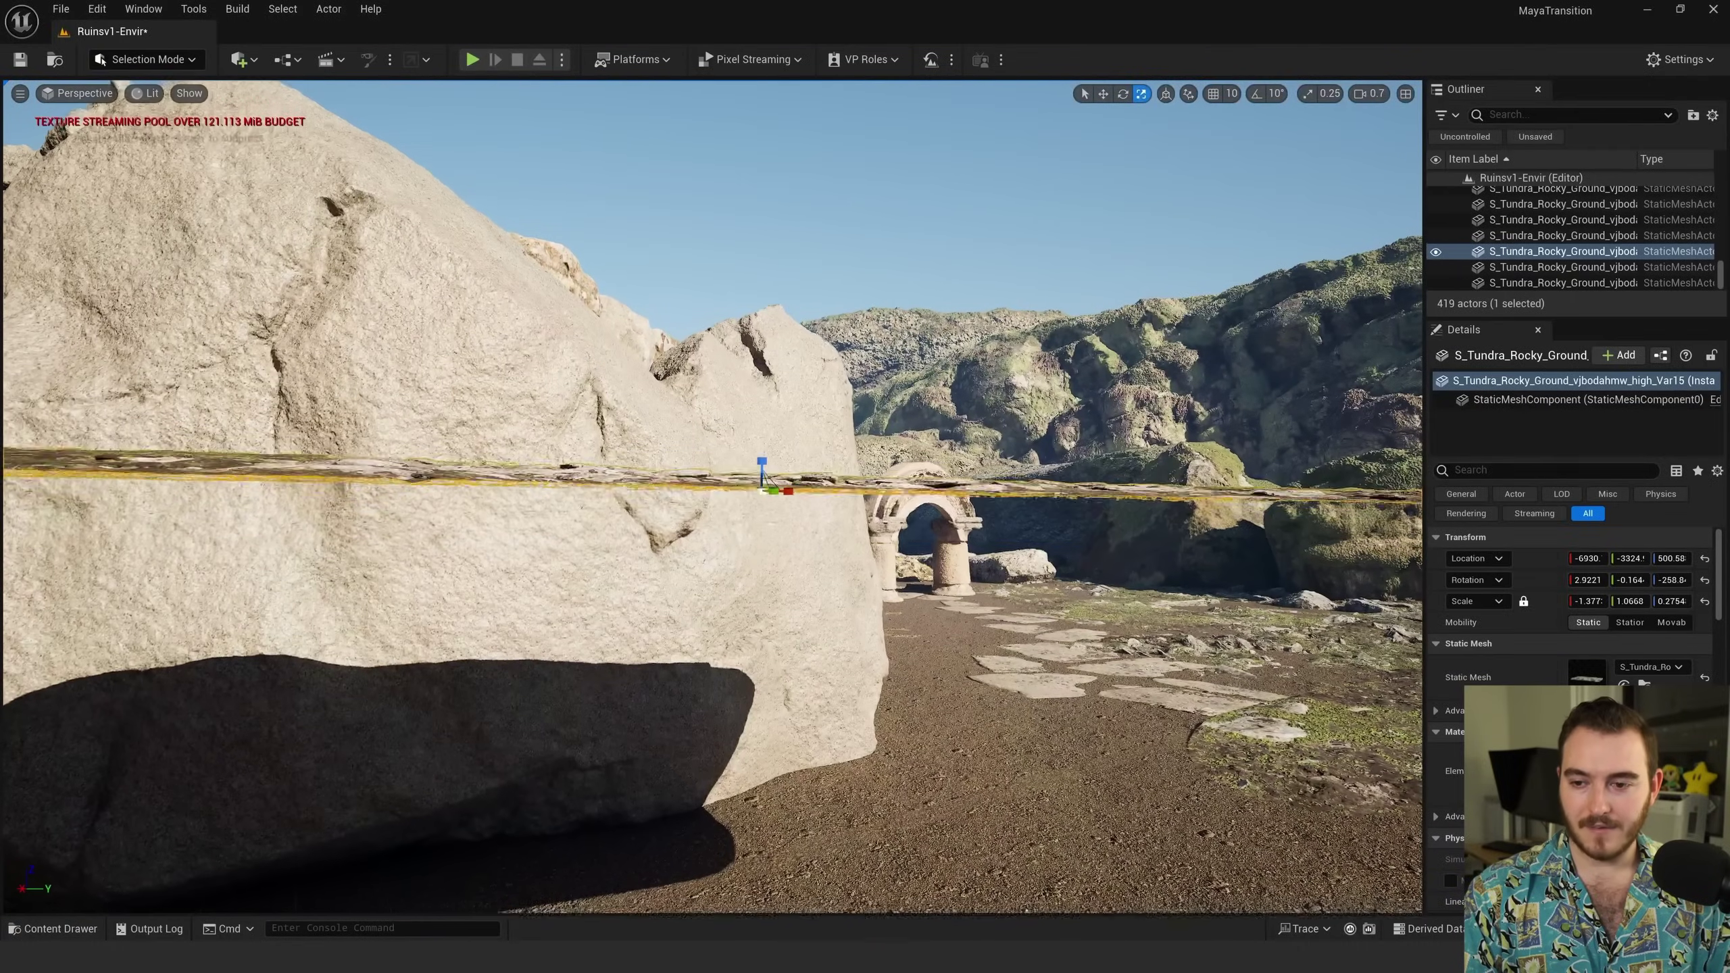
Step: Stretch the selected tundra rocky ground mesh vertically to a Z scale of about 1.72
right_click_drag(847, 400, 784, 457)
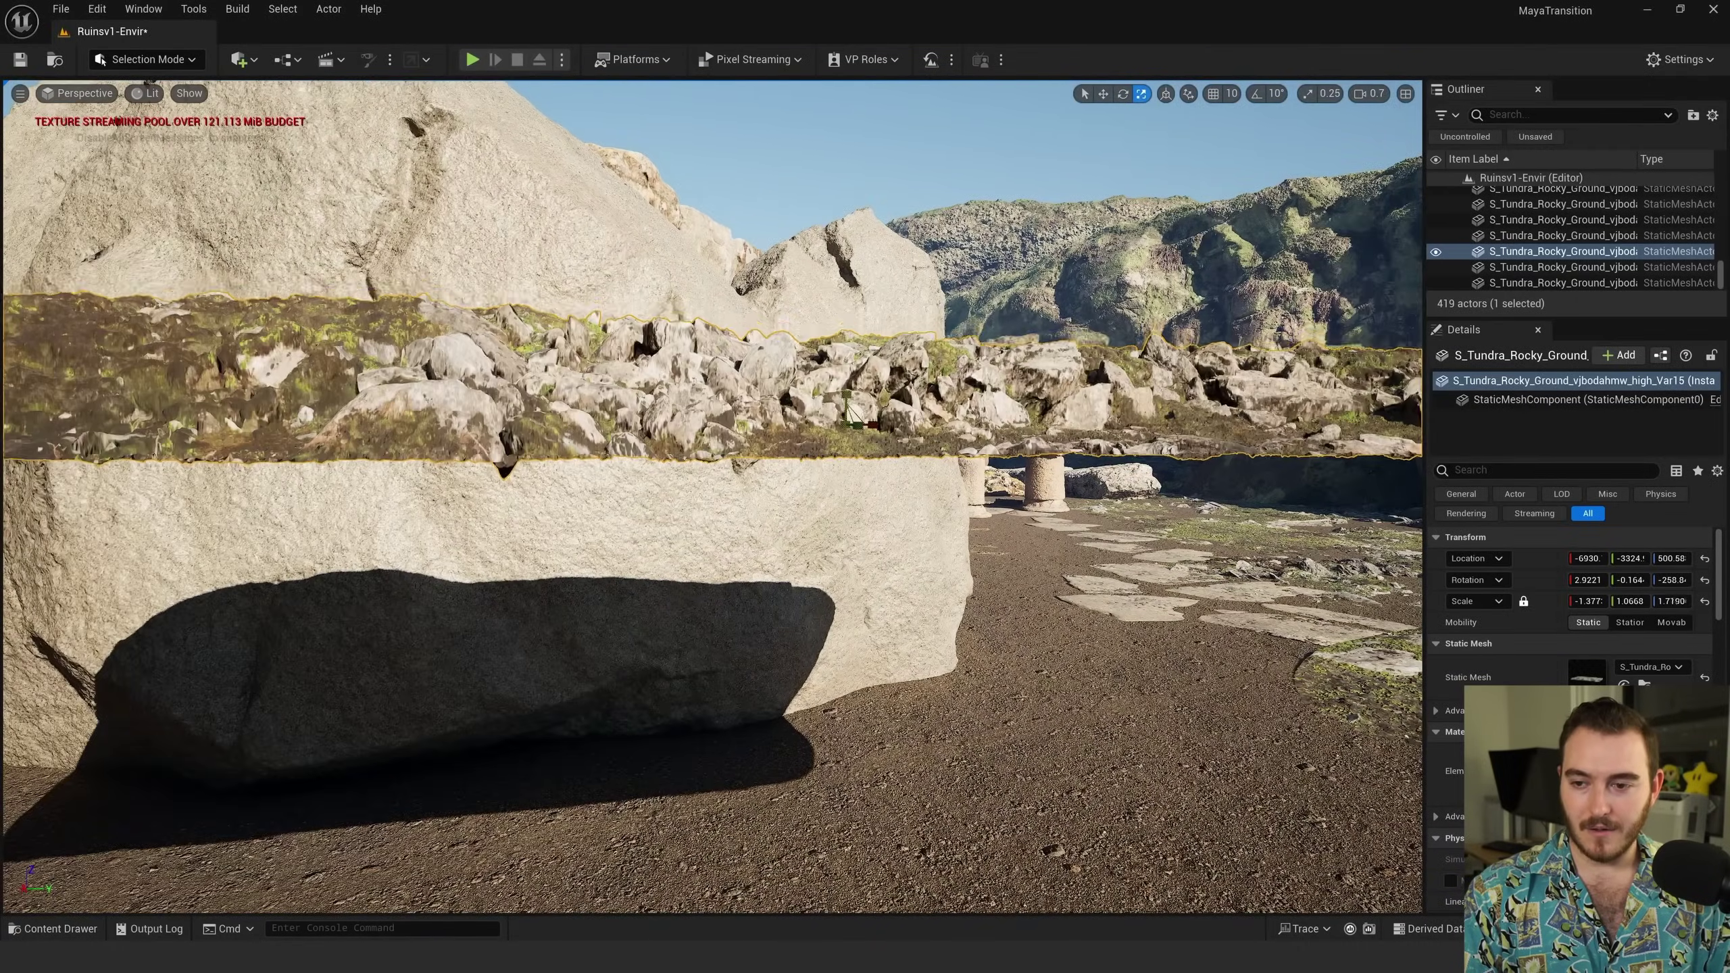
left_click_drag(847, 403, 847, 385)
right_click_drag(847, 386, 847, 497)
key("e")
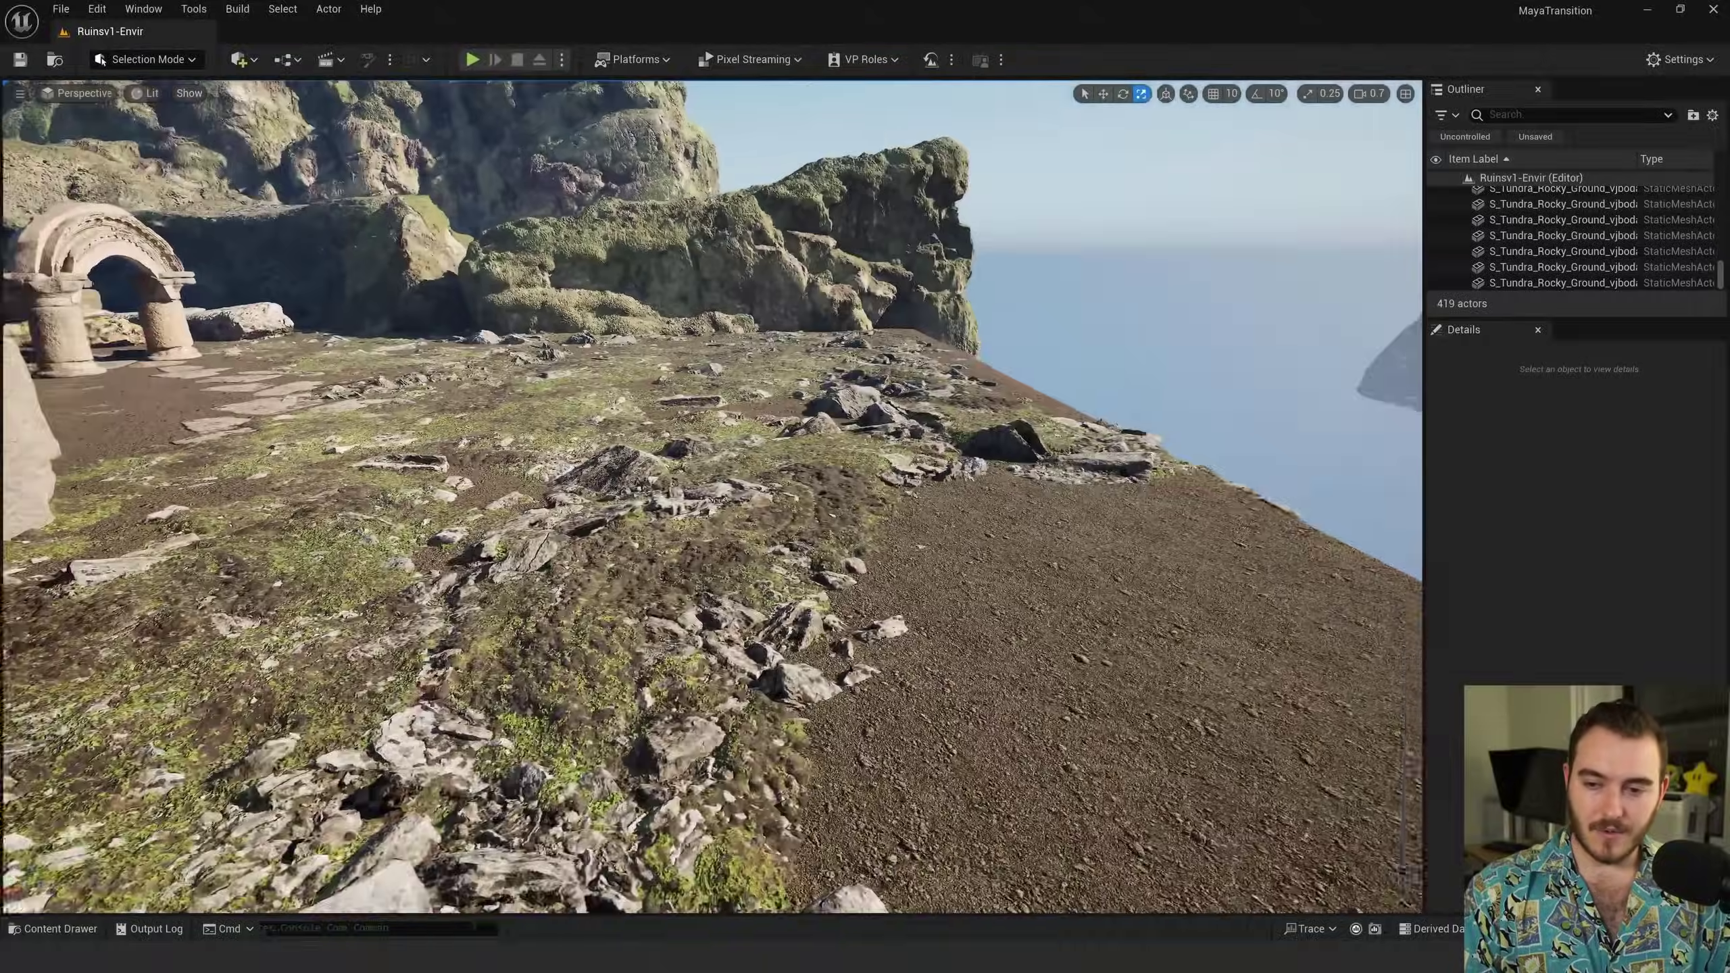
Step: Examine the rocky mossy ground cover and the castle floor stones forming the path towards the ornate arch
key("d")
right_click_drag(712, 496, 558, 511)
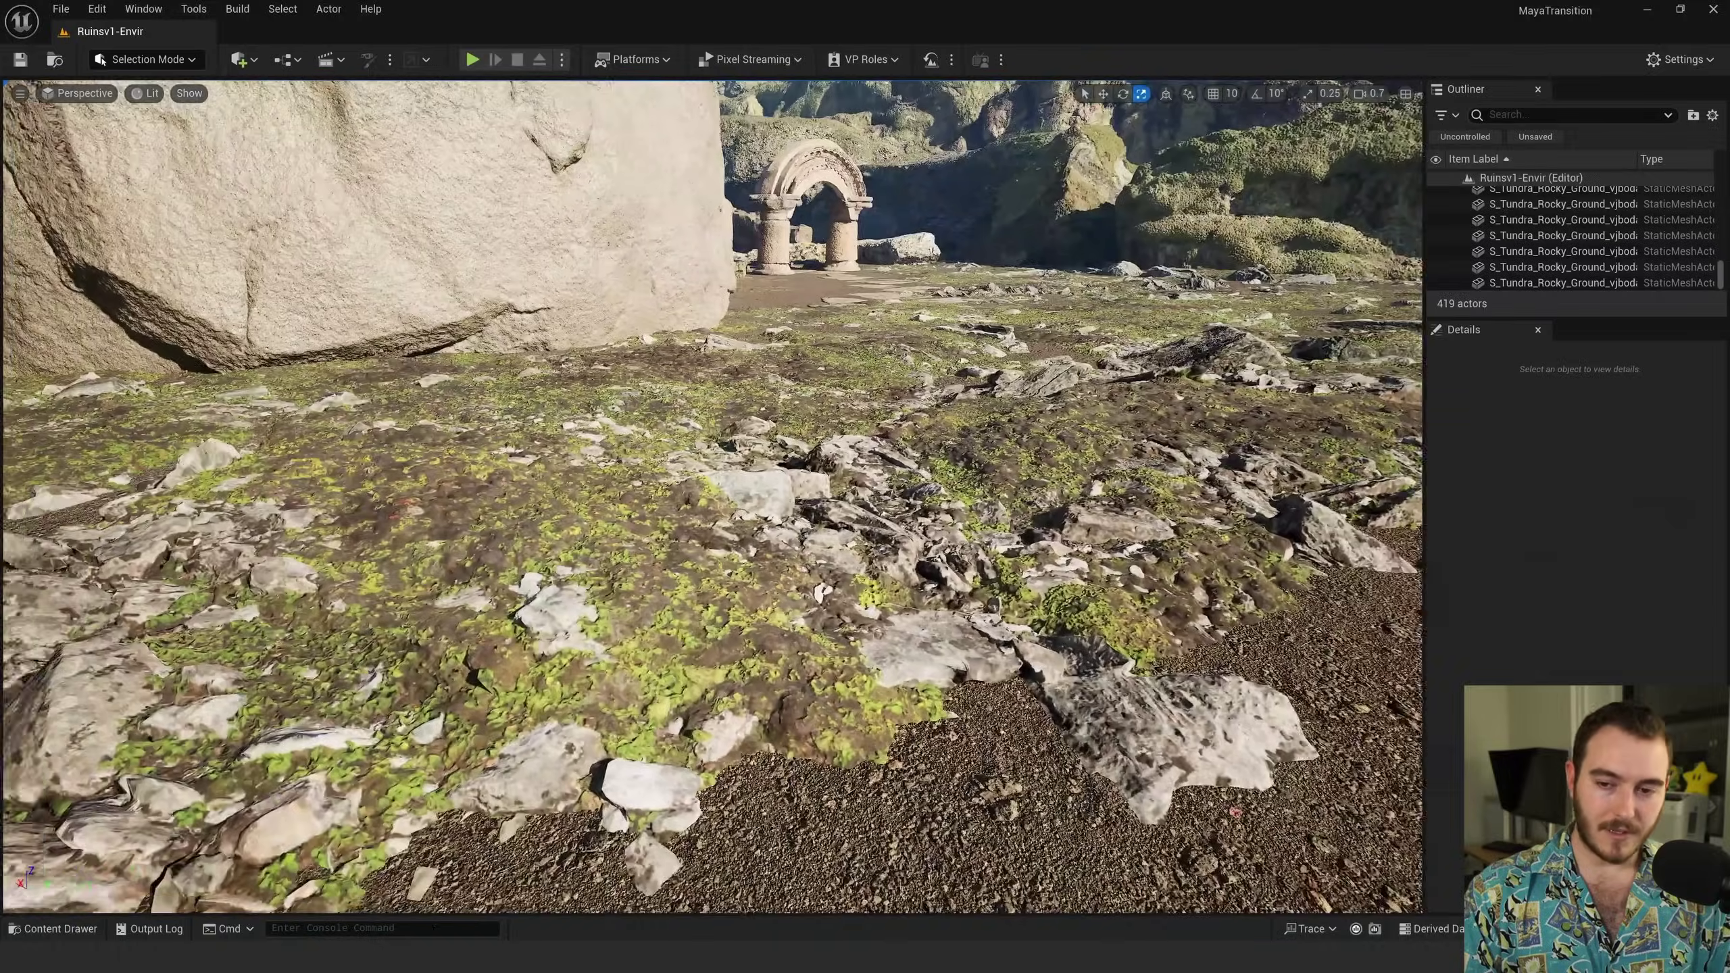
right_click_drag(712, 496, 790, 457)
key("a")
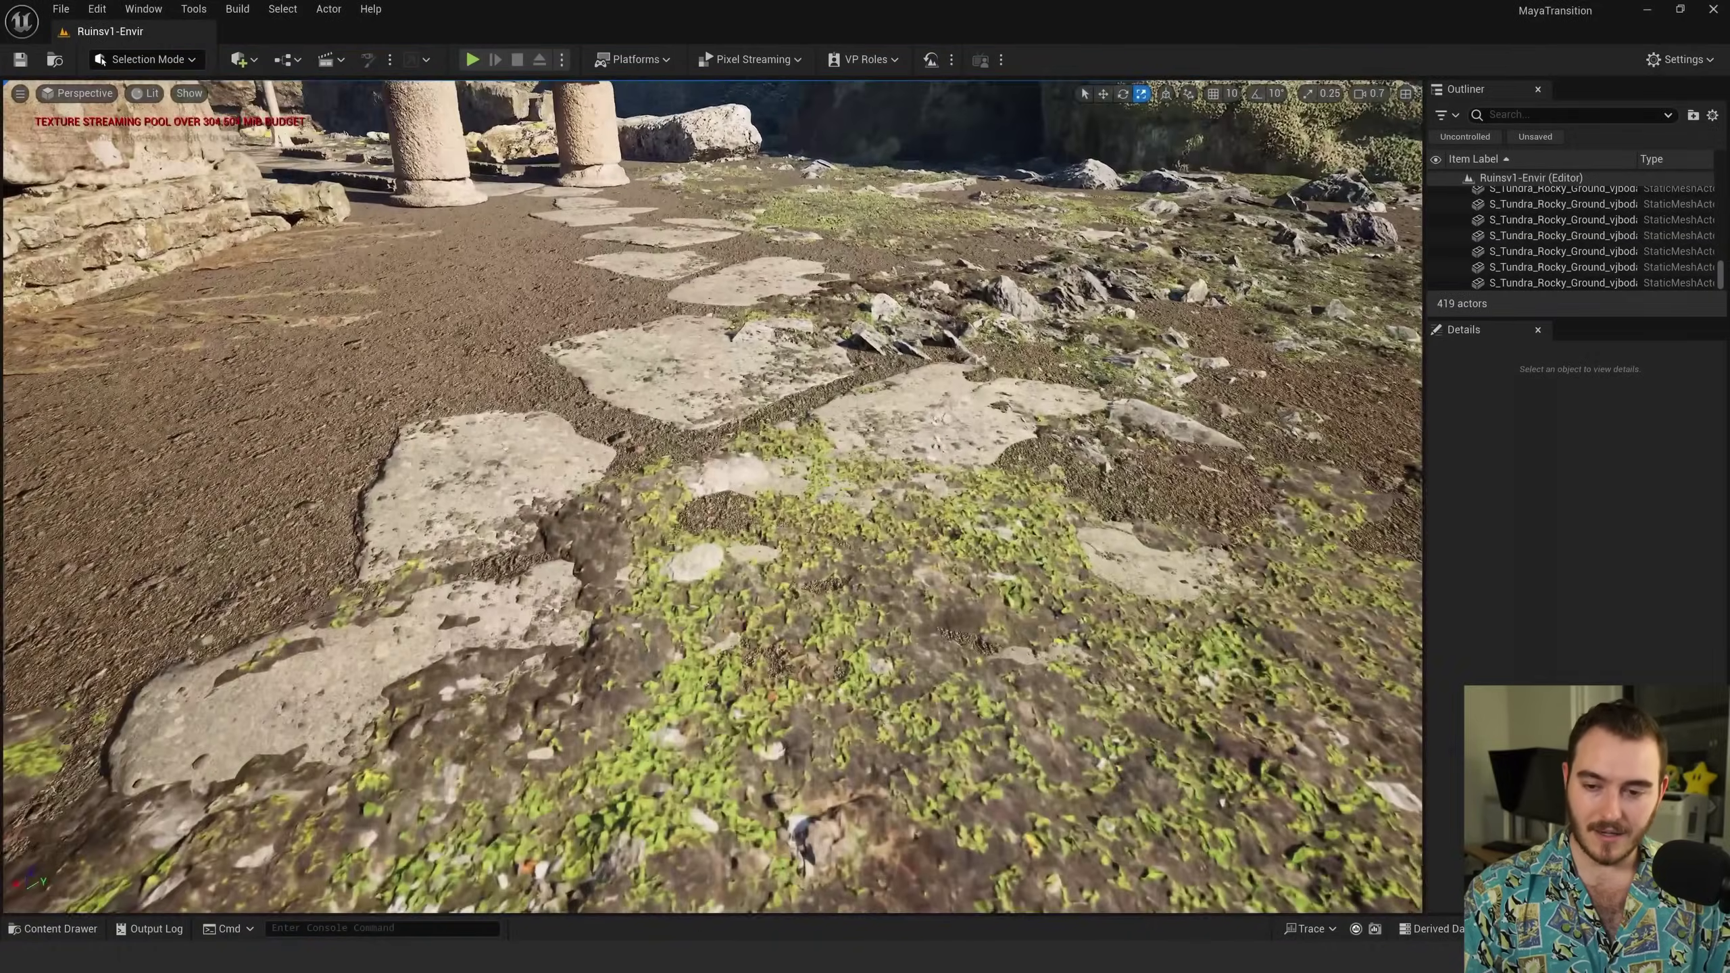
left_click(573, 524)
key("Escape")
right_click_drag(761, 470, 776, 518)
left_click(761, 470)
key("w")
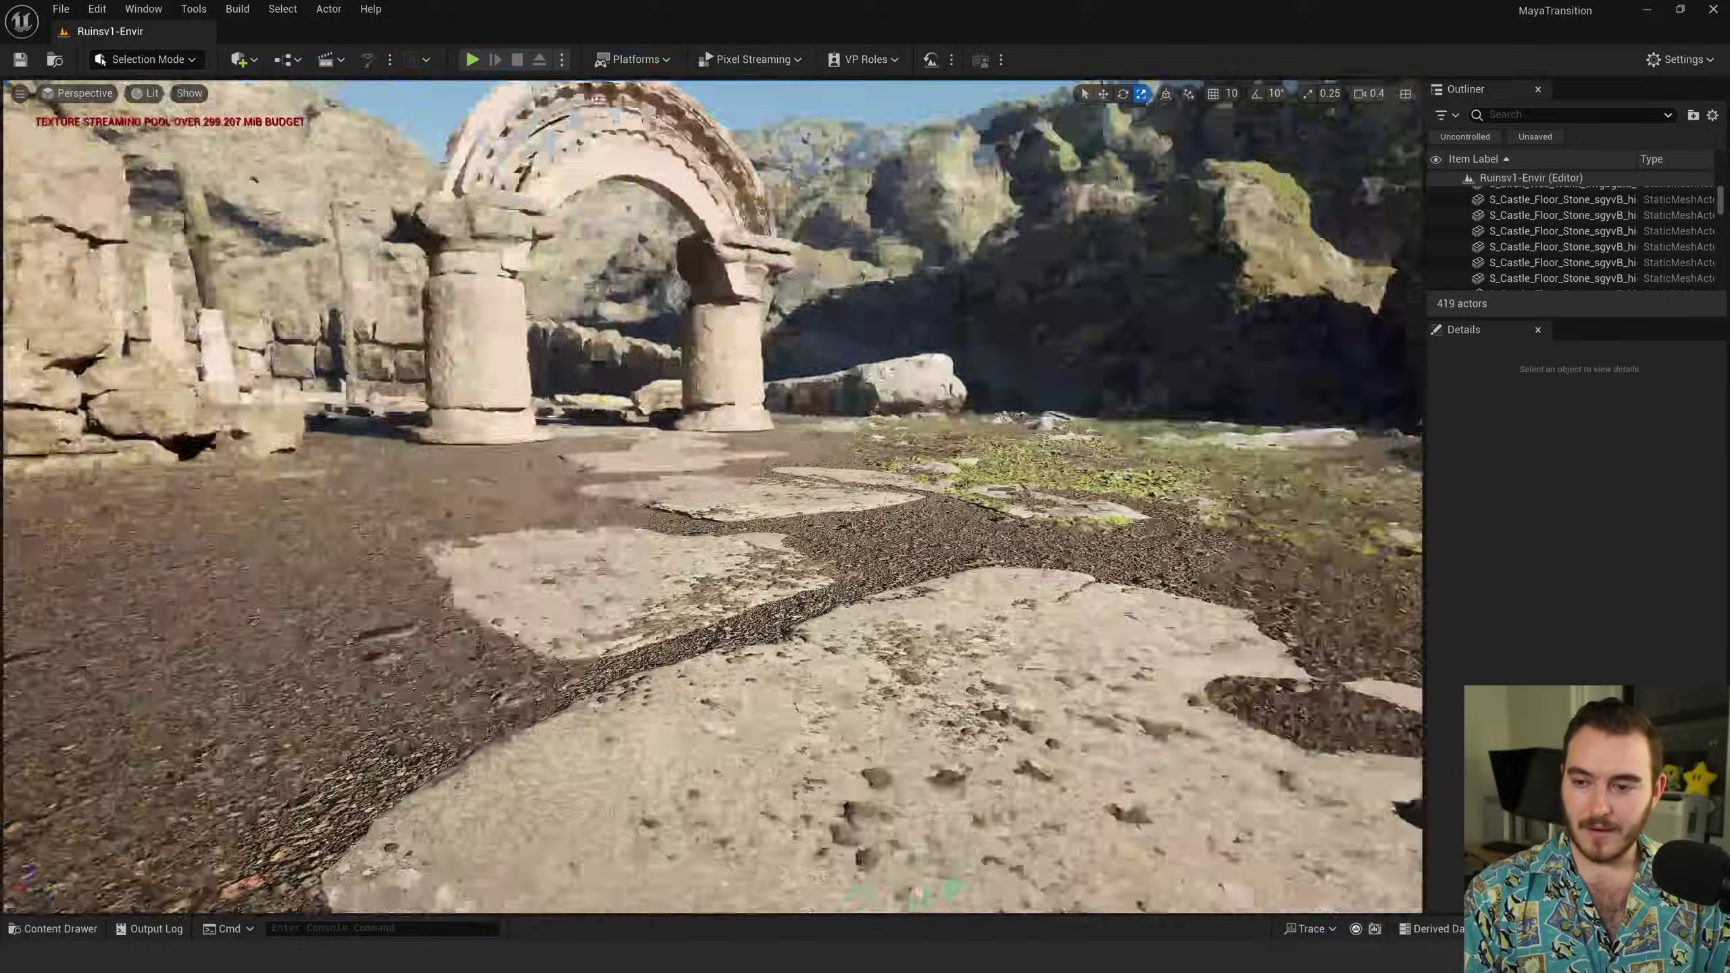
Step: Inspect the ornate arch and the leaning Roman gravestone with the fallen mossy tree beside the wall
right_click_drag(712, 496, 617, 402)
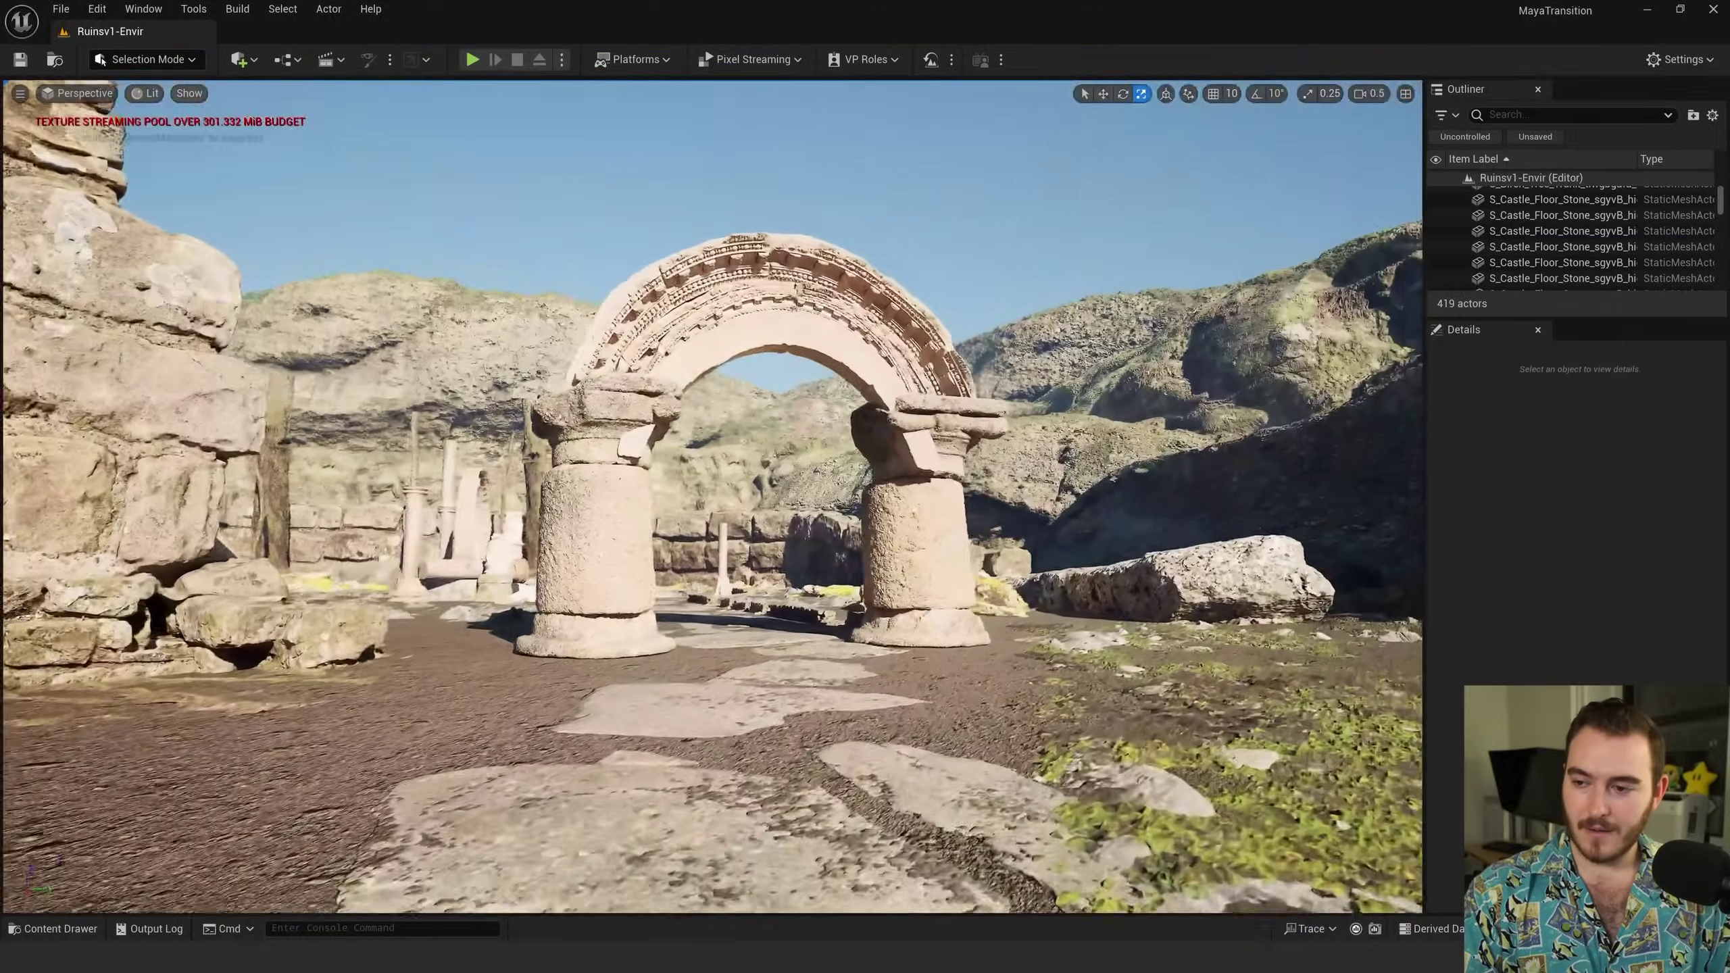
key("w")
right_click_drag(712, 496, 477, 579)
scroll(712, 496, "up", 2)
key("w")
key("s")
key("d")
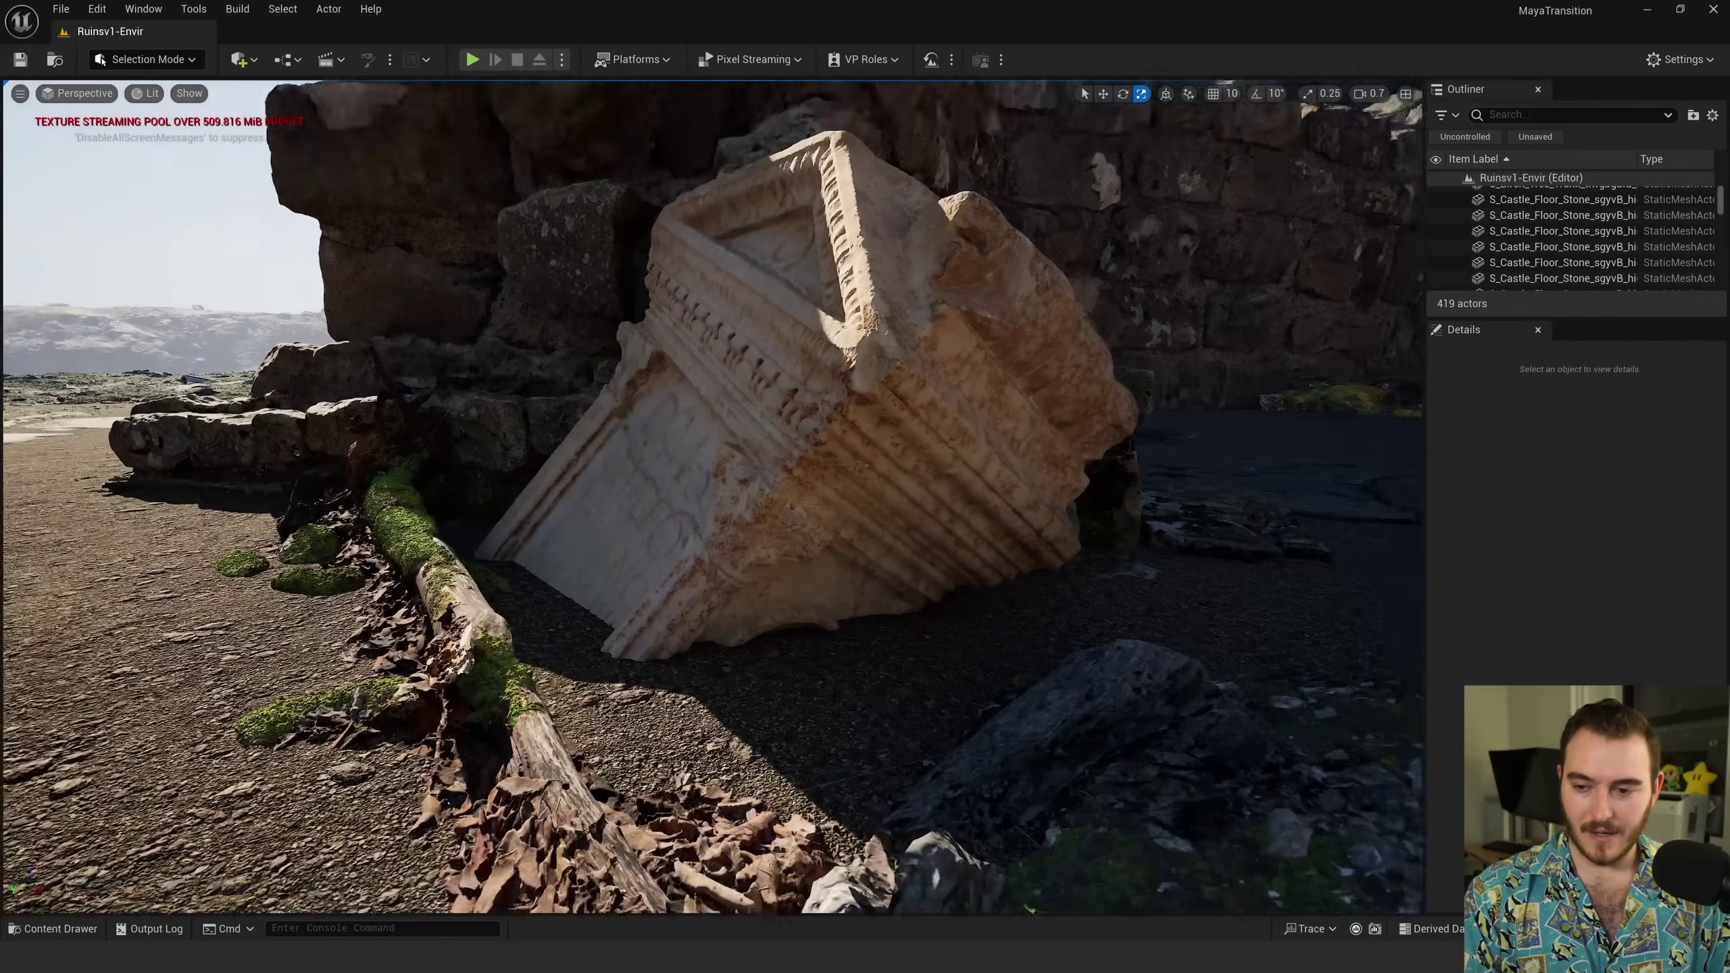
right_click_drag(456, 344, 458, 386)
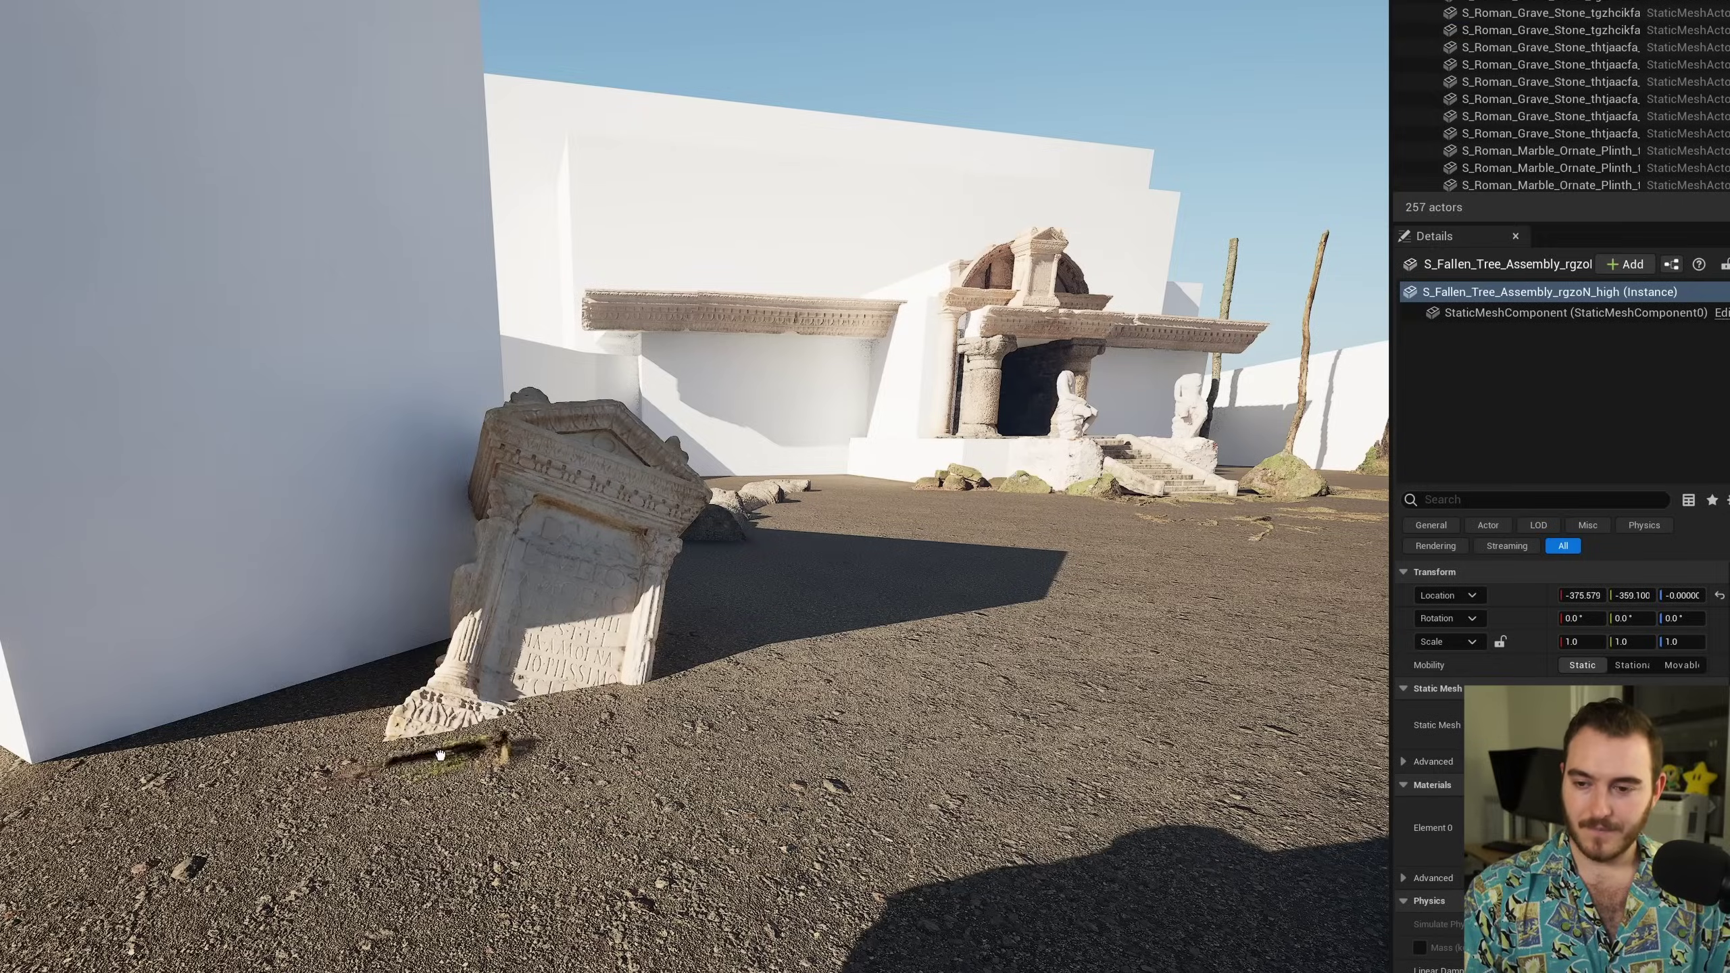
Step: Position the fallen tree assembly on the ground beside the leaning Roman gravestone
left_click(440, 754)
left_click_drag(446, 746, 531, 692)
left_click_drag(474, 765, 354, 766)
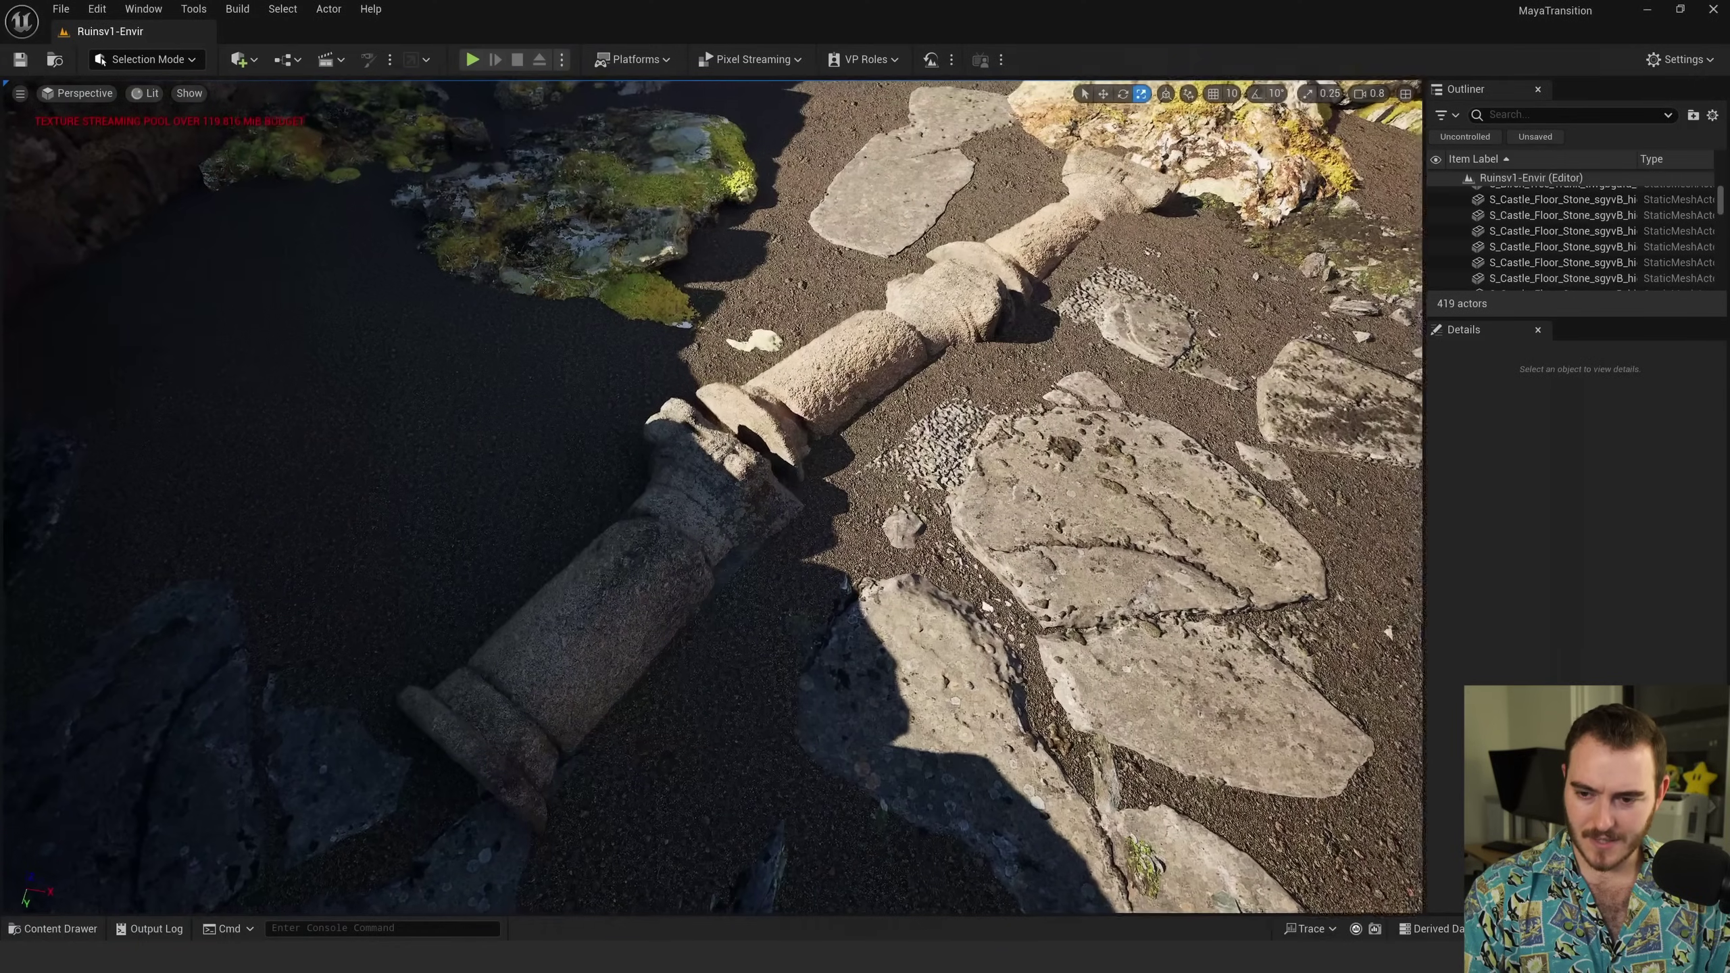
Step: Examine the toppled Roman columns on the ground and the colonnade beside the temple entrance
left_click(640, 577)
key("Escape")
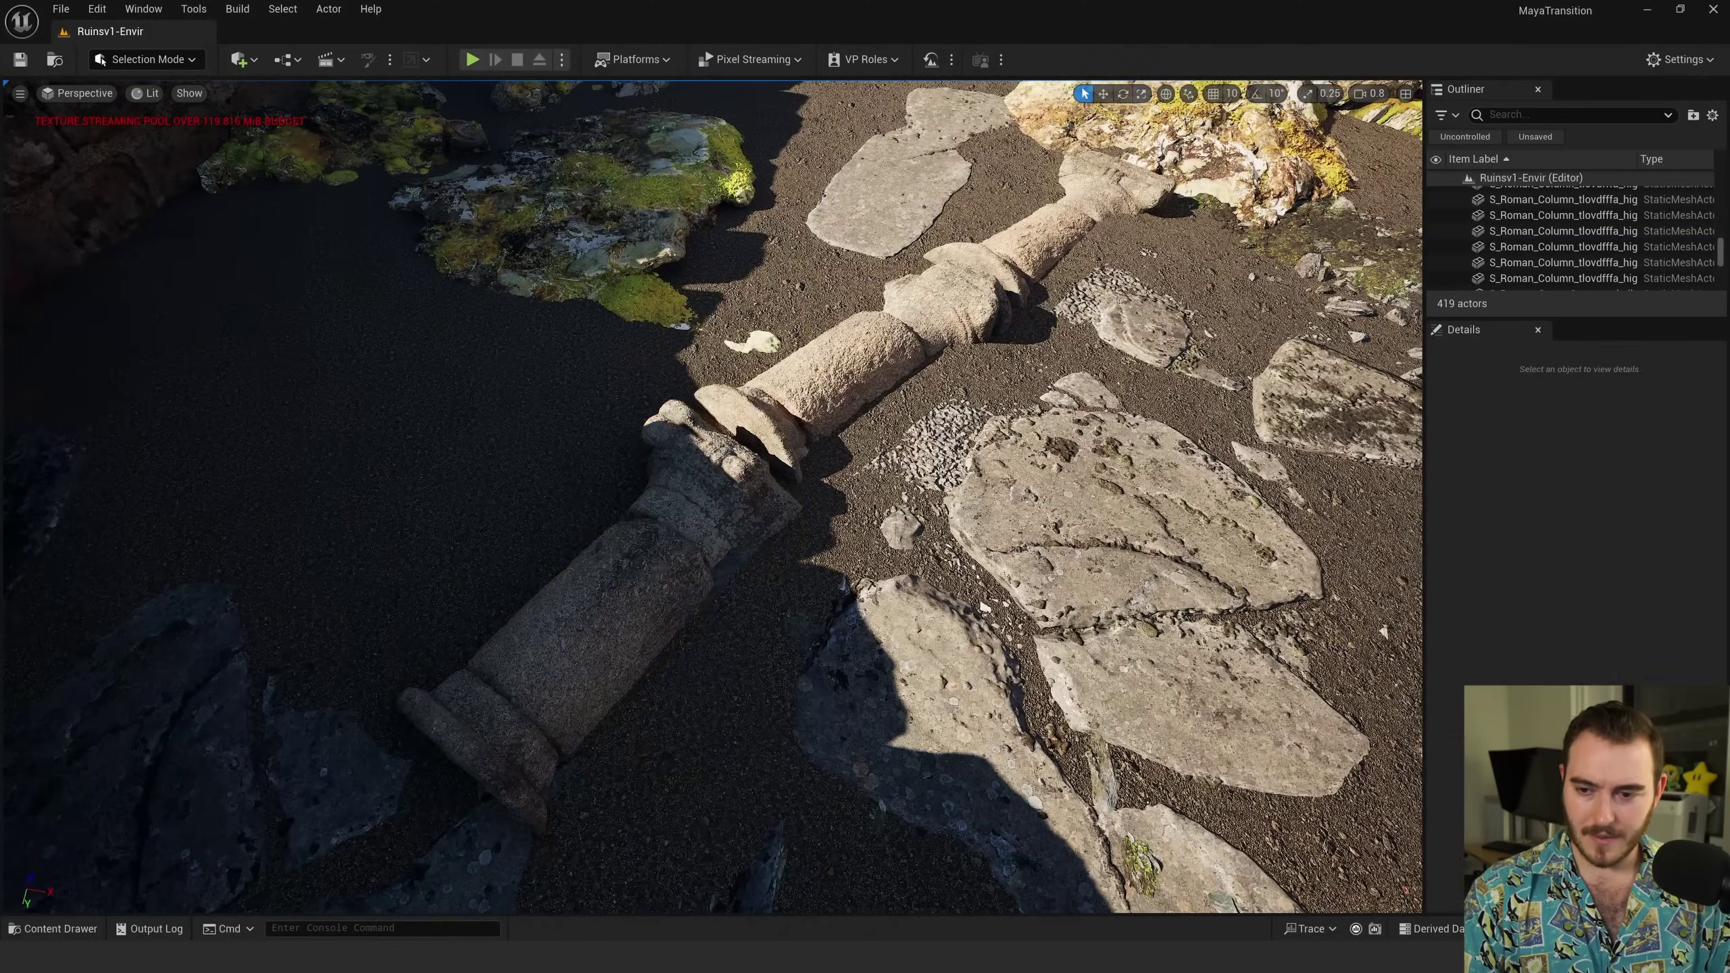
left_click_drag(642, 567, 409, 457, "alt")
right_click_drag(713, 496, 1042, 532)
right_click_drag(579, 538, 603, 549)
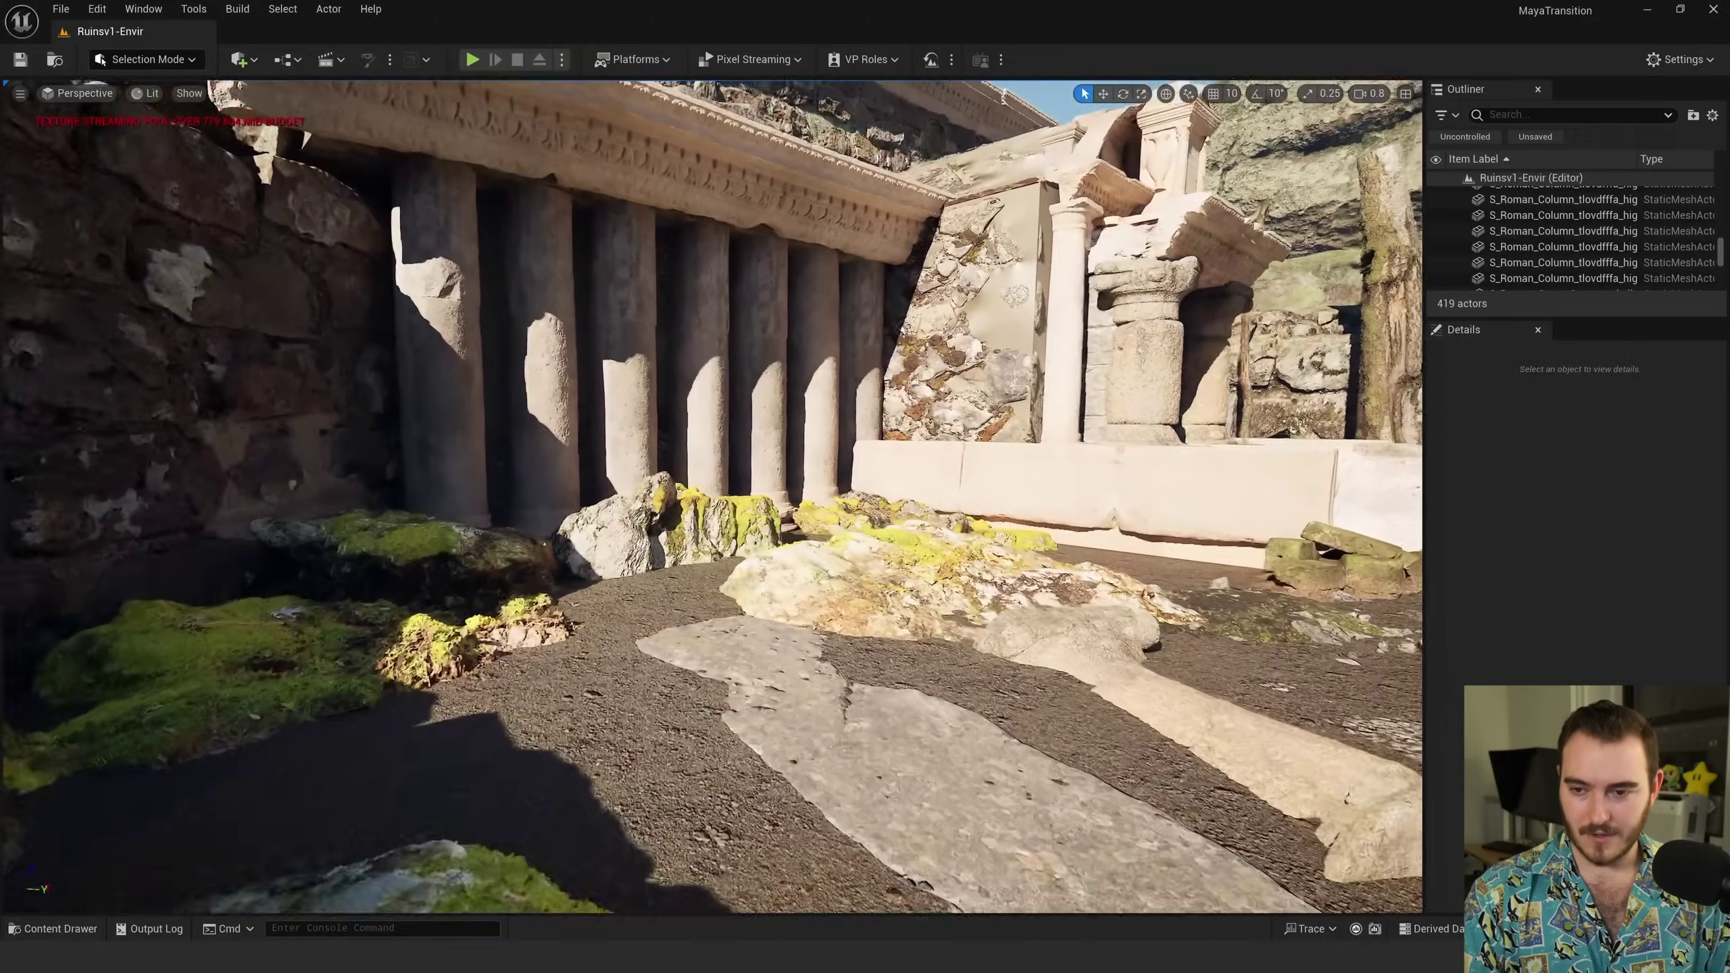
right_click_drag(722, 722, 666, 593)
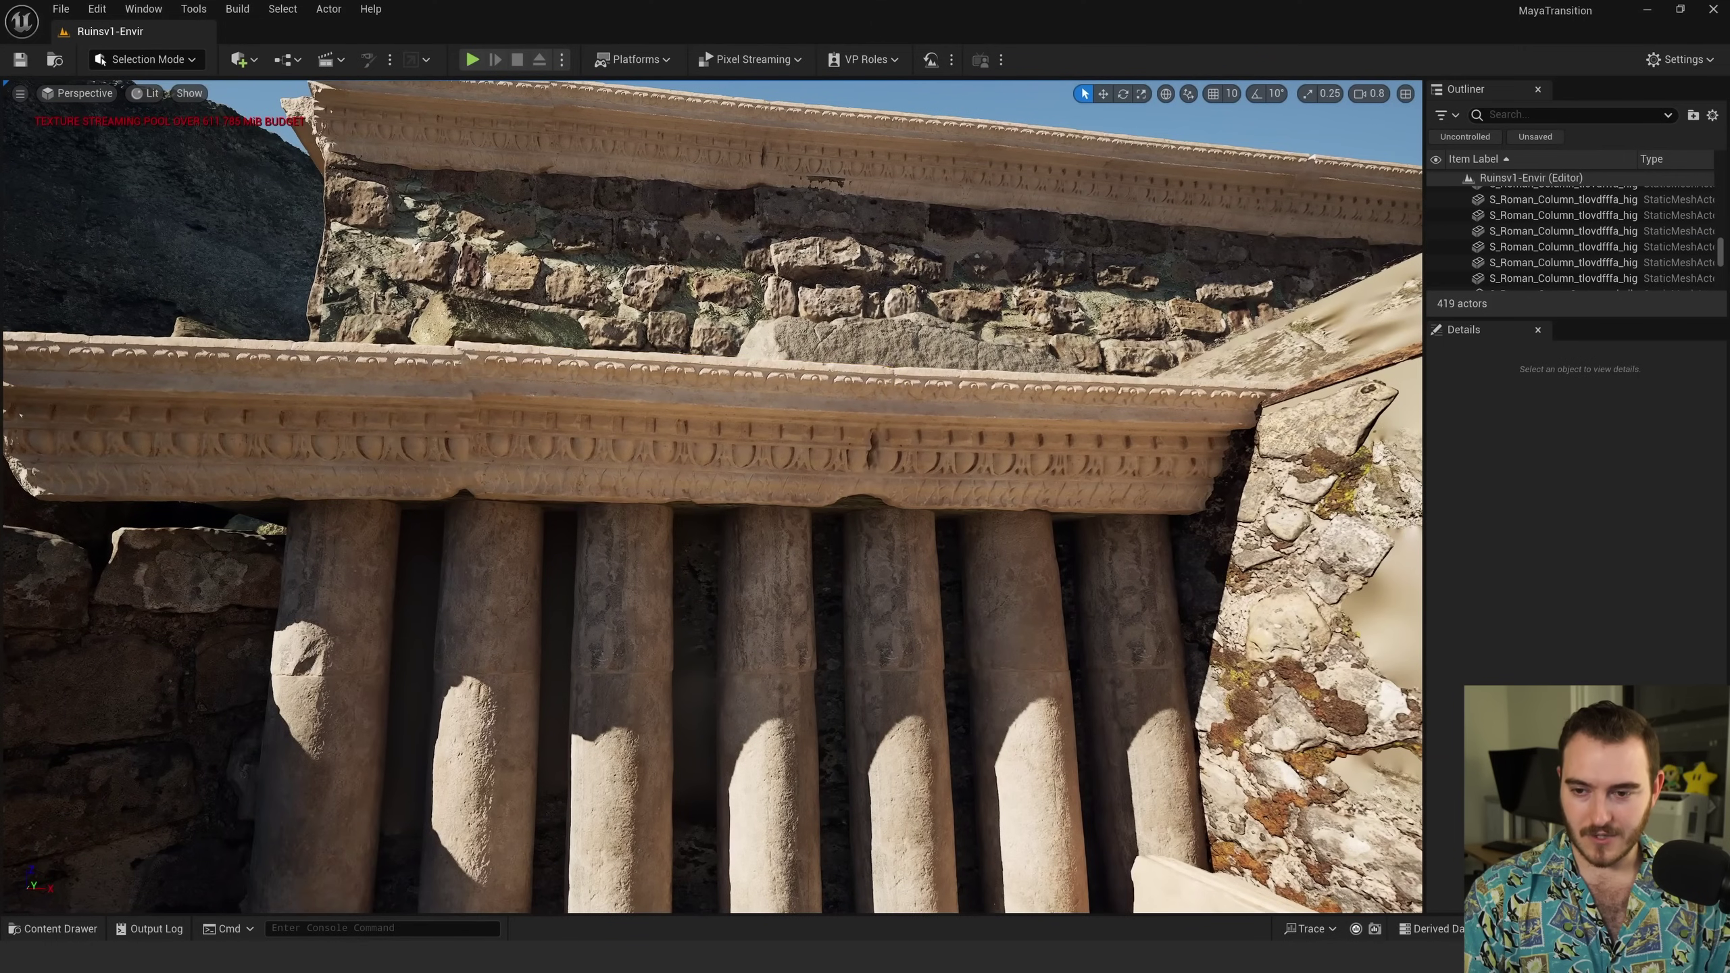
Step: Try to move the Roman trim piece above the row of columns and undo the change
left_click(661, 442)
key("w")
key("ctrl+z")
key("ctrl+z")
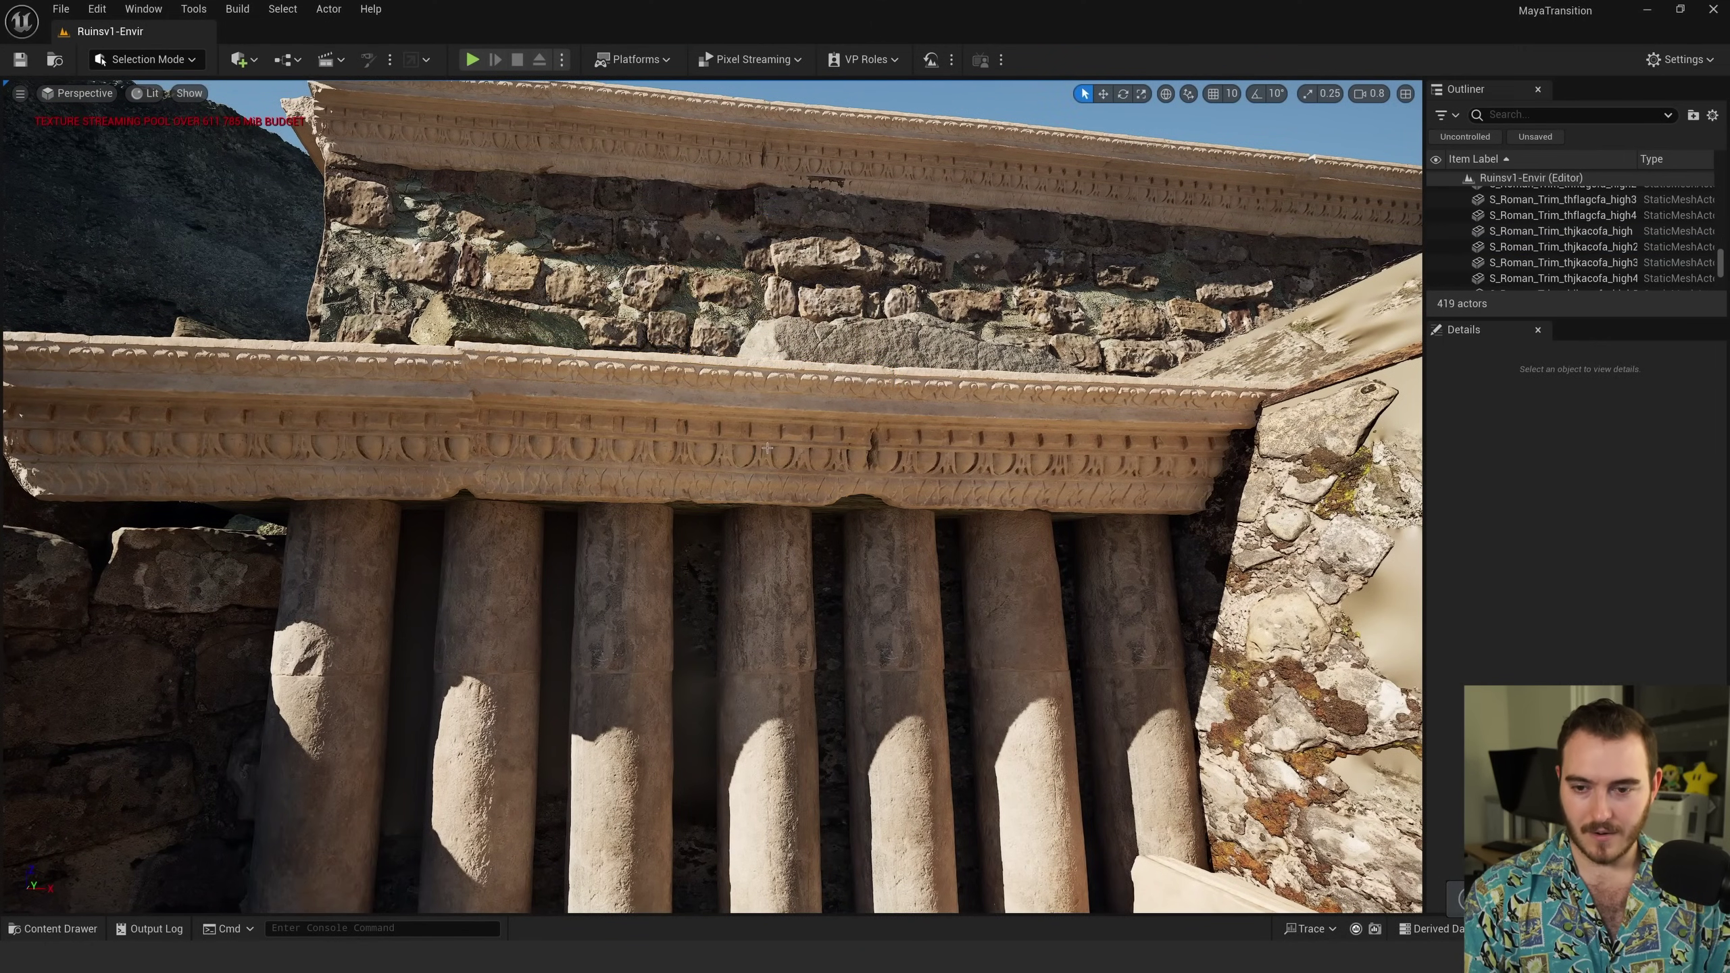
right_click_drag(767, 448, 767, 470)
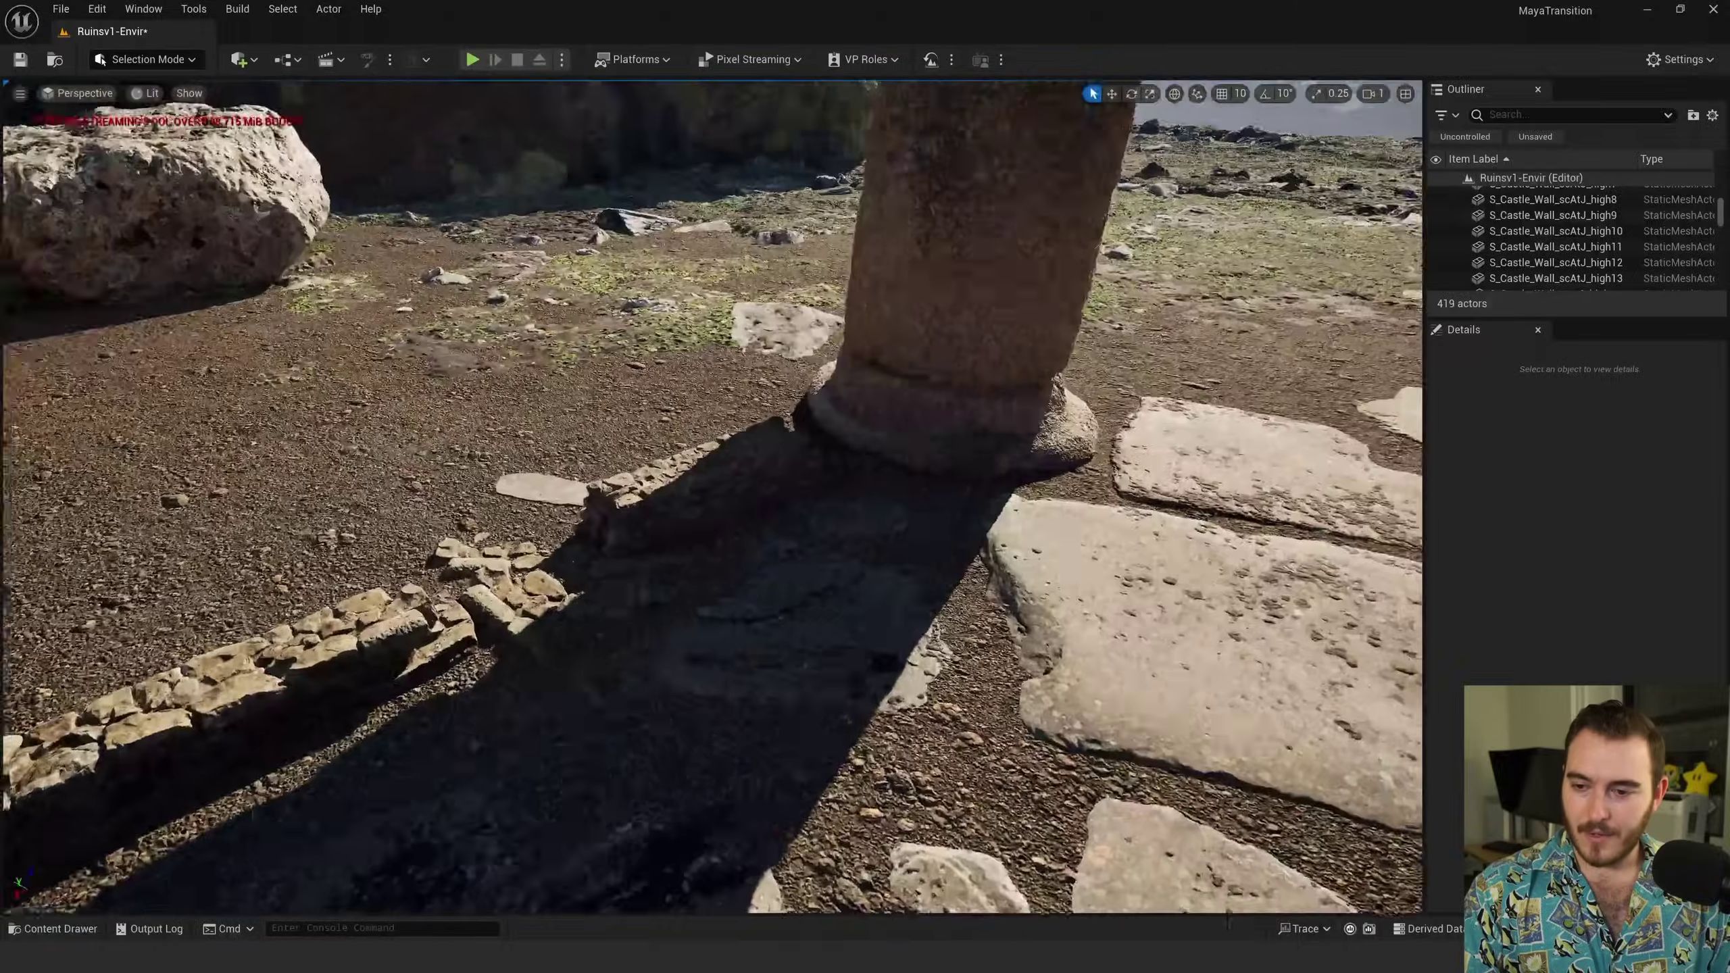
Step: Lift the mossy rock cluster out of the gap between the low castle wall segments and undo the move
right_click_drag(712, 496, 436, 487)
right_click_drag(763, 617, 600, 579)
left_click(763, 617)
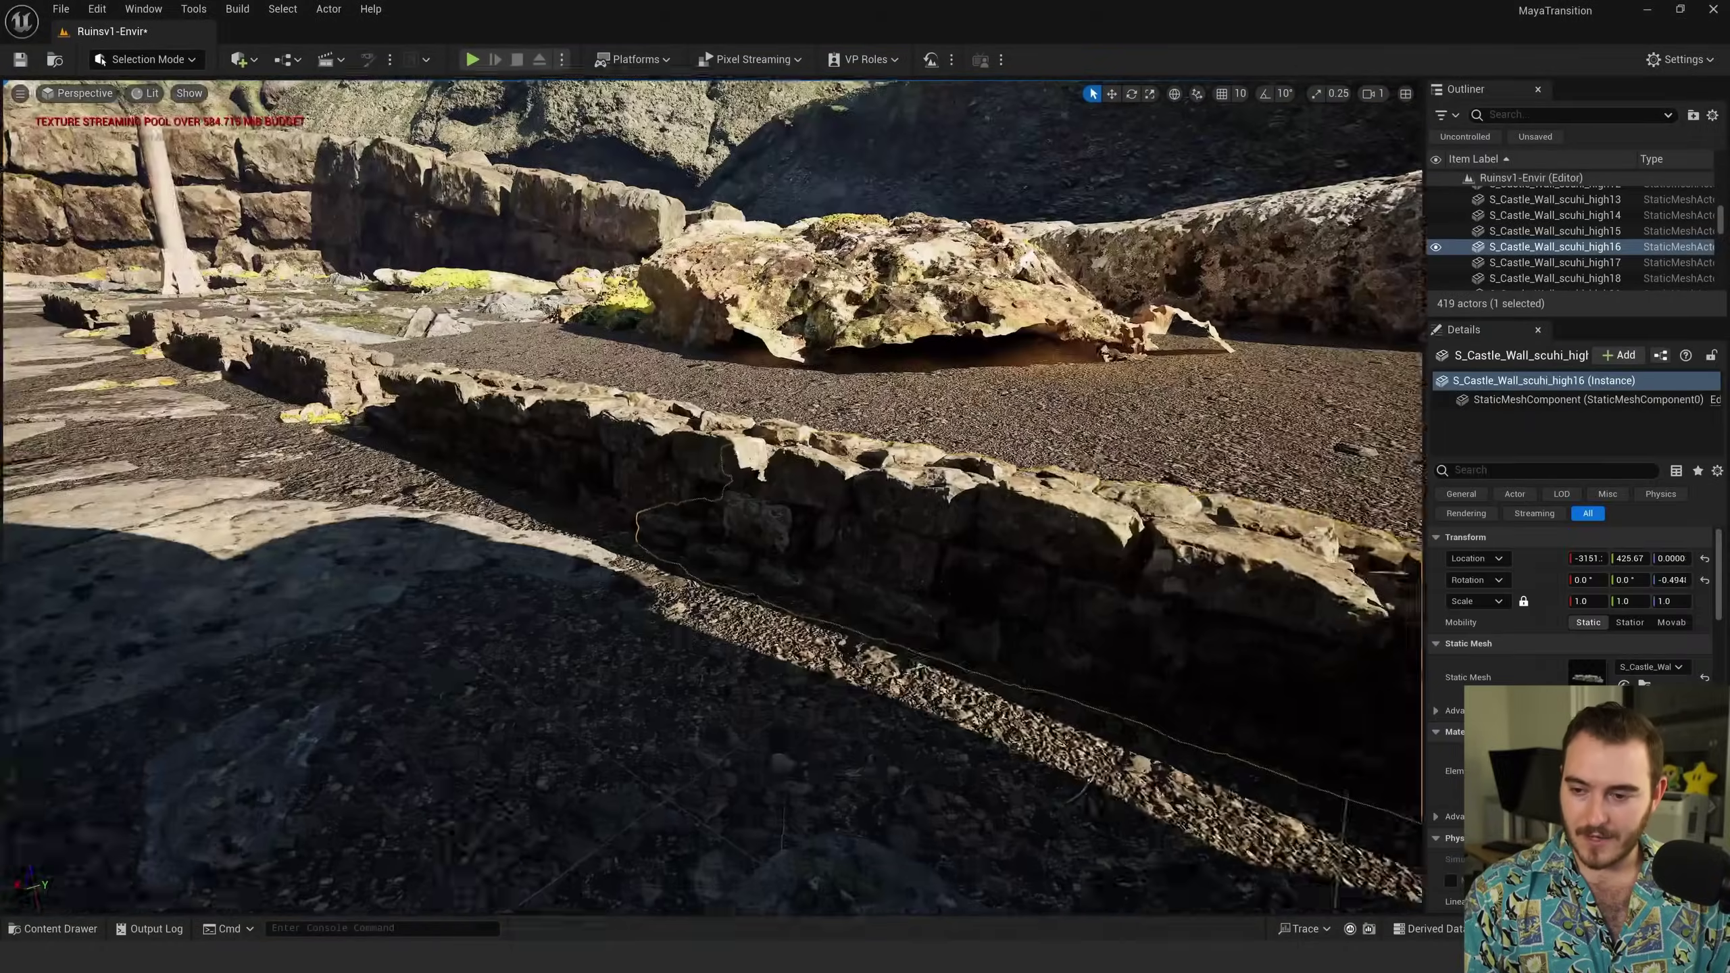
right_click_drag(763, 617, 886, 614)
left_click(763, 618)
key("w")
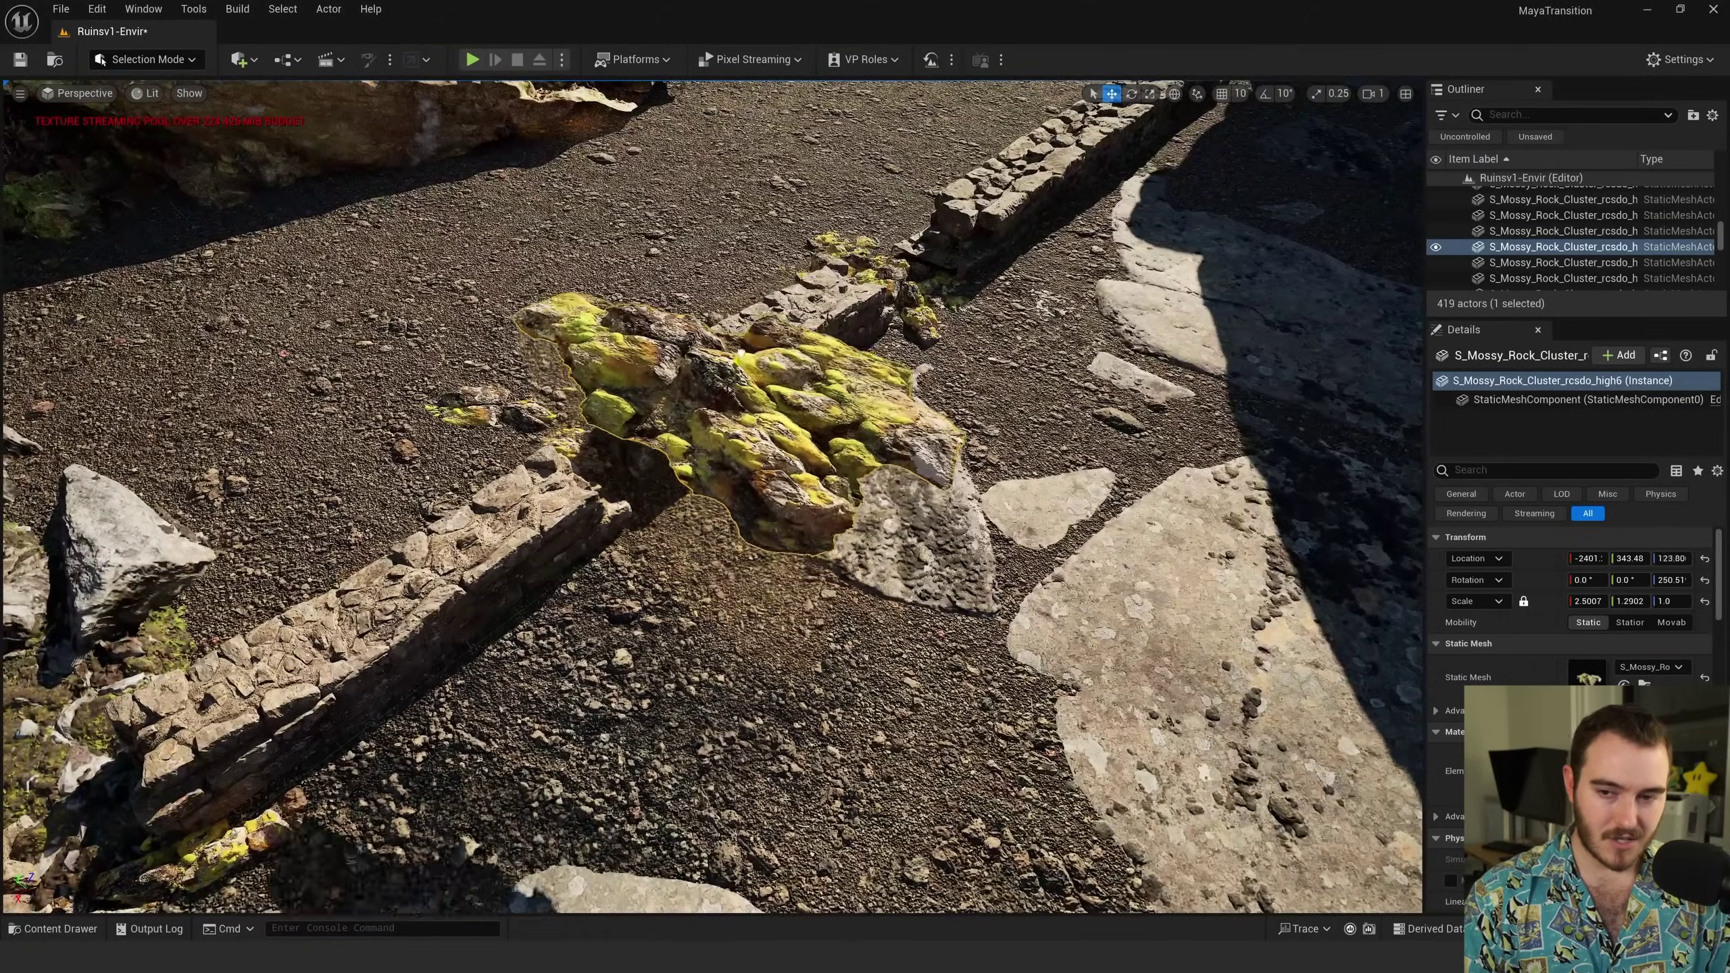
key("ctrl+z")
key("q")
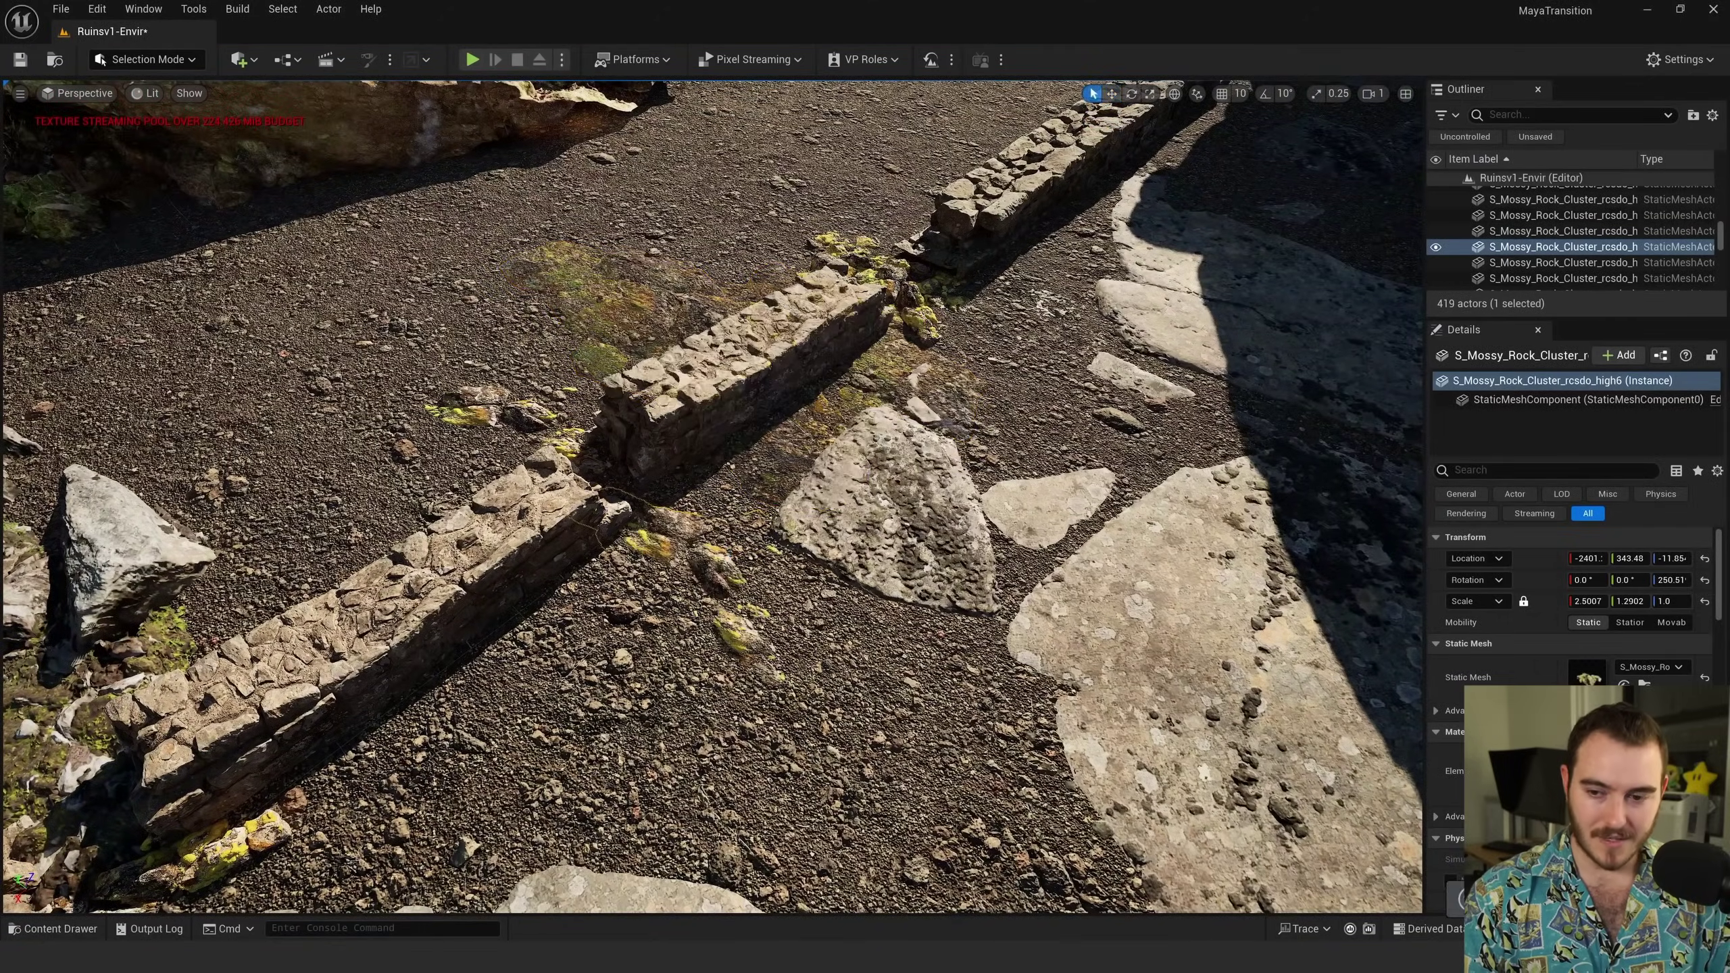
key("Escape")
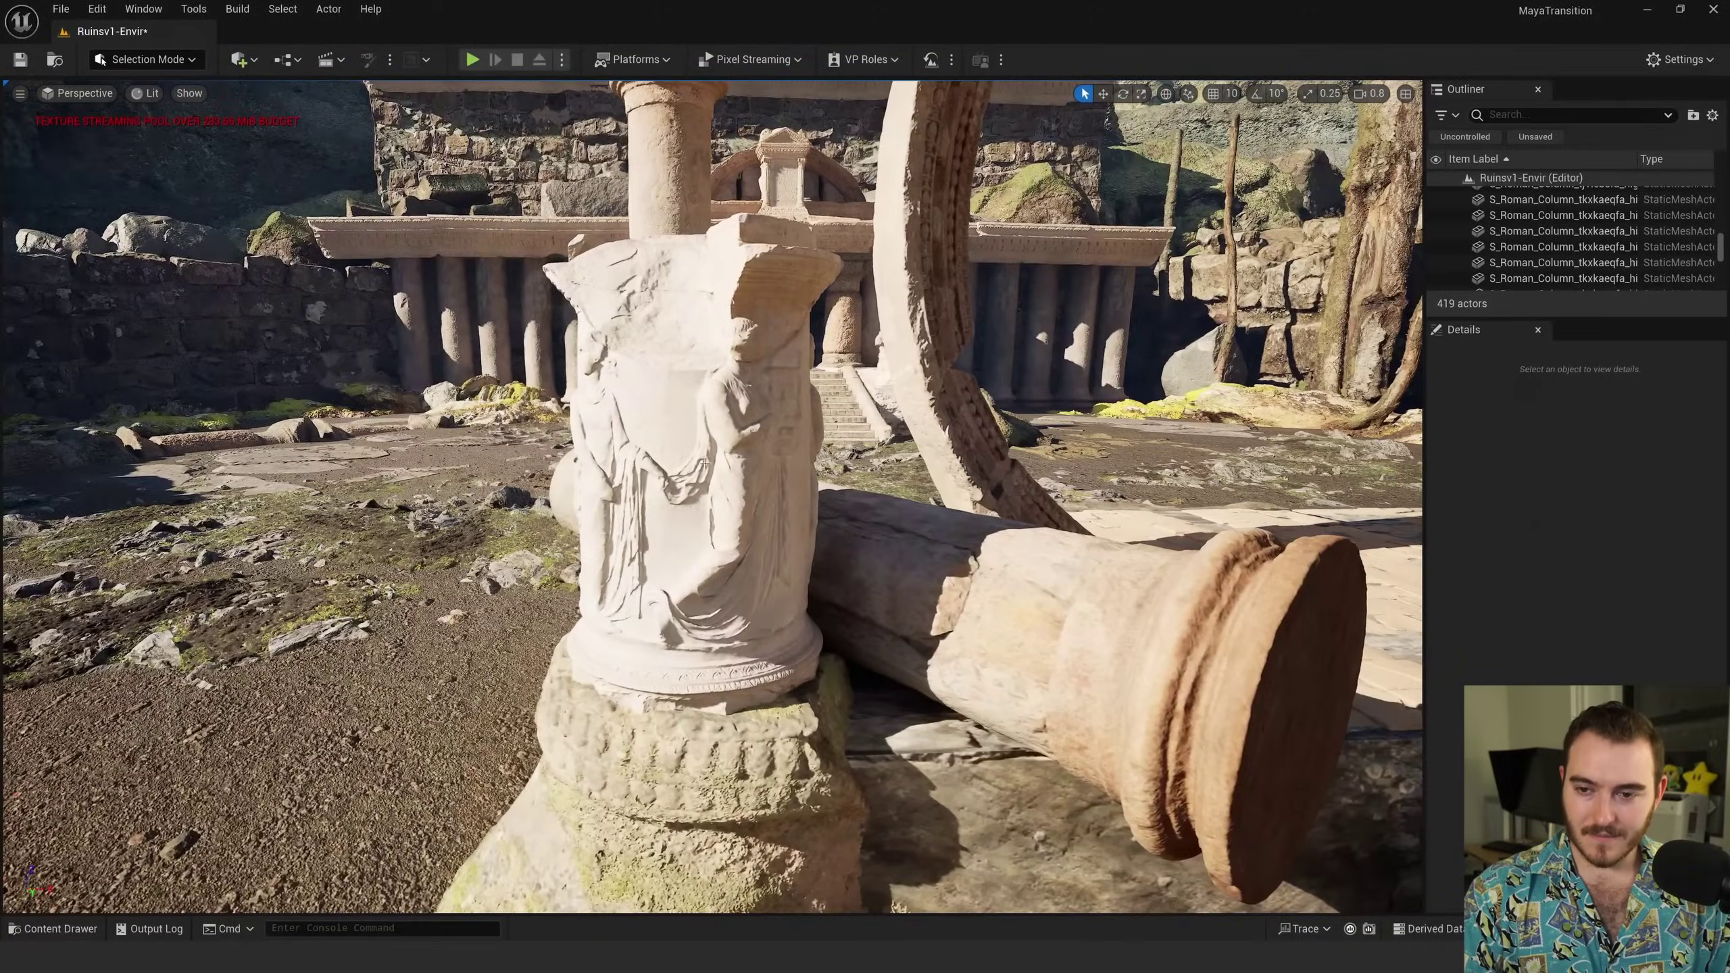
Step: Inspect the ornate marble plinths standing on both sides of the circular arch
left_click(703, 463)
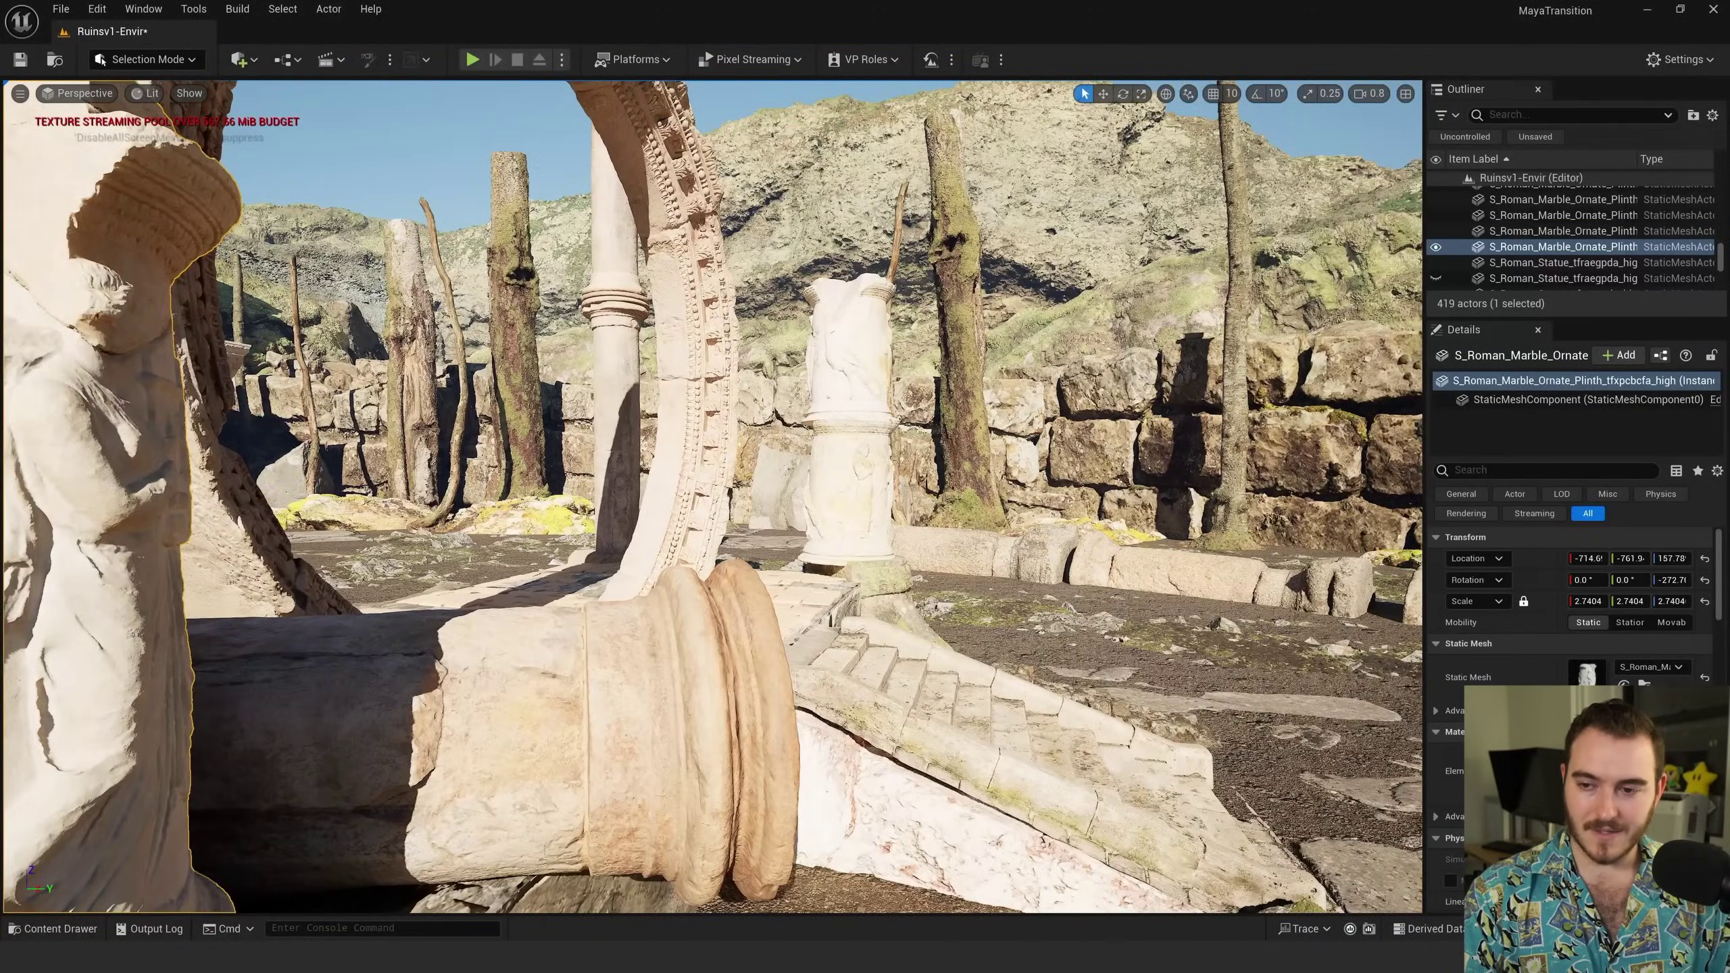
left_click(857, 457)
key("f")
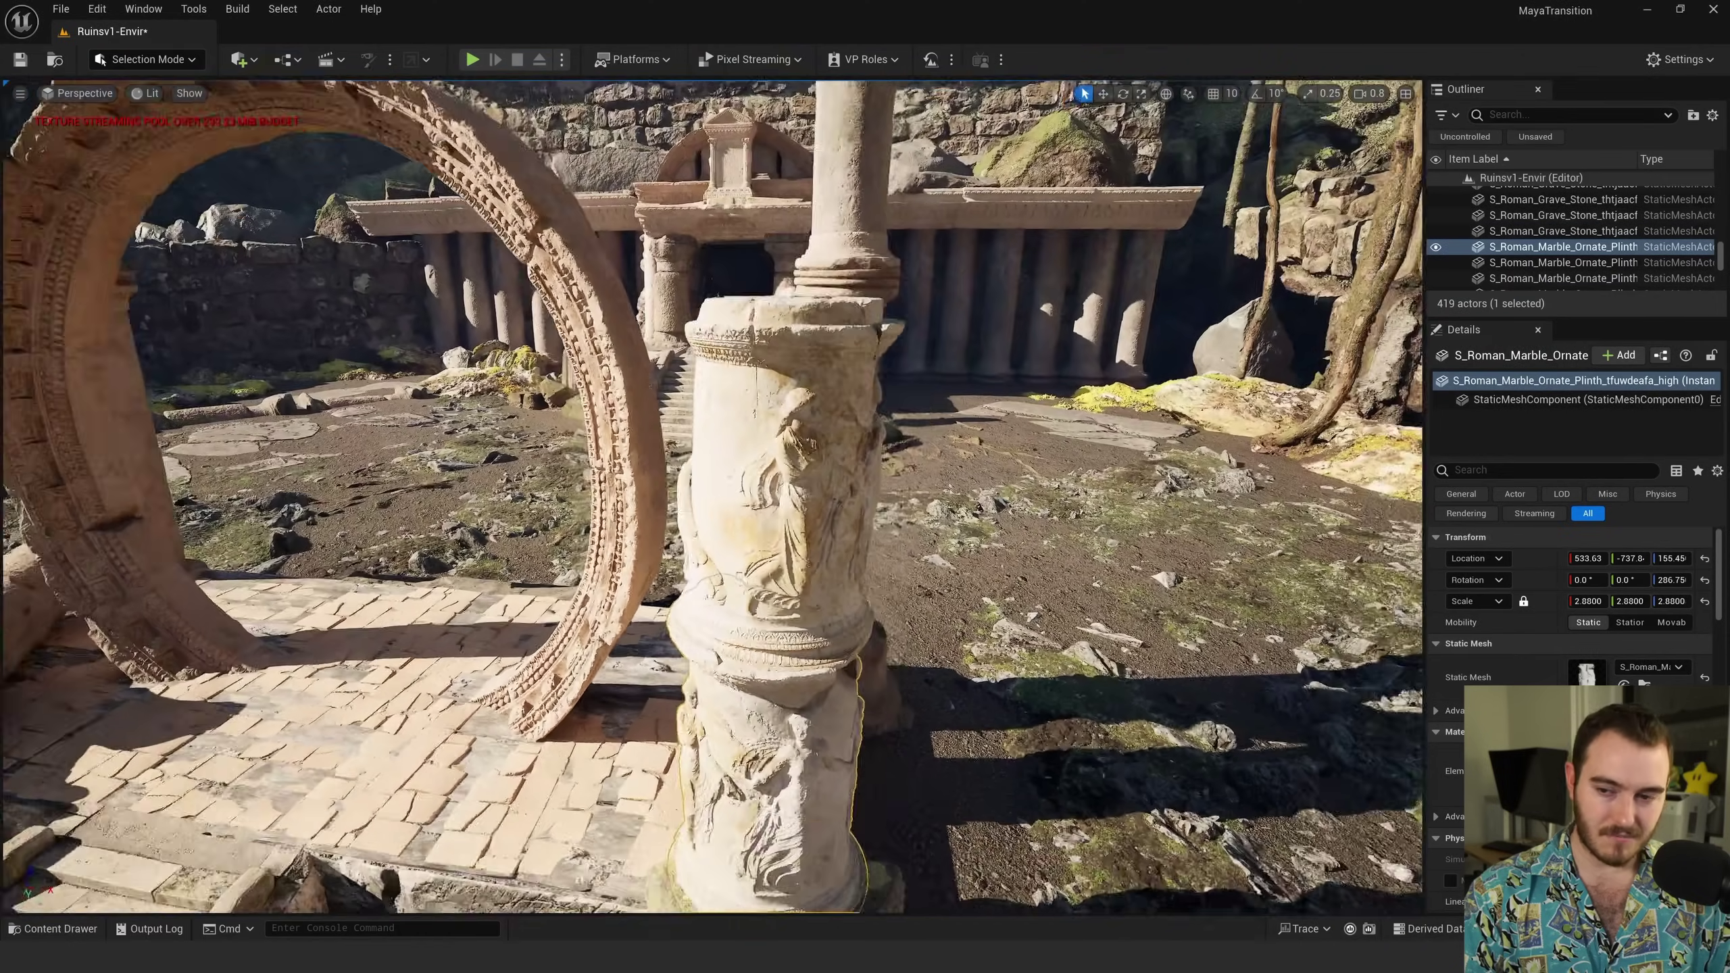
key("Escape")
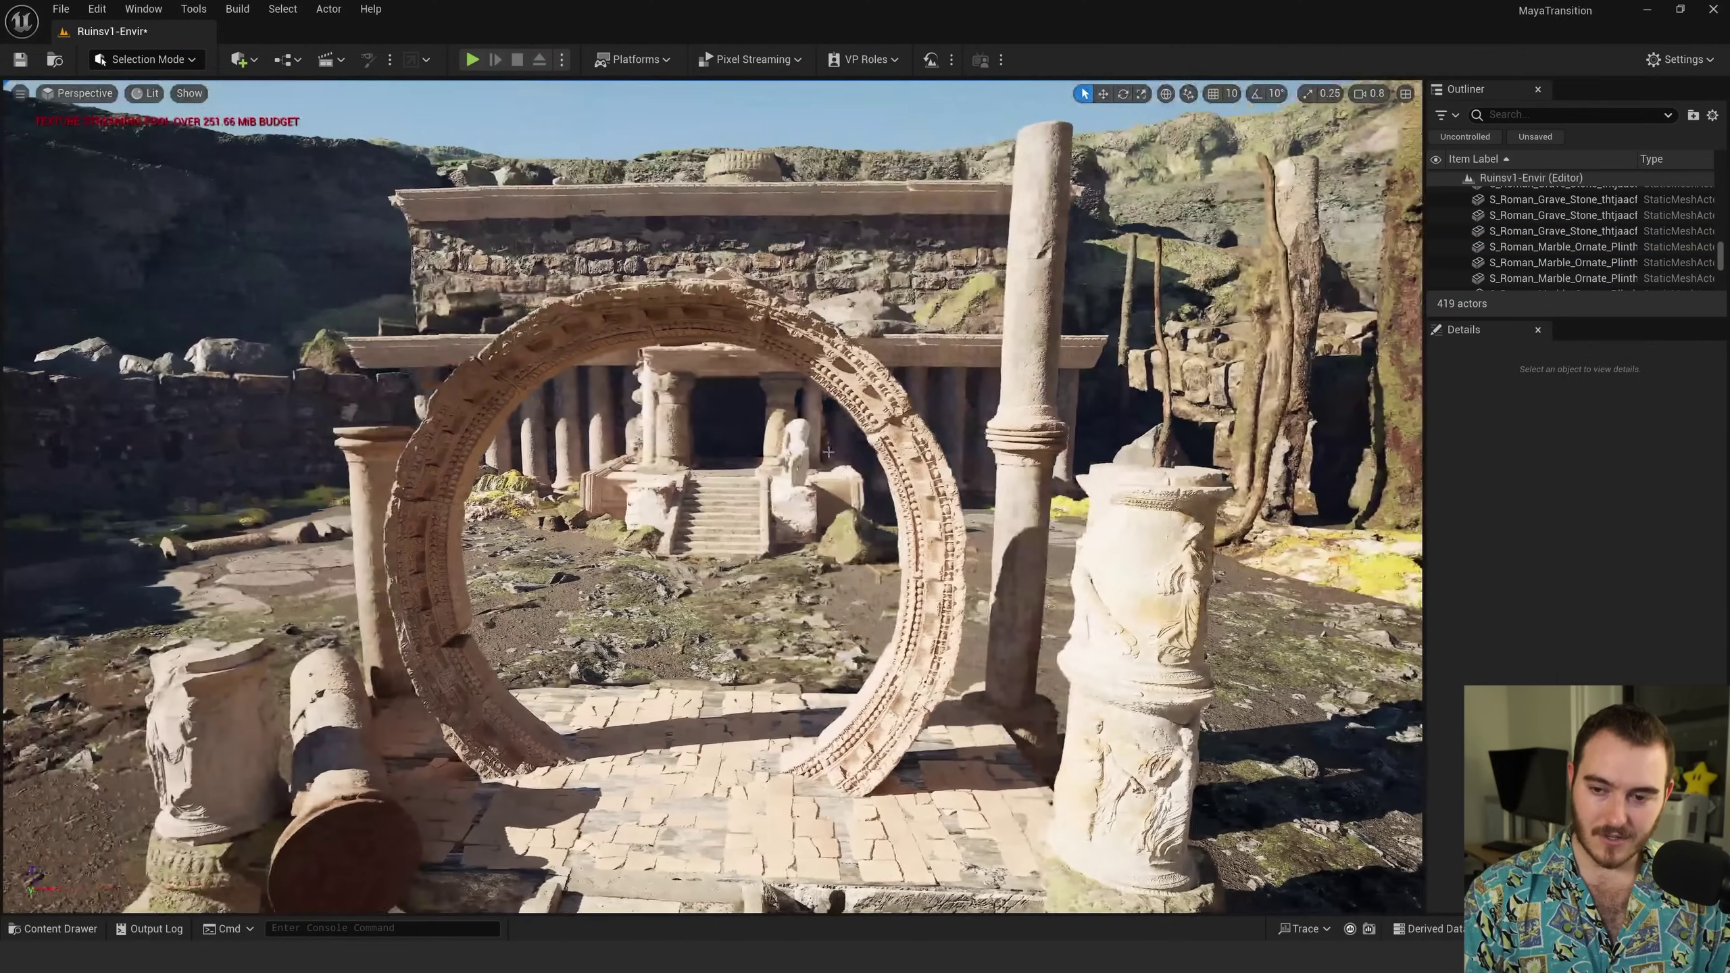
Step: Try to move one half of the circular Roman arch sideways and undo the move
left_click(617, 335)
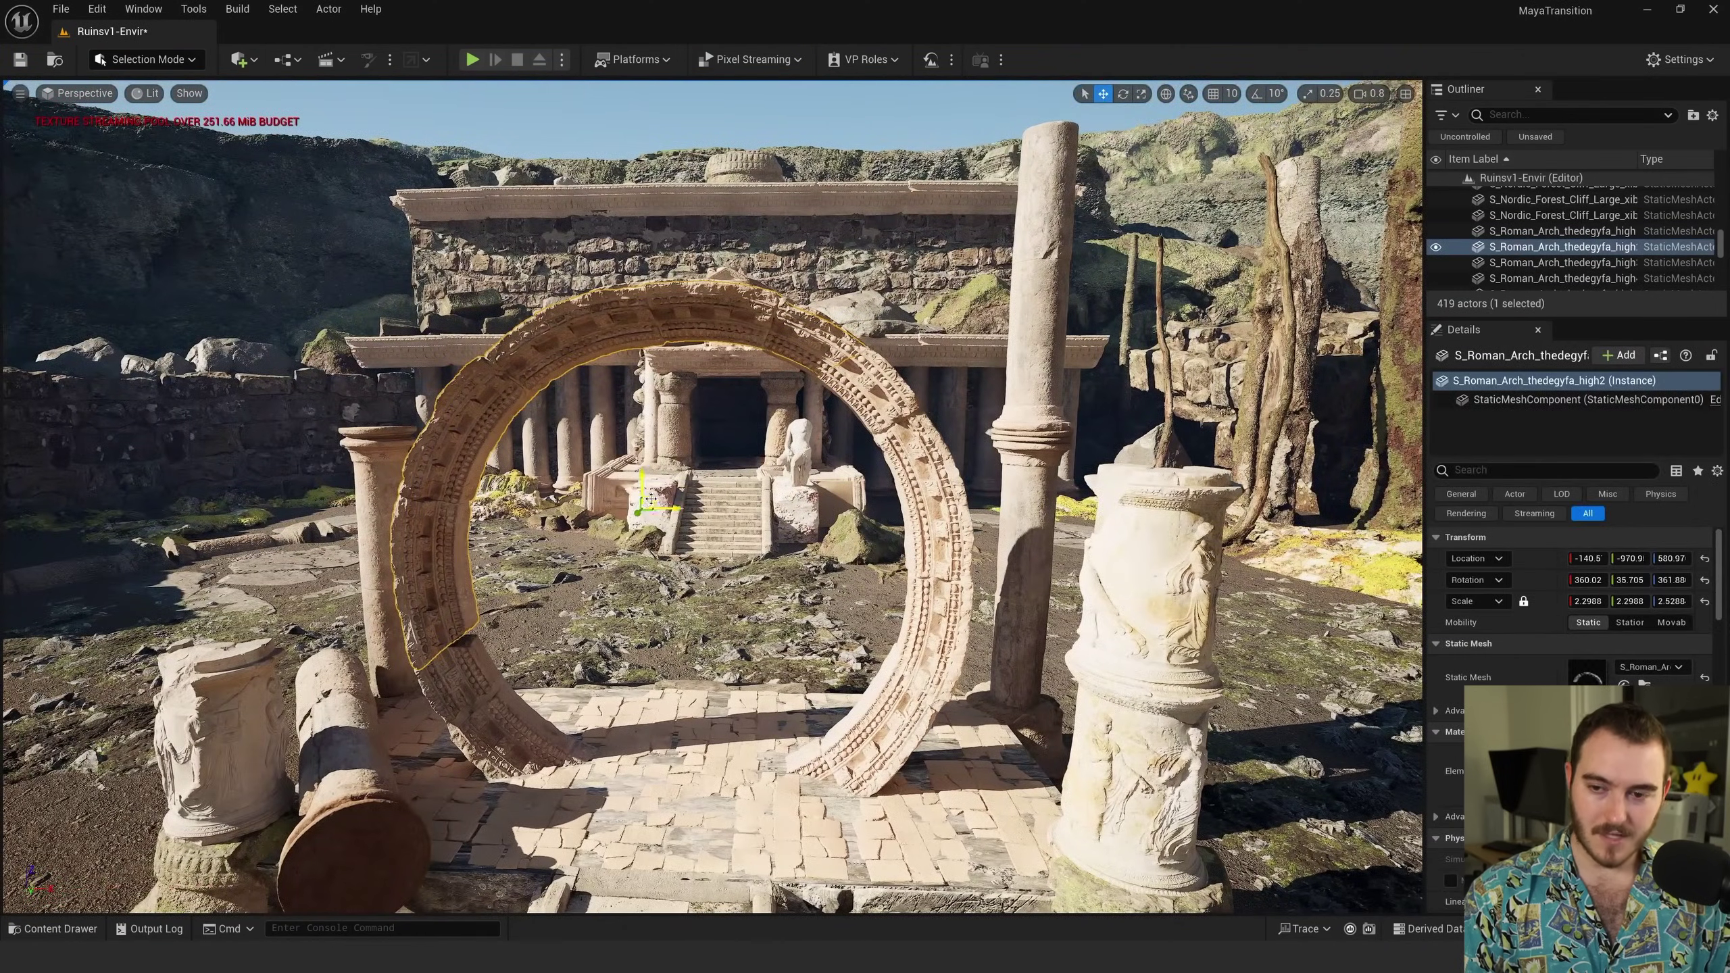
left_click_drag(579, 458, 430, 480)
key("ctrl+z")
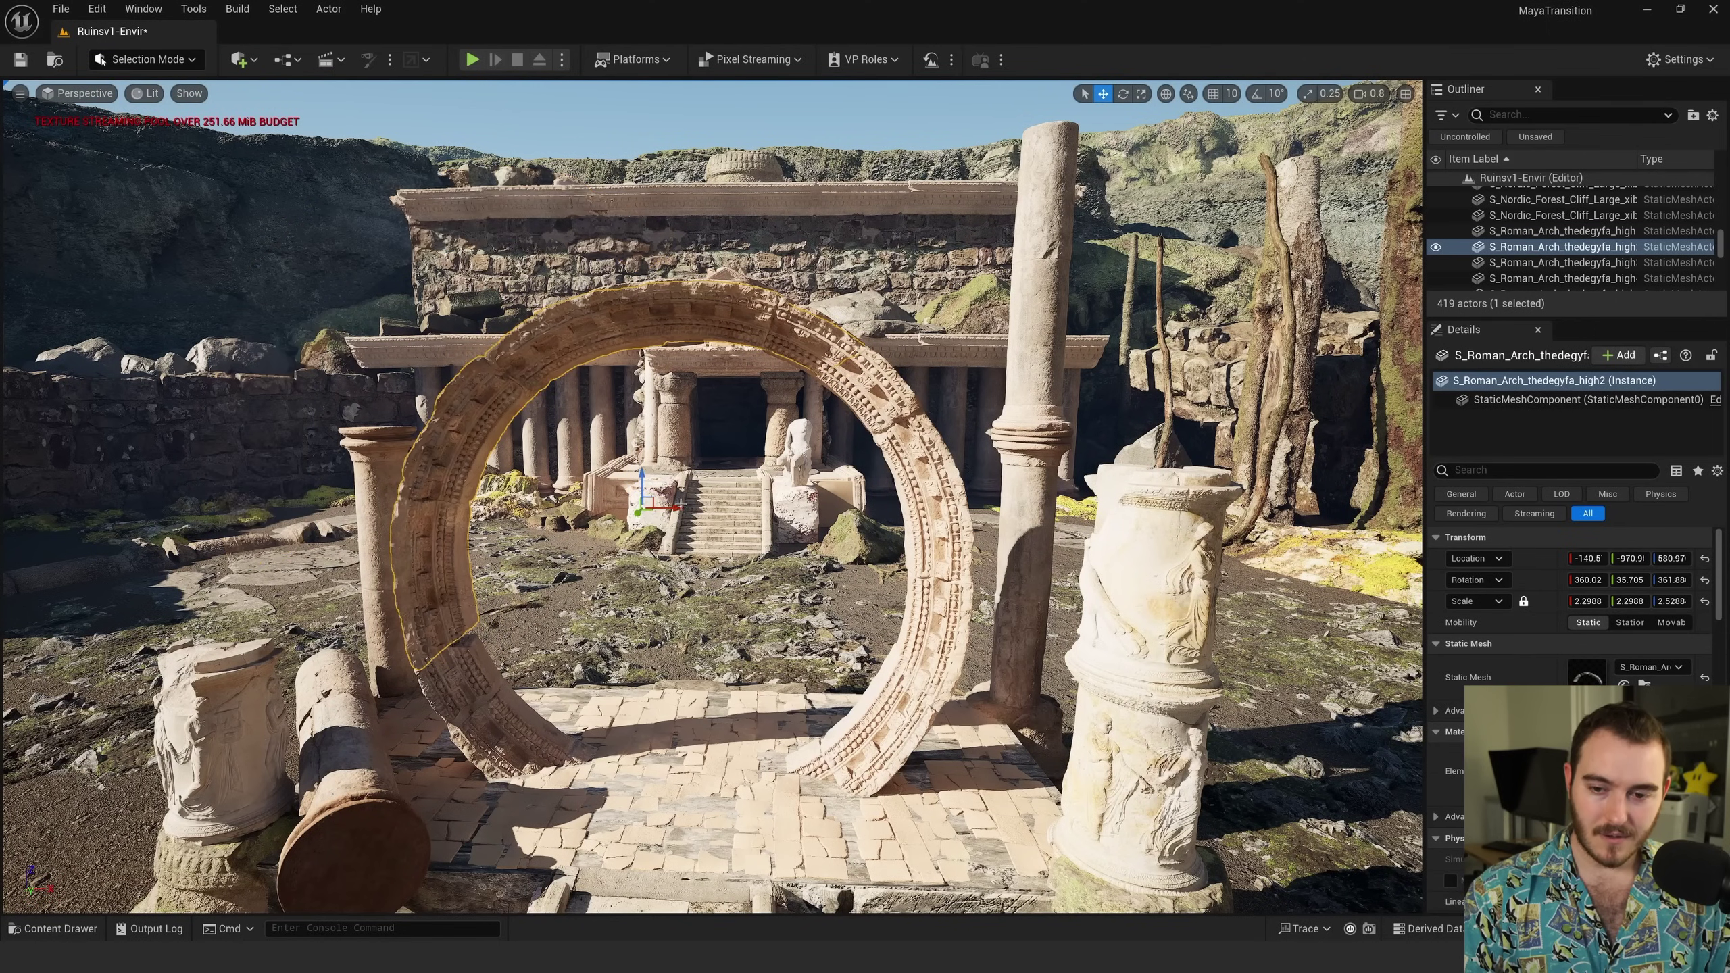
key("q")
key("Escape")
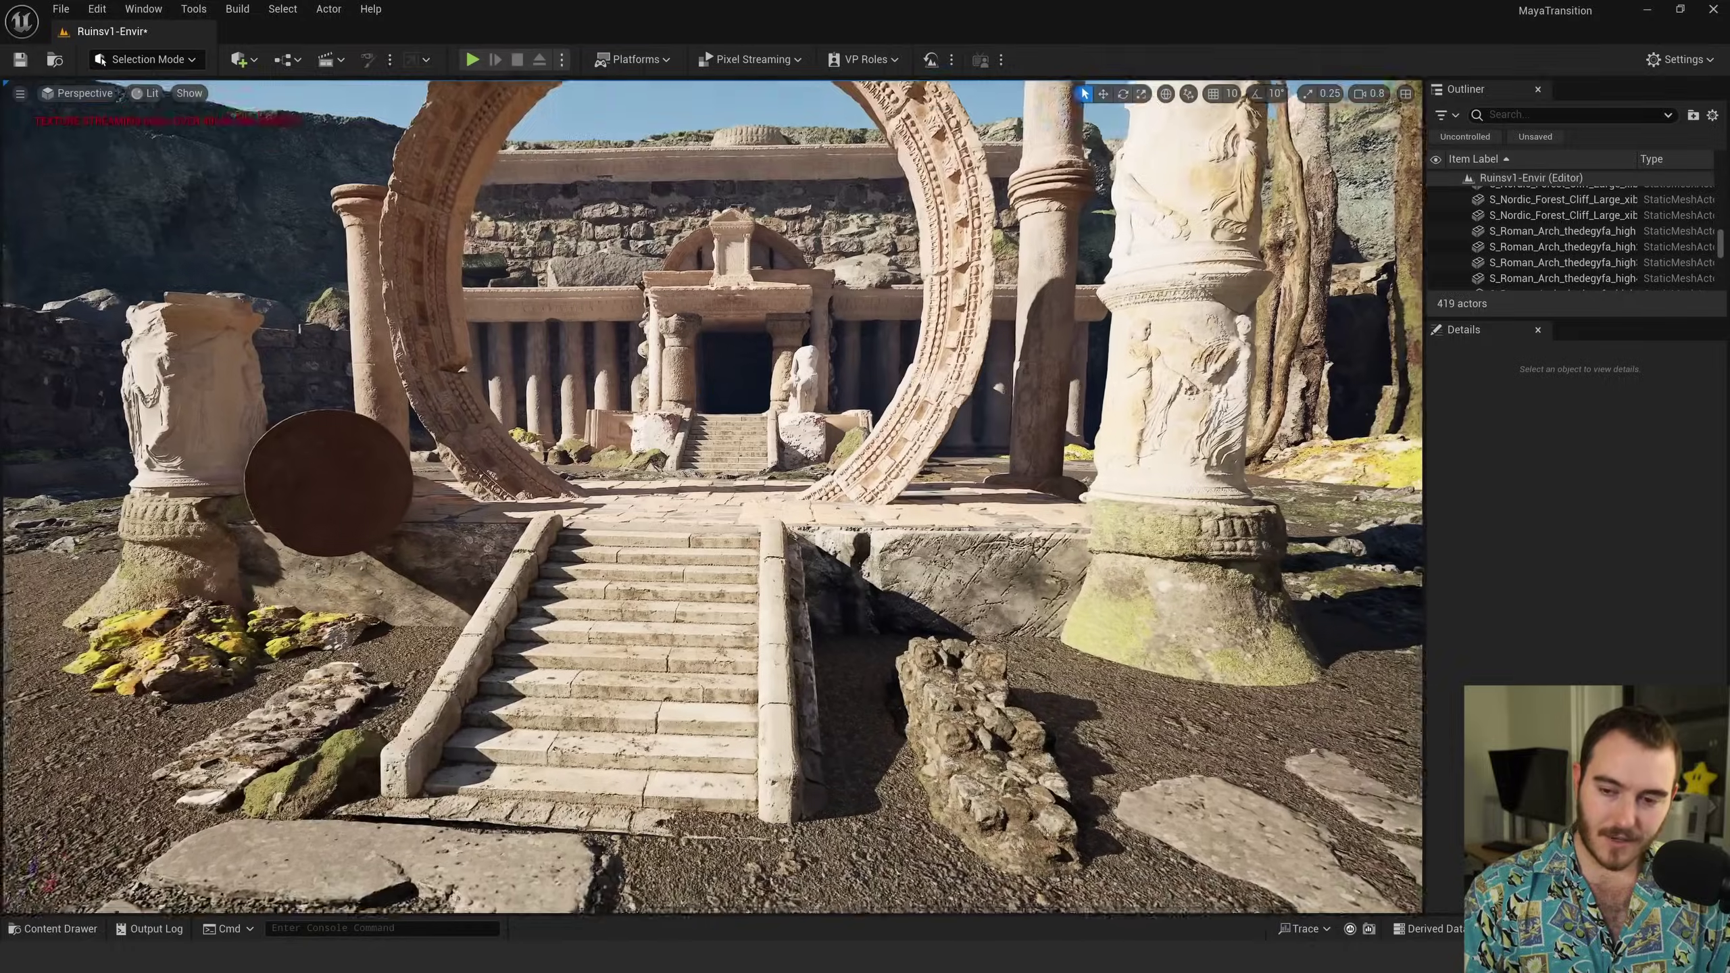
Step: Review the stone stairs, circular arch platform and stone paths across the courtyard
right_click_drag(712, 496, 656, 466)
key("s")
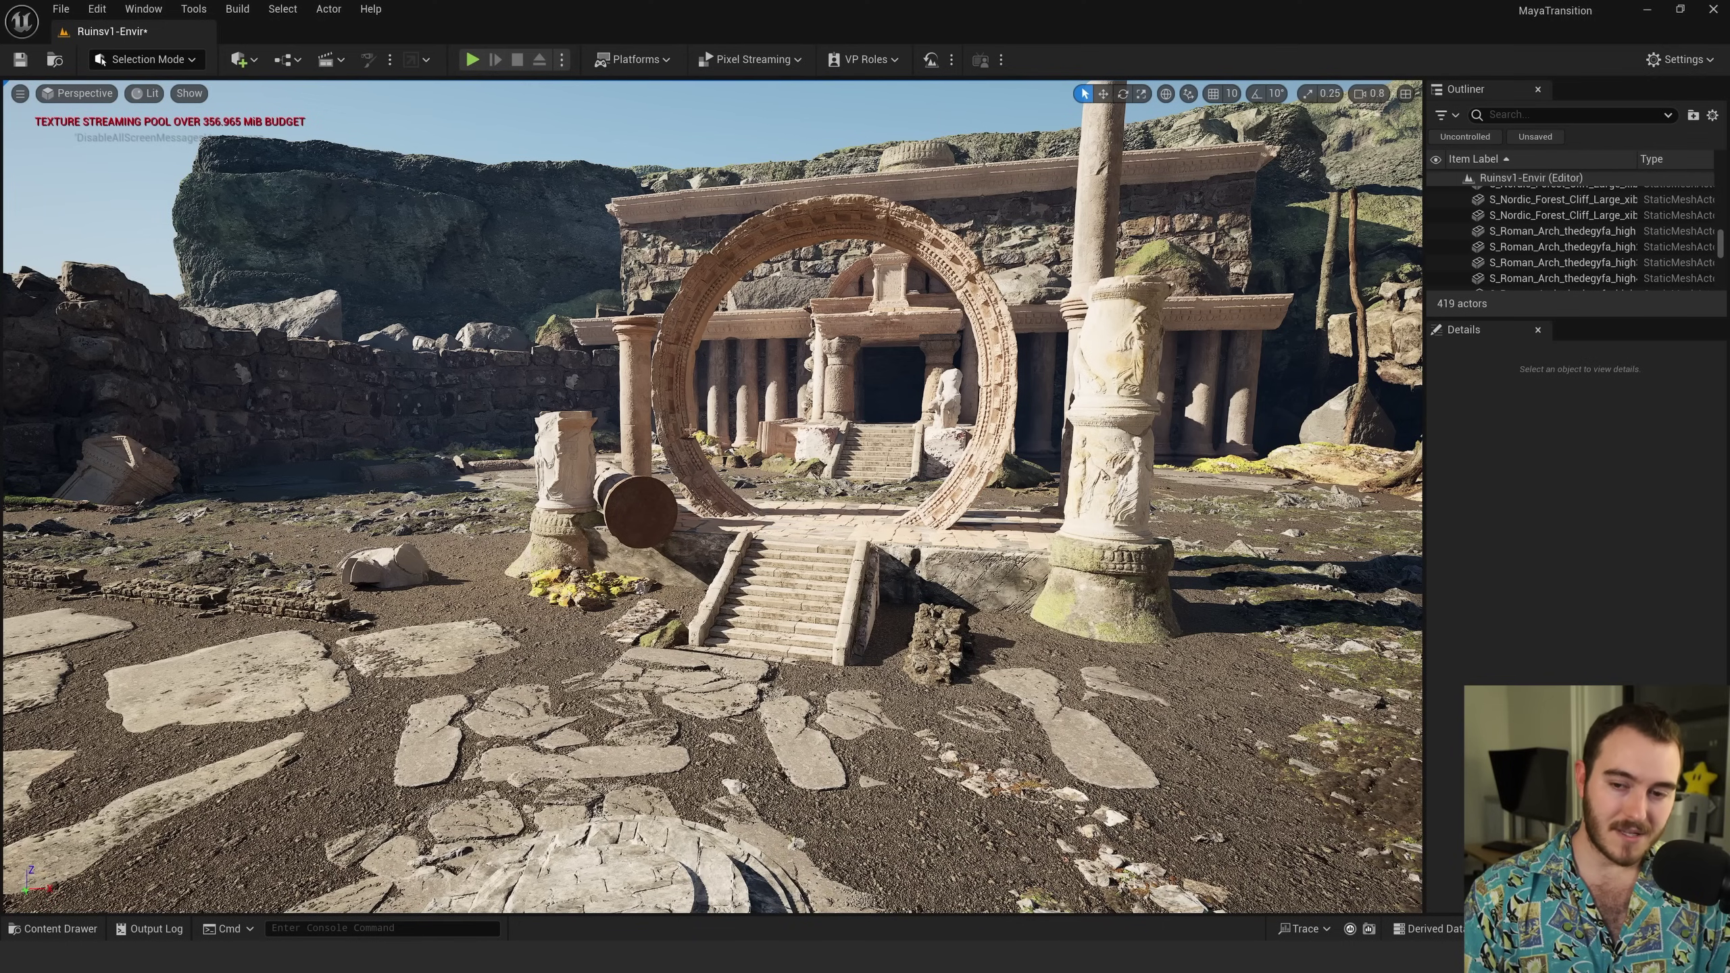
left_click(570, 465)
right_click_drag(749, 509, 681, 614)
left_click(750, 509)
right_click_drag(749, 509, 491, 464)
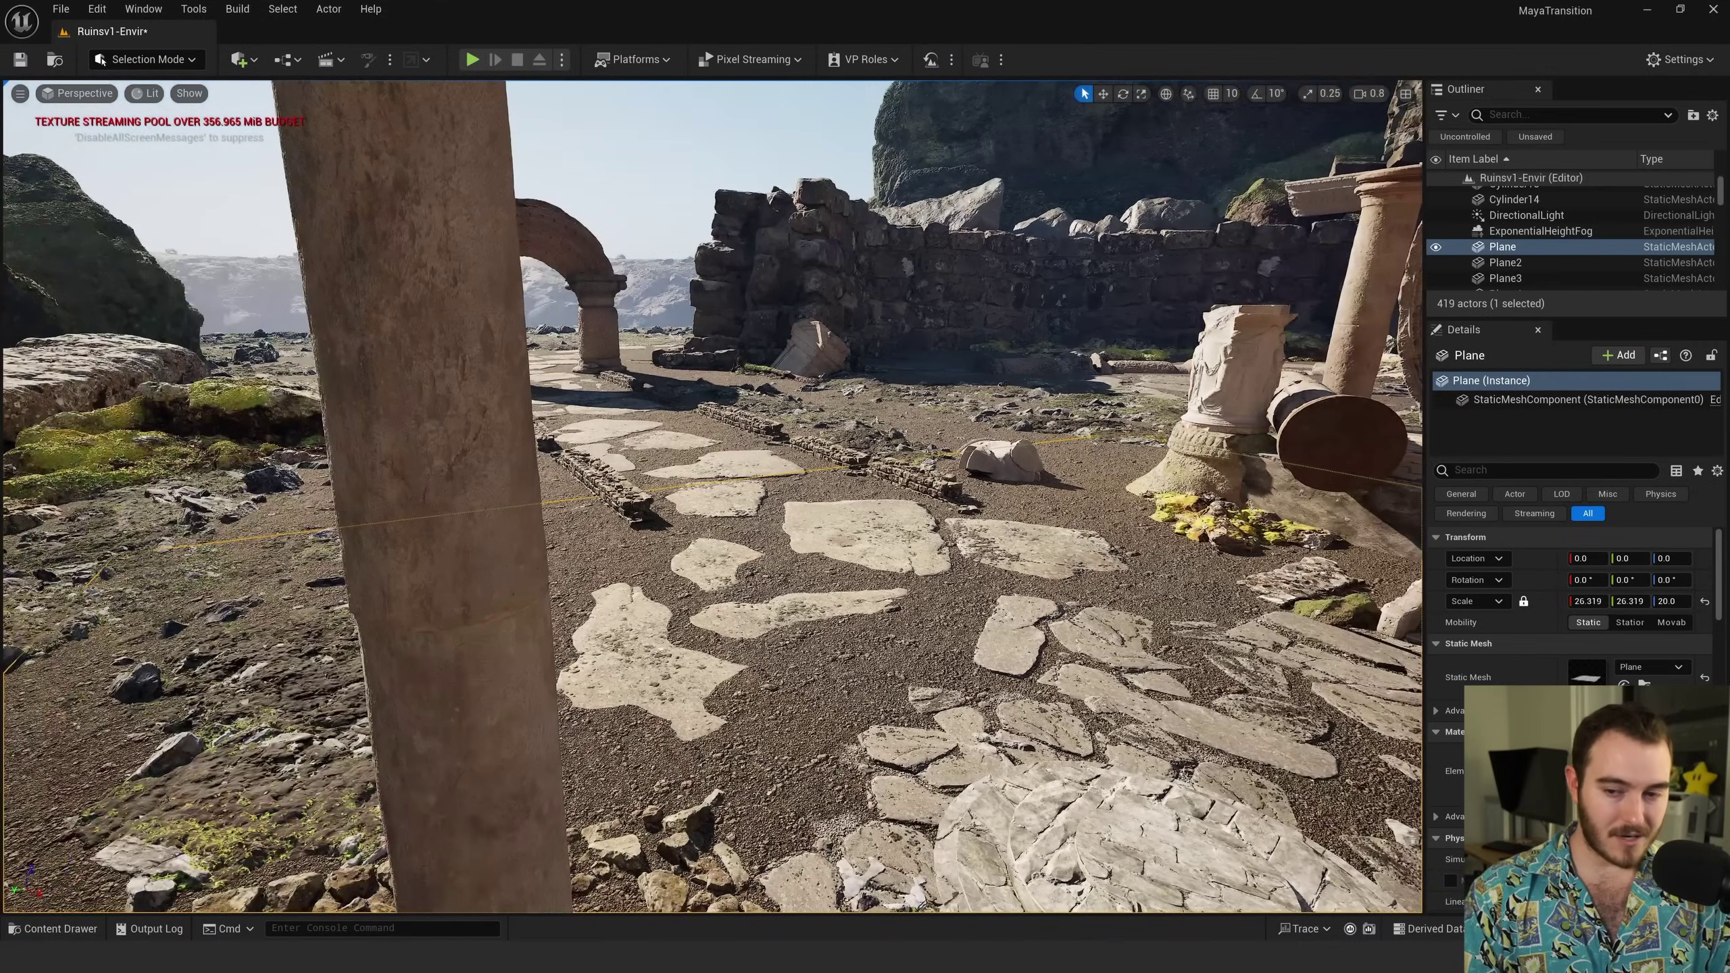
key("Escape")
right_click_drag(712, 497, 1383, 402)
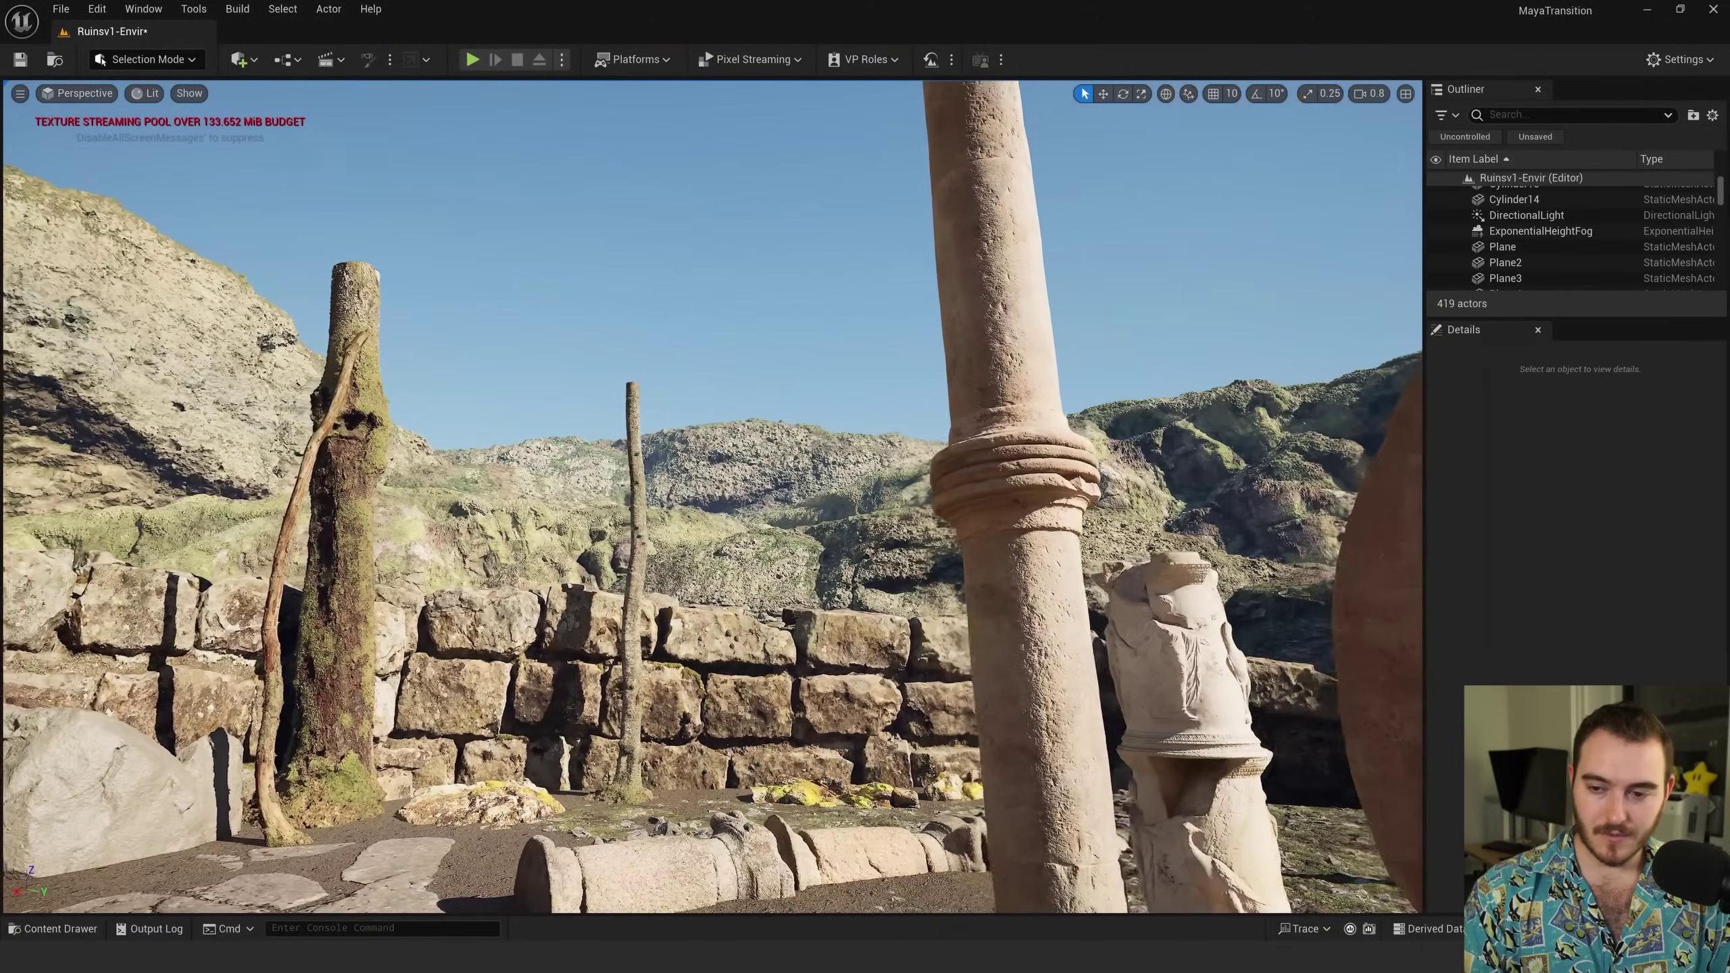
Step: Focus on the huge mossy forest cliff behind the ruins and examine the background cliffs from a distance
left_click(733, 514)
key("f")
key("s")
right_click_drag(732, 515, 279, 791)
scroll(477, 545, "up", 2)
key("e")
scroll(367, 510, "up", 3)
key("s")
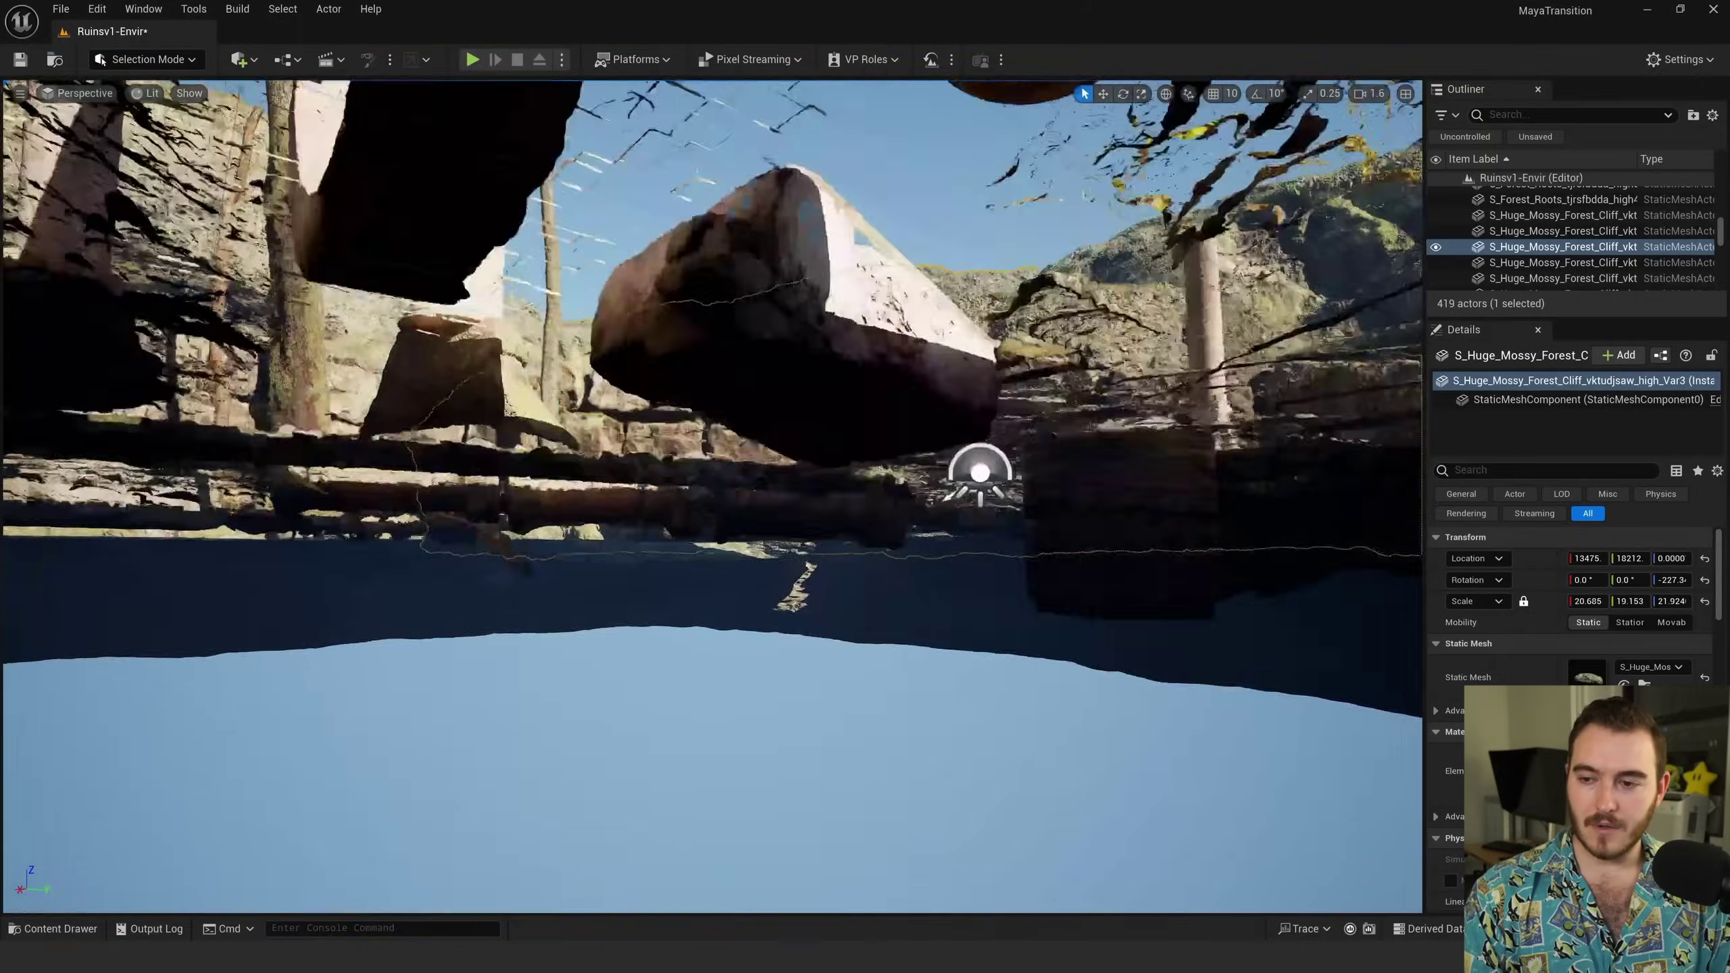
key("e")
scroll(783, 484, "down", 2)
right_click_drag(713, 496, 1239, 463)
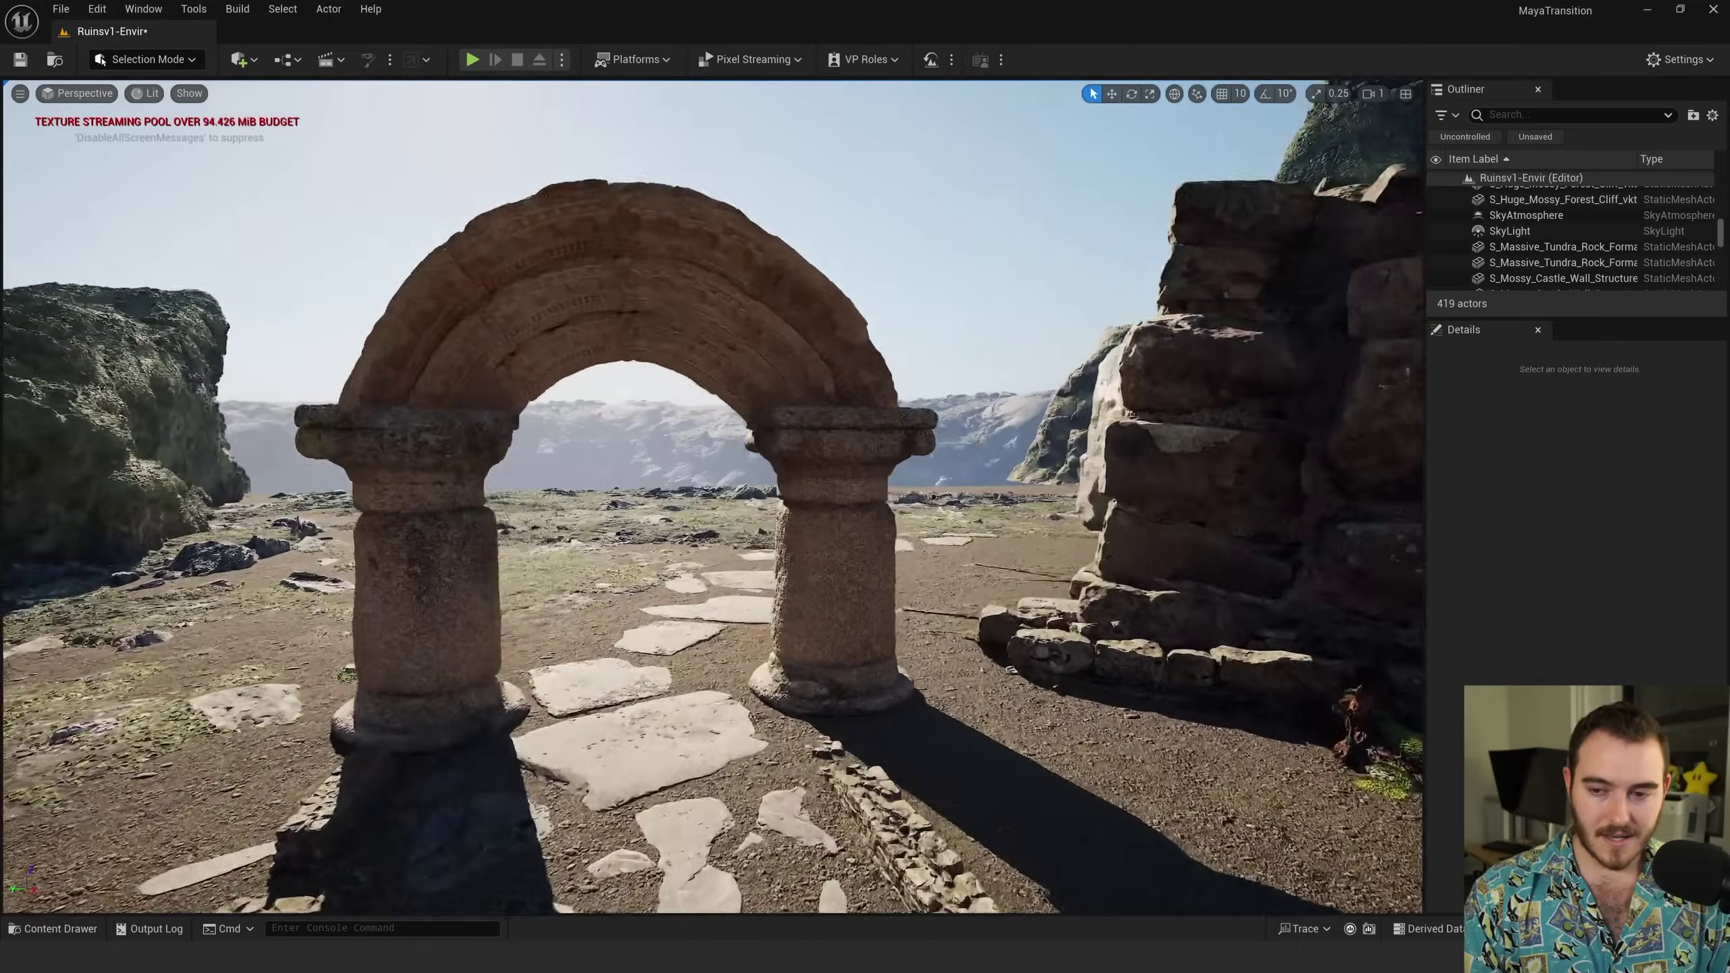
Step: Look through the entrance arch at the distant cliffs and survey the whole ruins courtyard
key("w")
right_click_drag(713, 496, 711, 513)
key("e")
key("w")
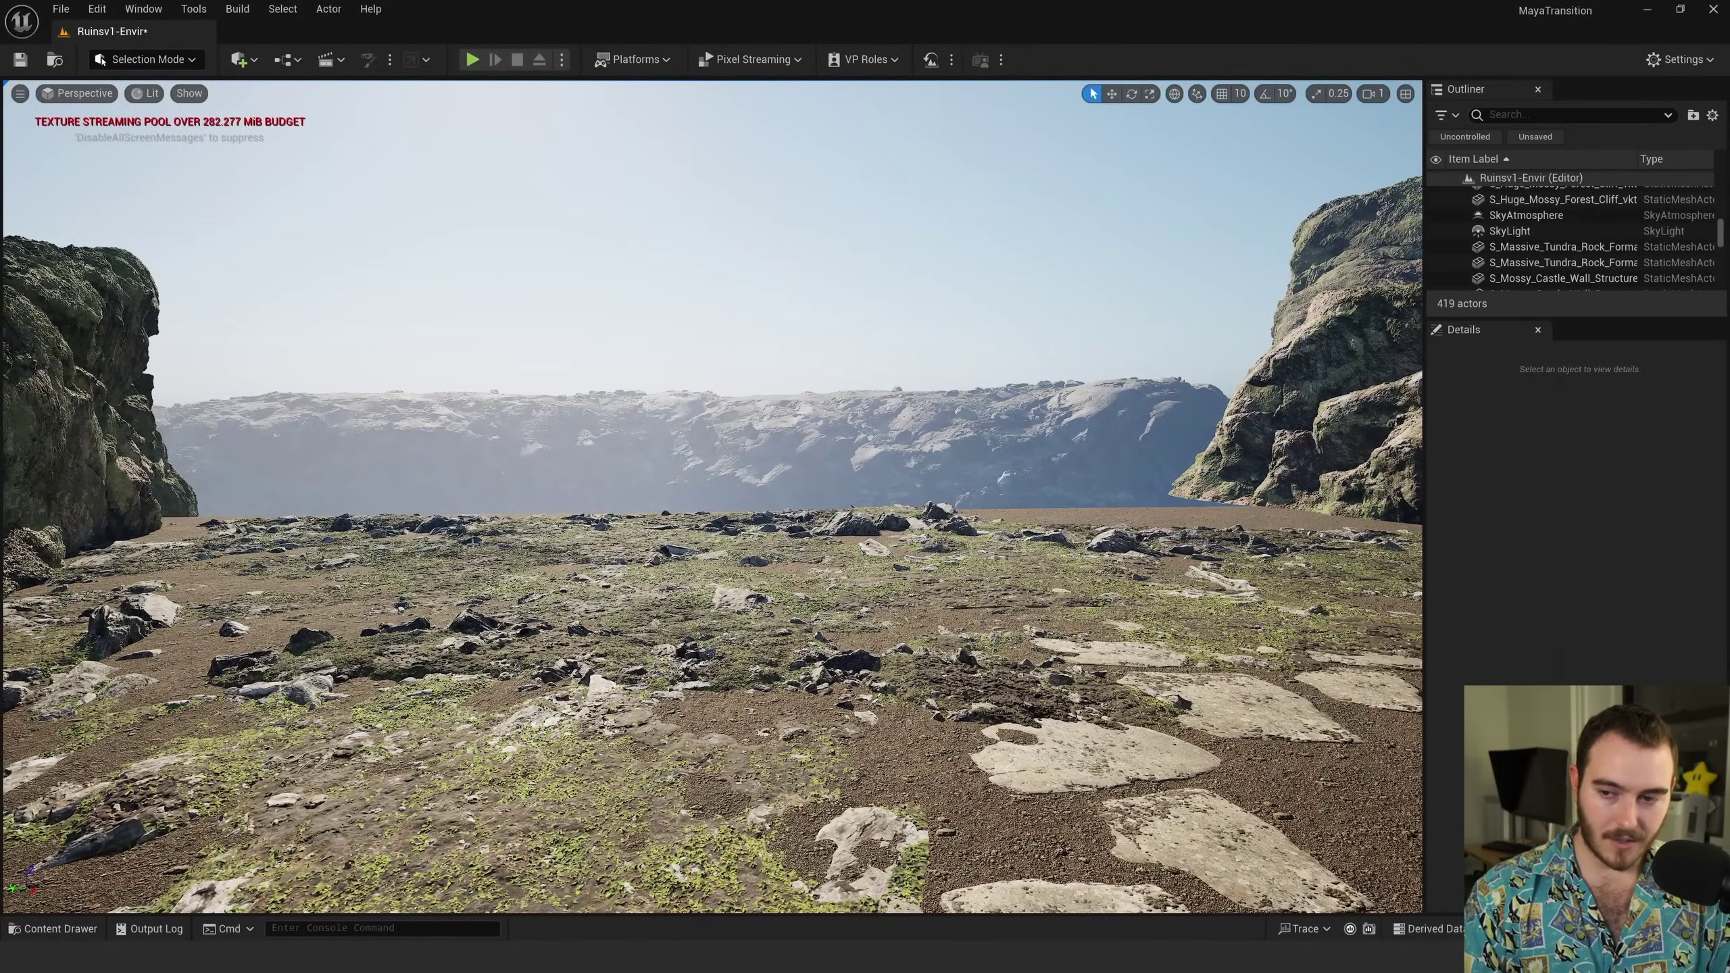
mouse_move(600, 490)
right_mouse_down()
mouse_move(643, 488)
mouse_move(609, 495)
right_mouse_up()
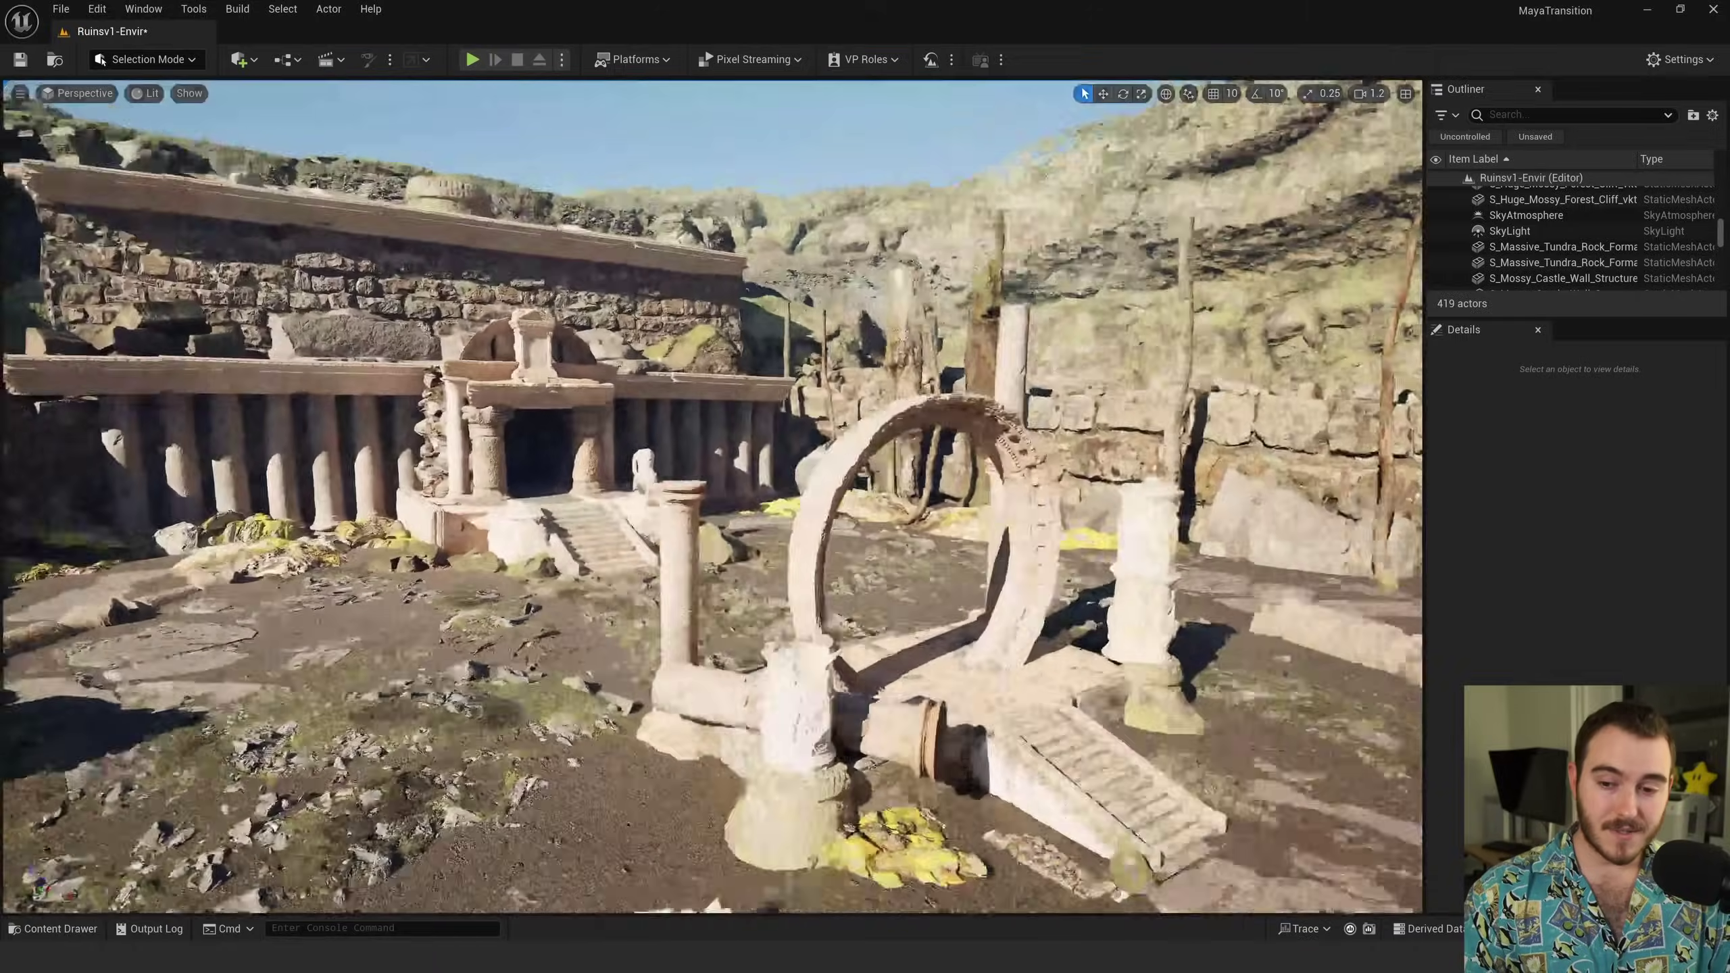
right_click_drag(743, 447, 742, 448)
Step: Open the Ruinsv2-Foliage level from the Levels folder
key("ctrl+space")
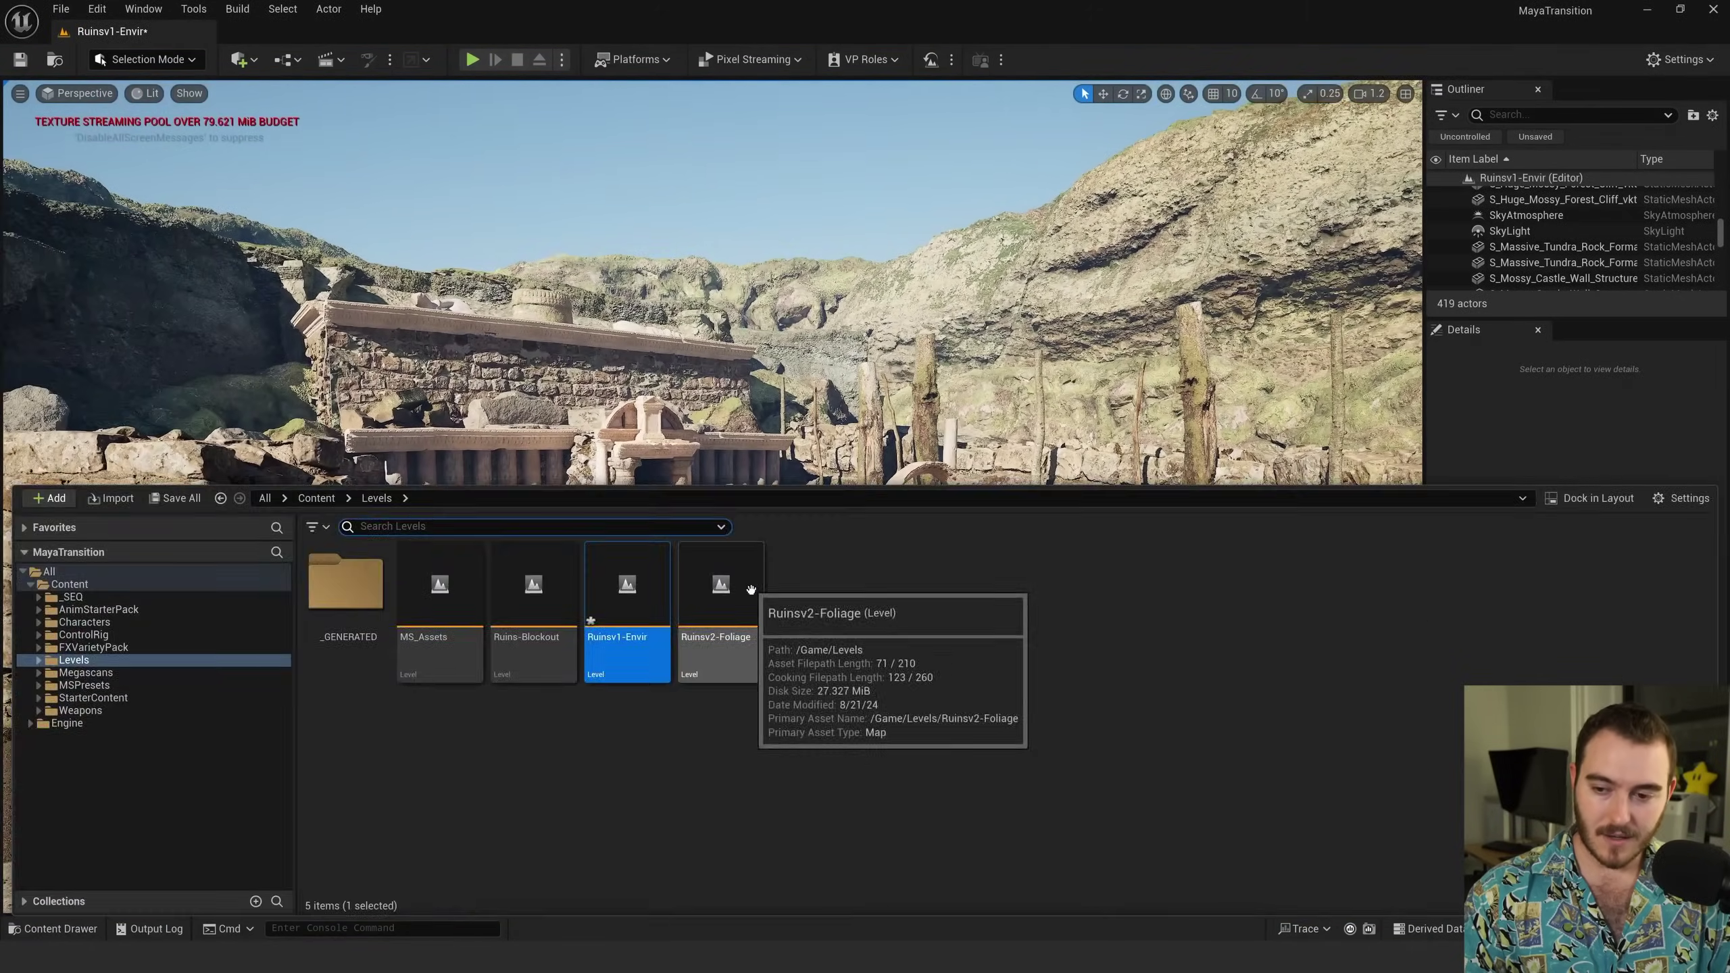
double_click(725, 579)
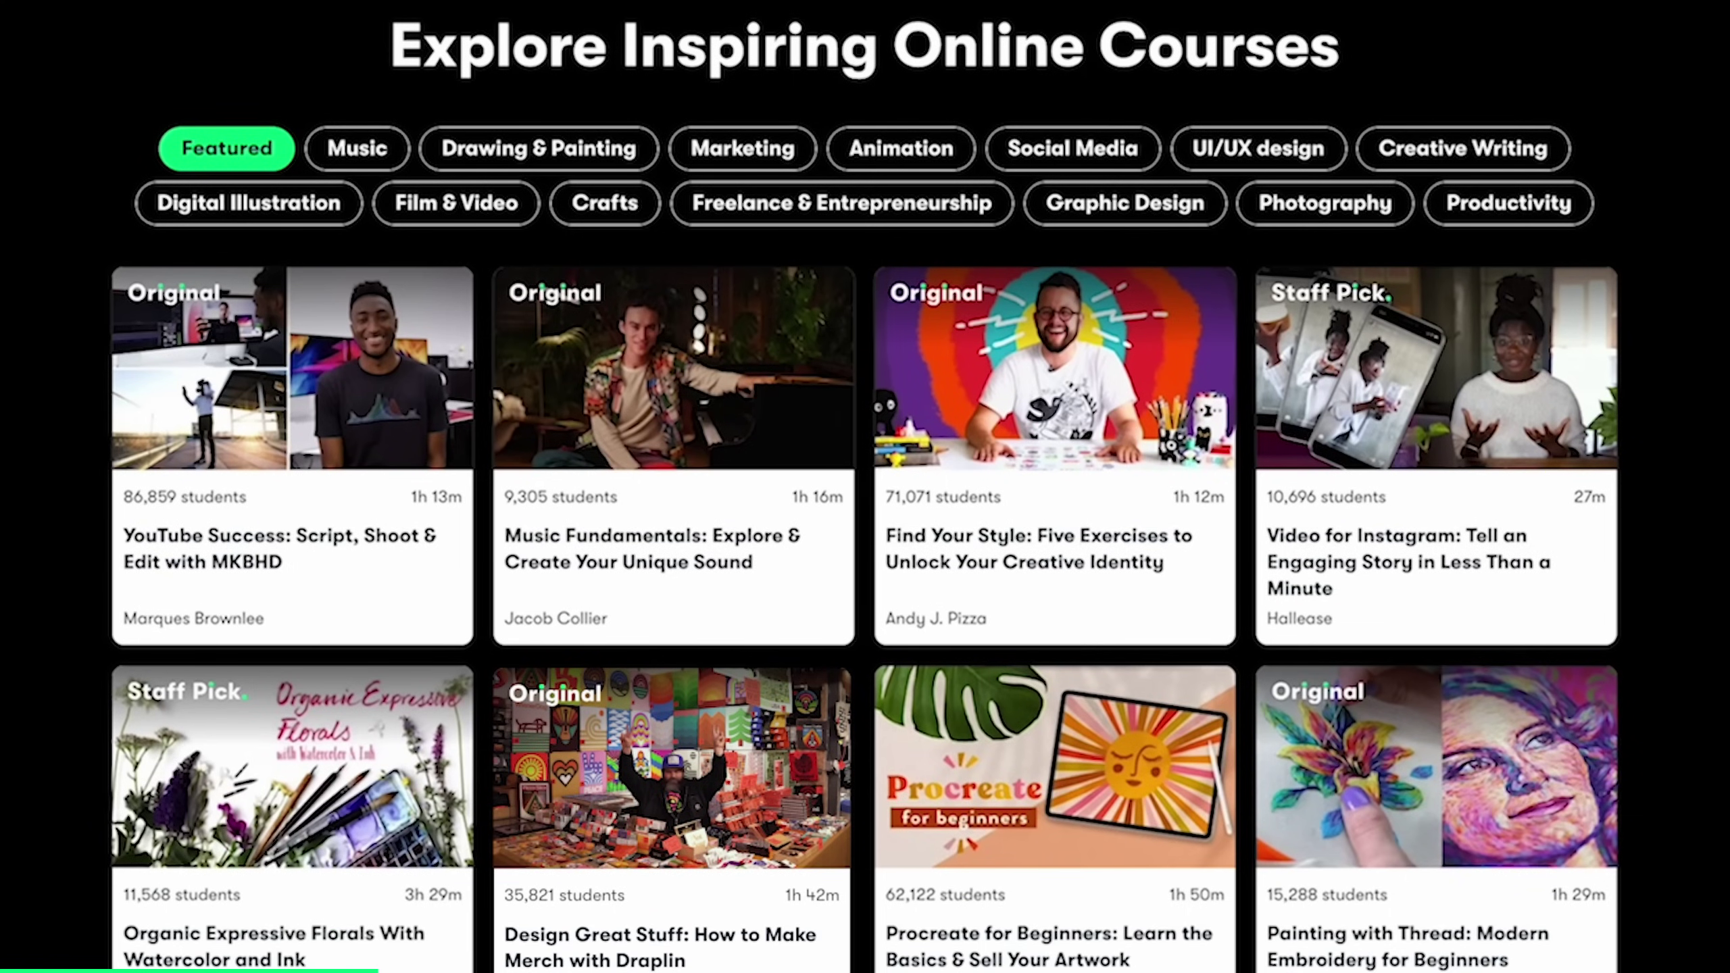
mouse_move(181, 892)
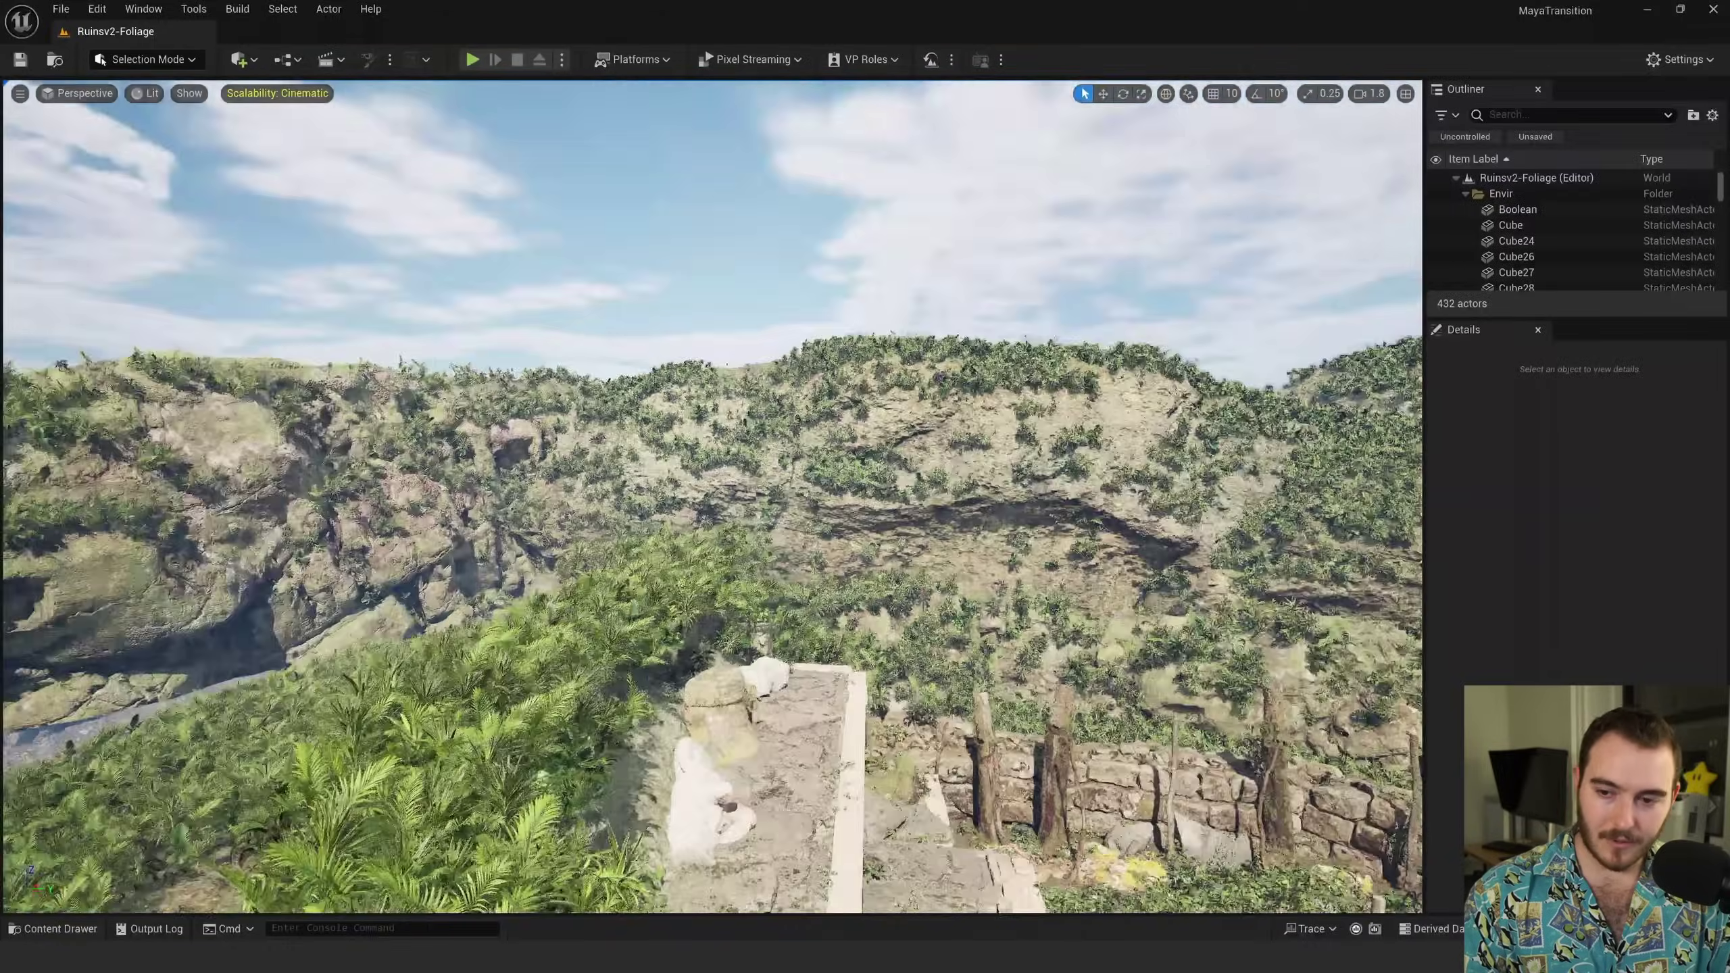
Step: Examine the foliage covering the cliffs and ground, the water's edge and the distant background mountains
key("s")
right_click_drag(712, 496, 960, 476)
scroll(913, 476, "up", 3)
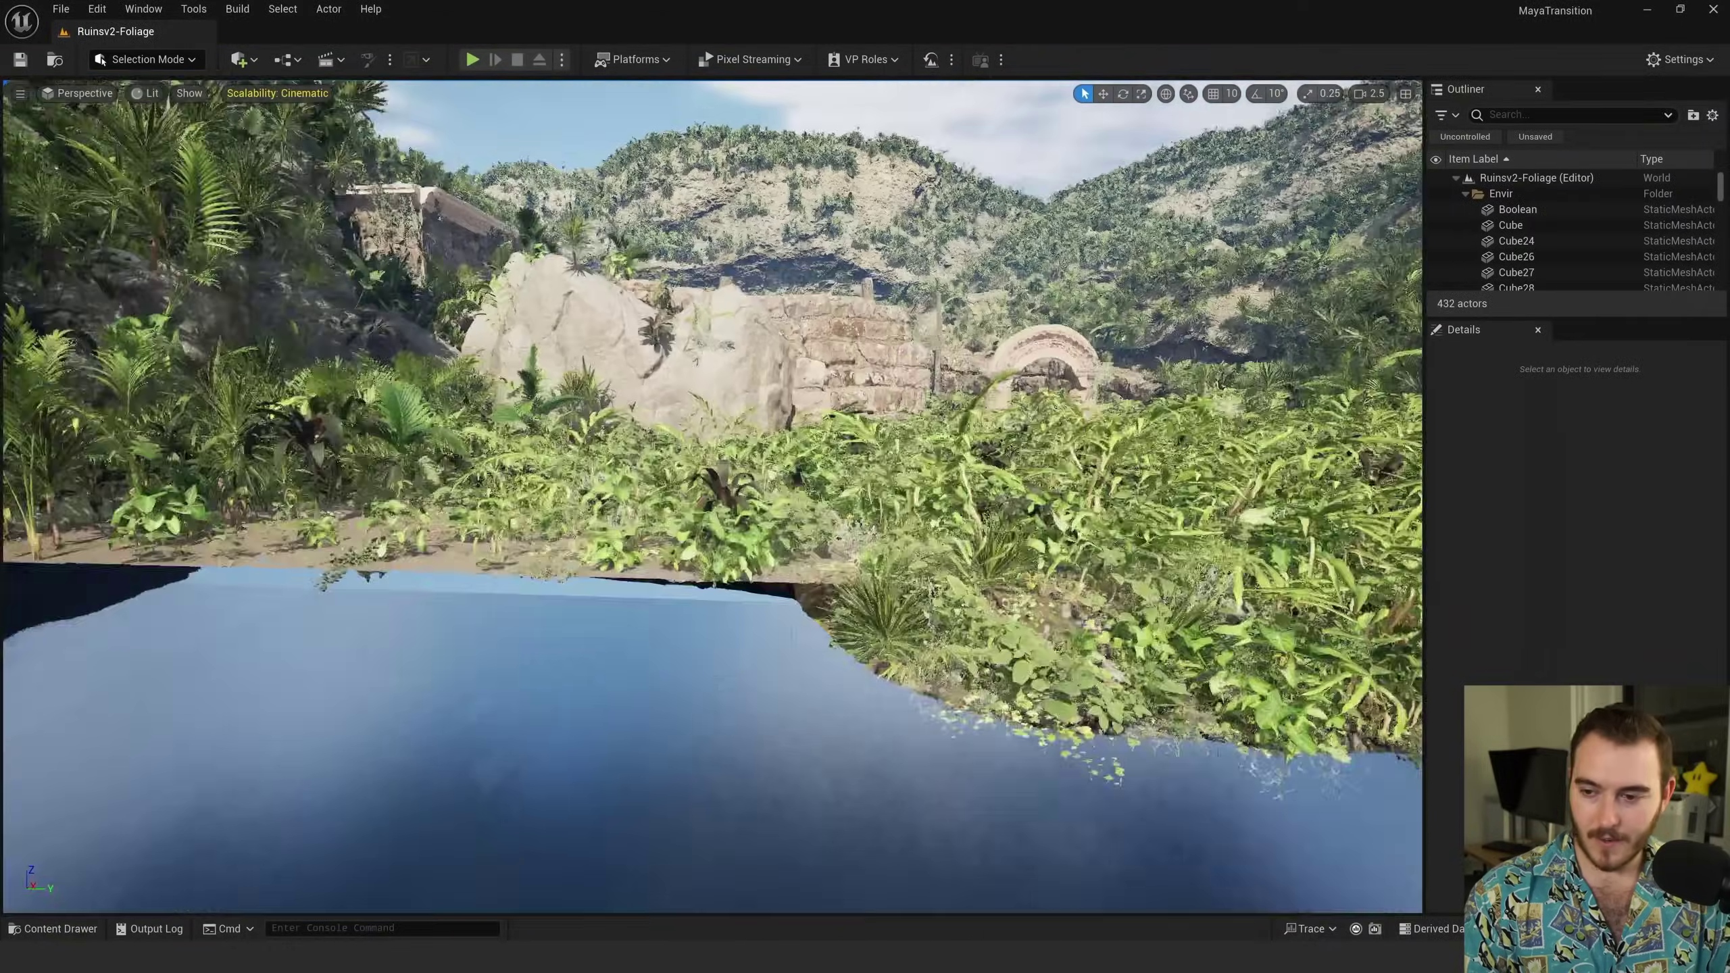
key("w")
right_click_drag(712, 496, 647, 552)
key("w")
scroll(668, 566, "down", 3)
right_click_drag(831, 487, 828, 536)
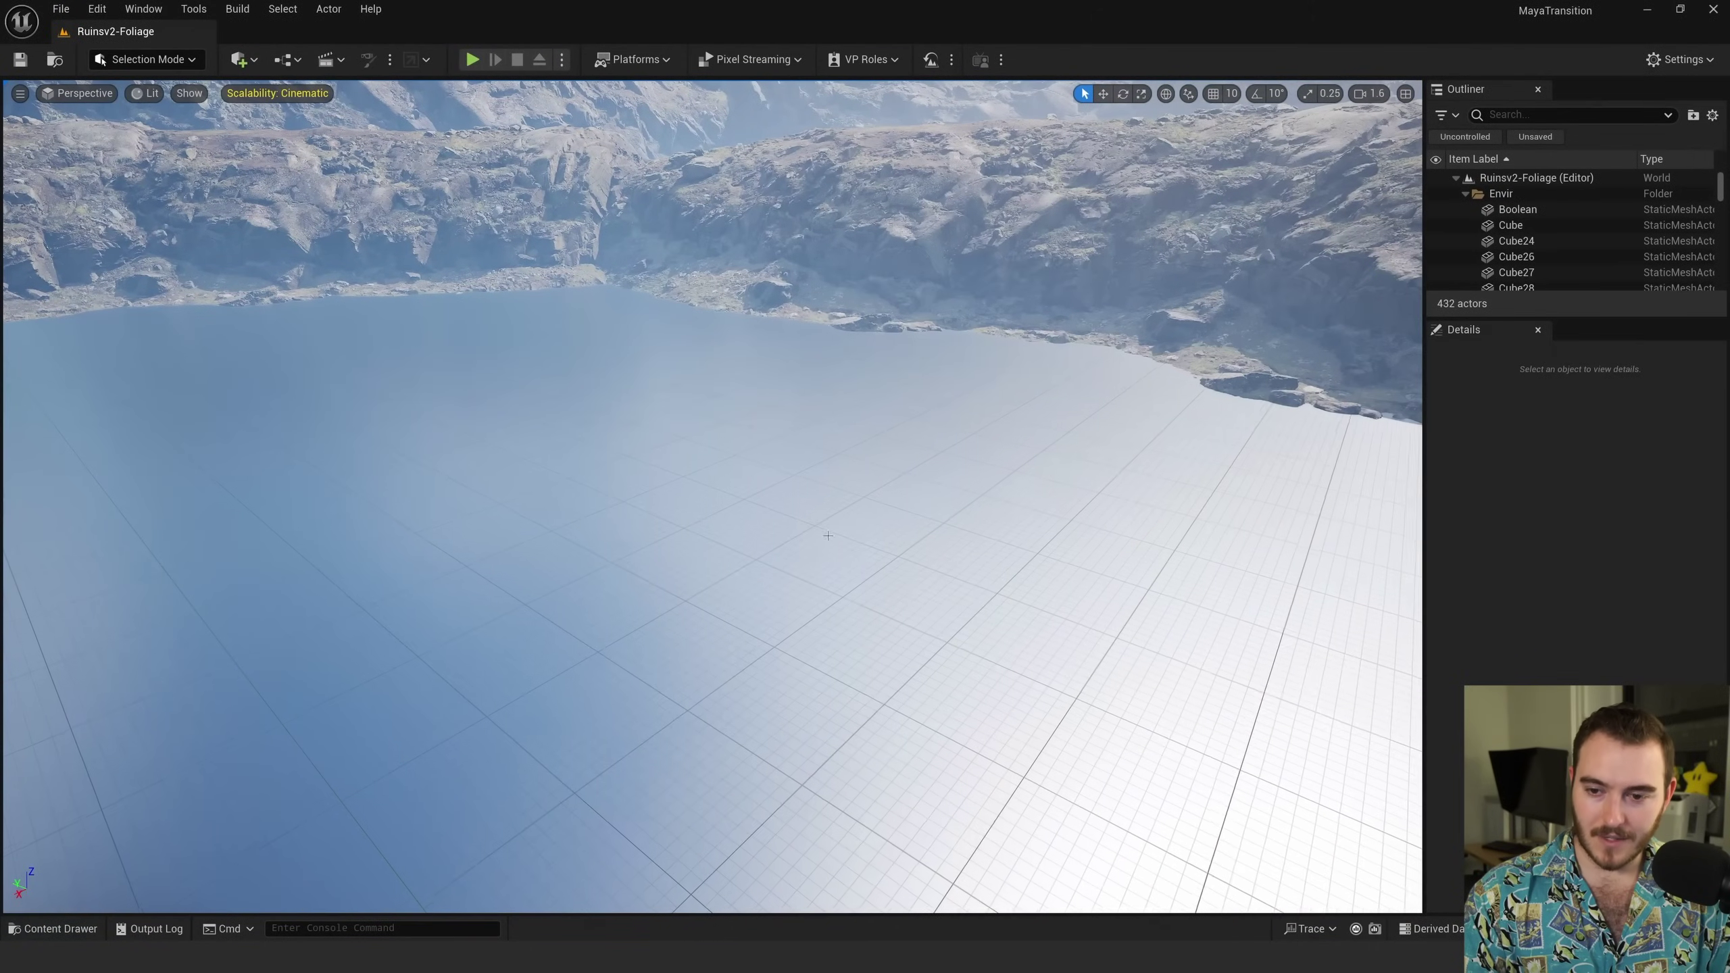
left_click(556, 530)
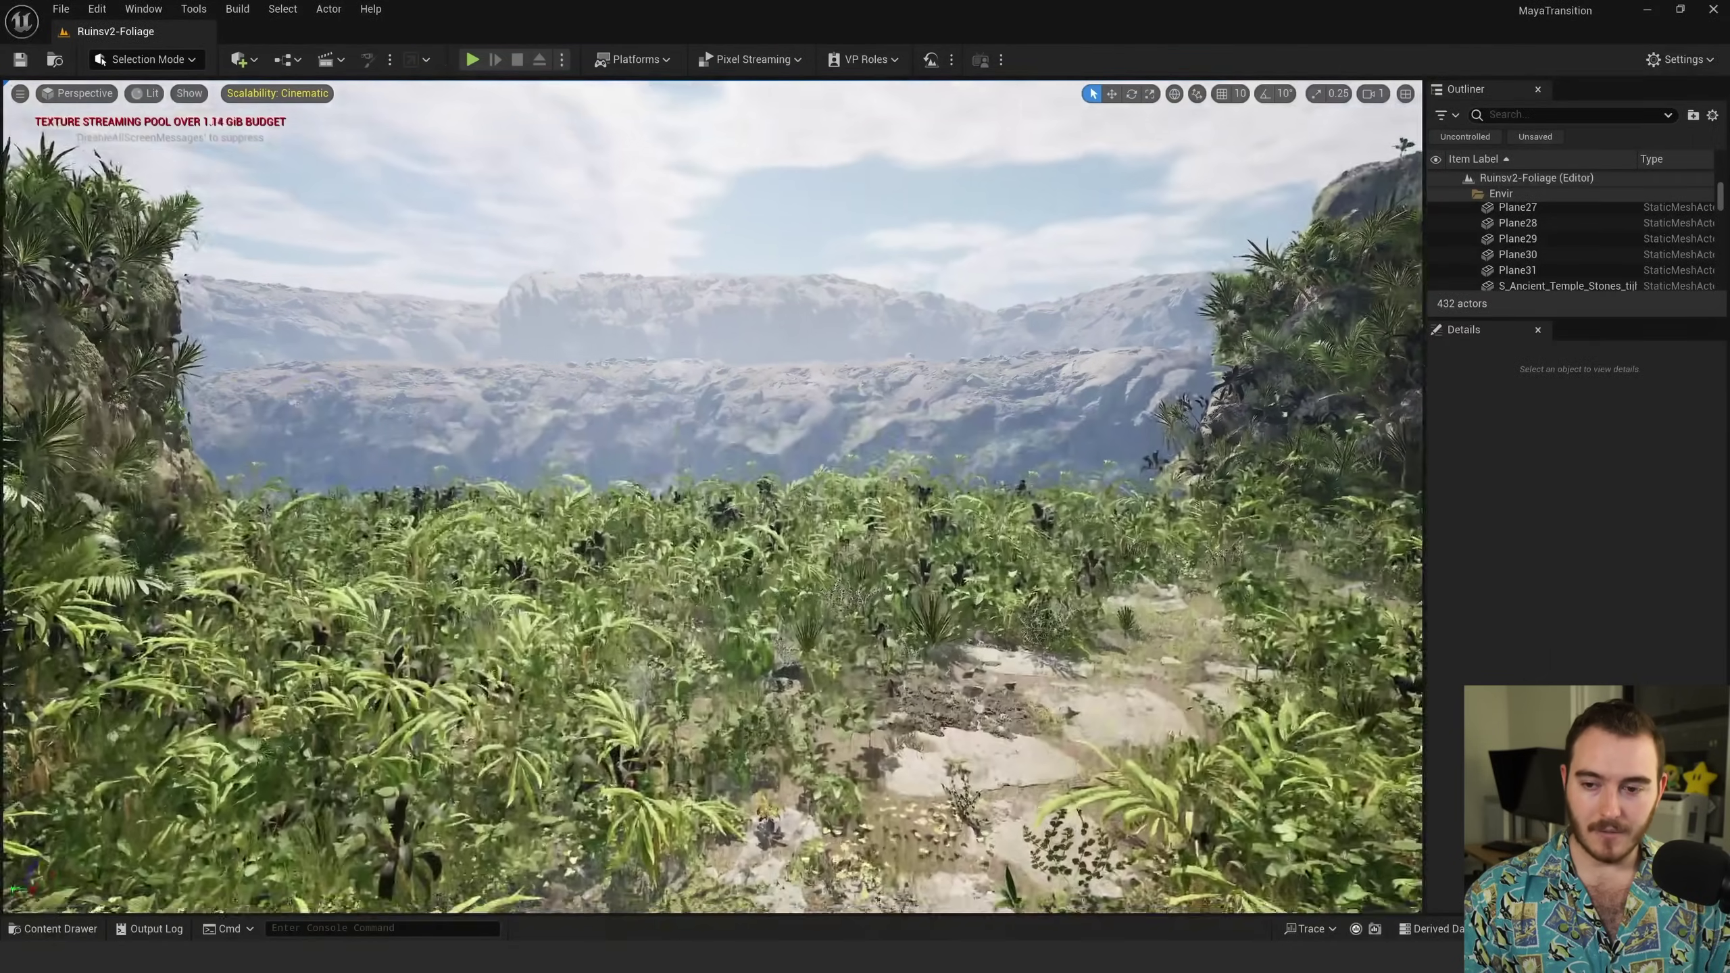
Step: Open the Ruins-Blockout level from the Levels folder
right_click_drag(713, 496, 672, 632)
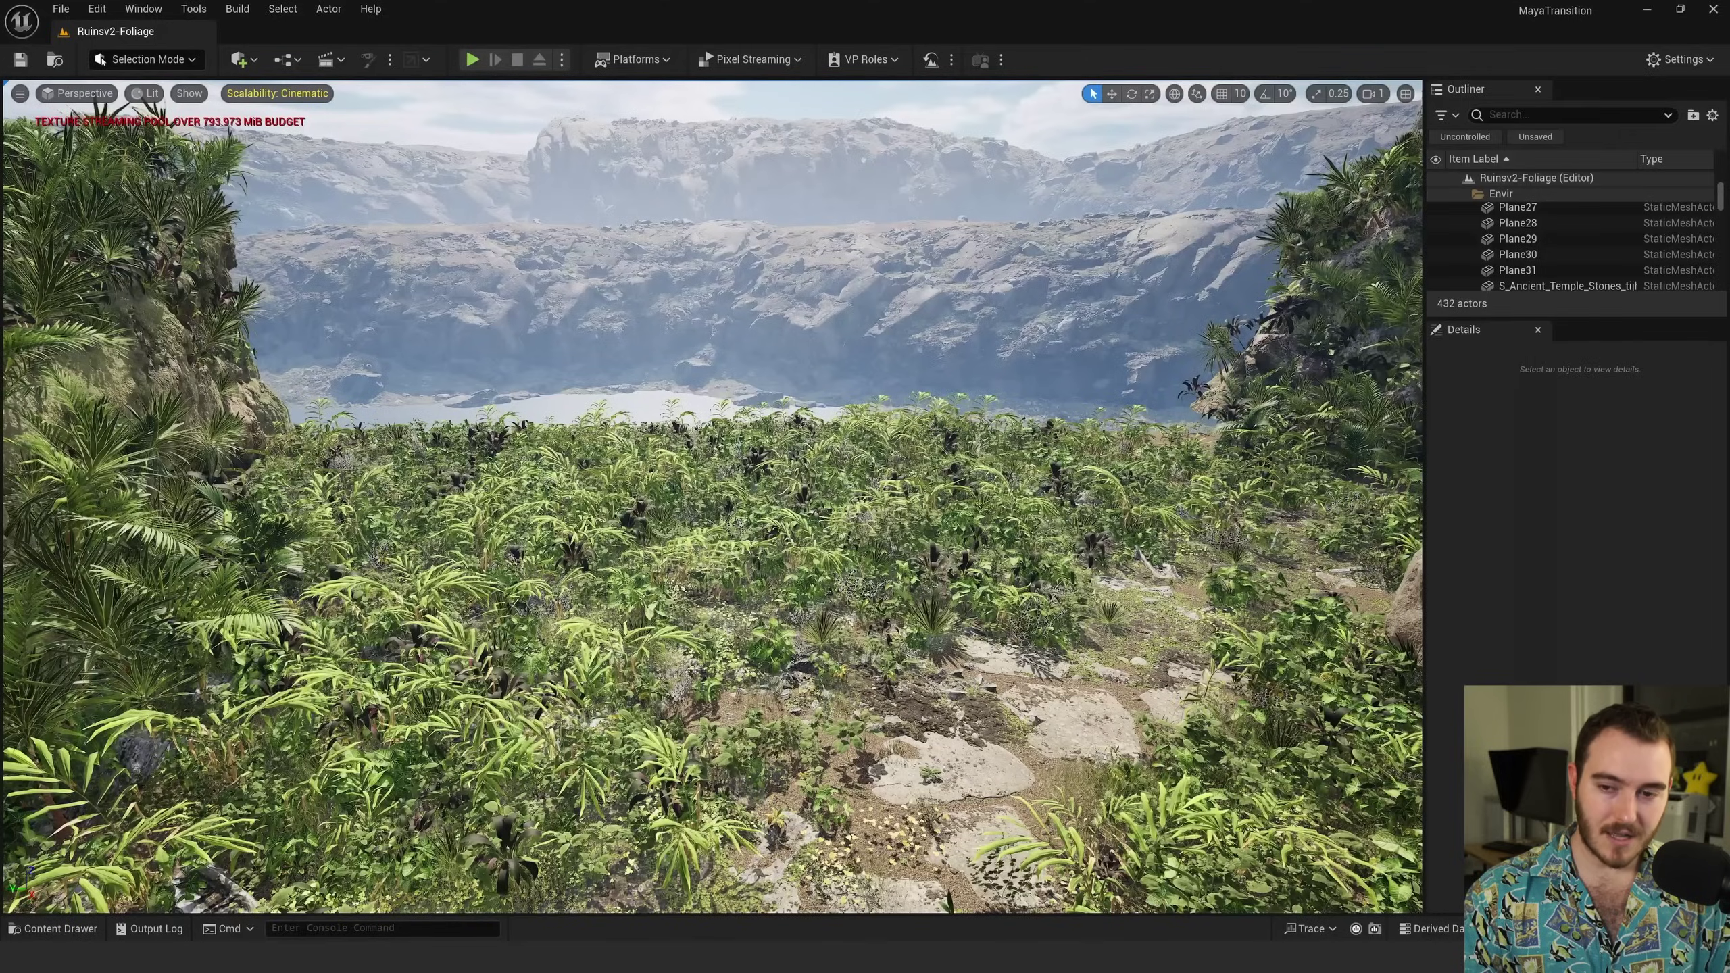
right_click_drag(712, 496, 685, 532)
key("ctrl+space")
double_click(533, 589)
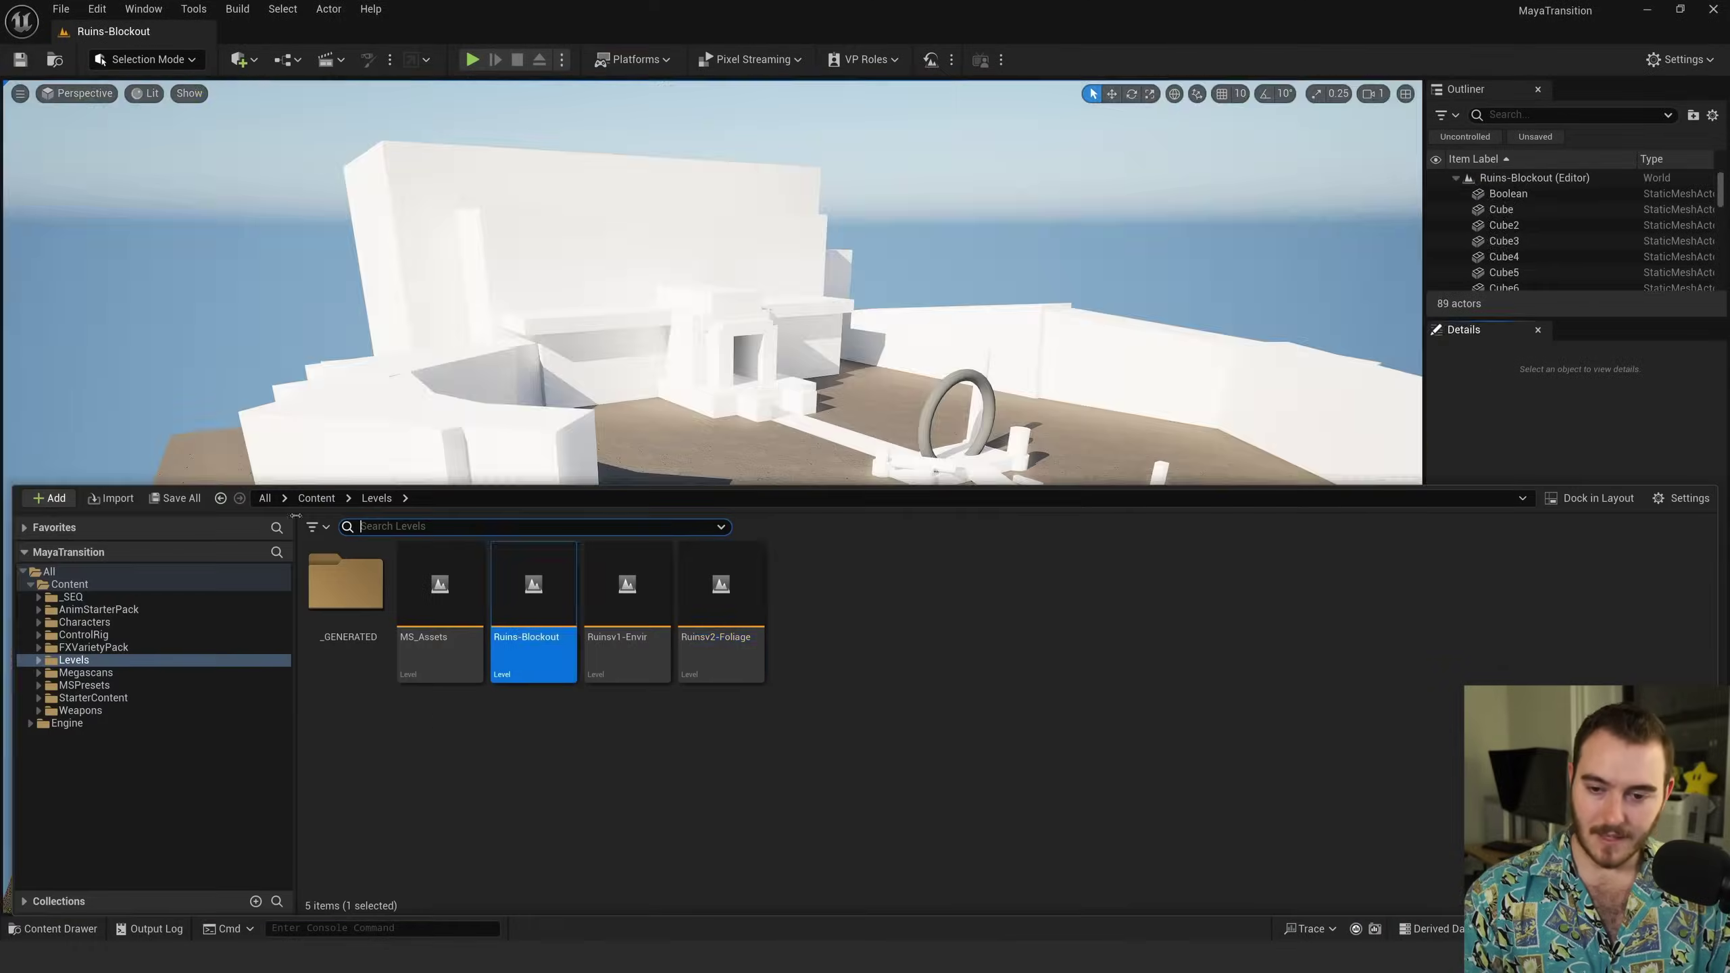
Step: Open the _MainSequence level sequence from the _SEQ folder and play it through in the blockout level
left_click(307, 499)
double_click(383, 598)
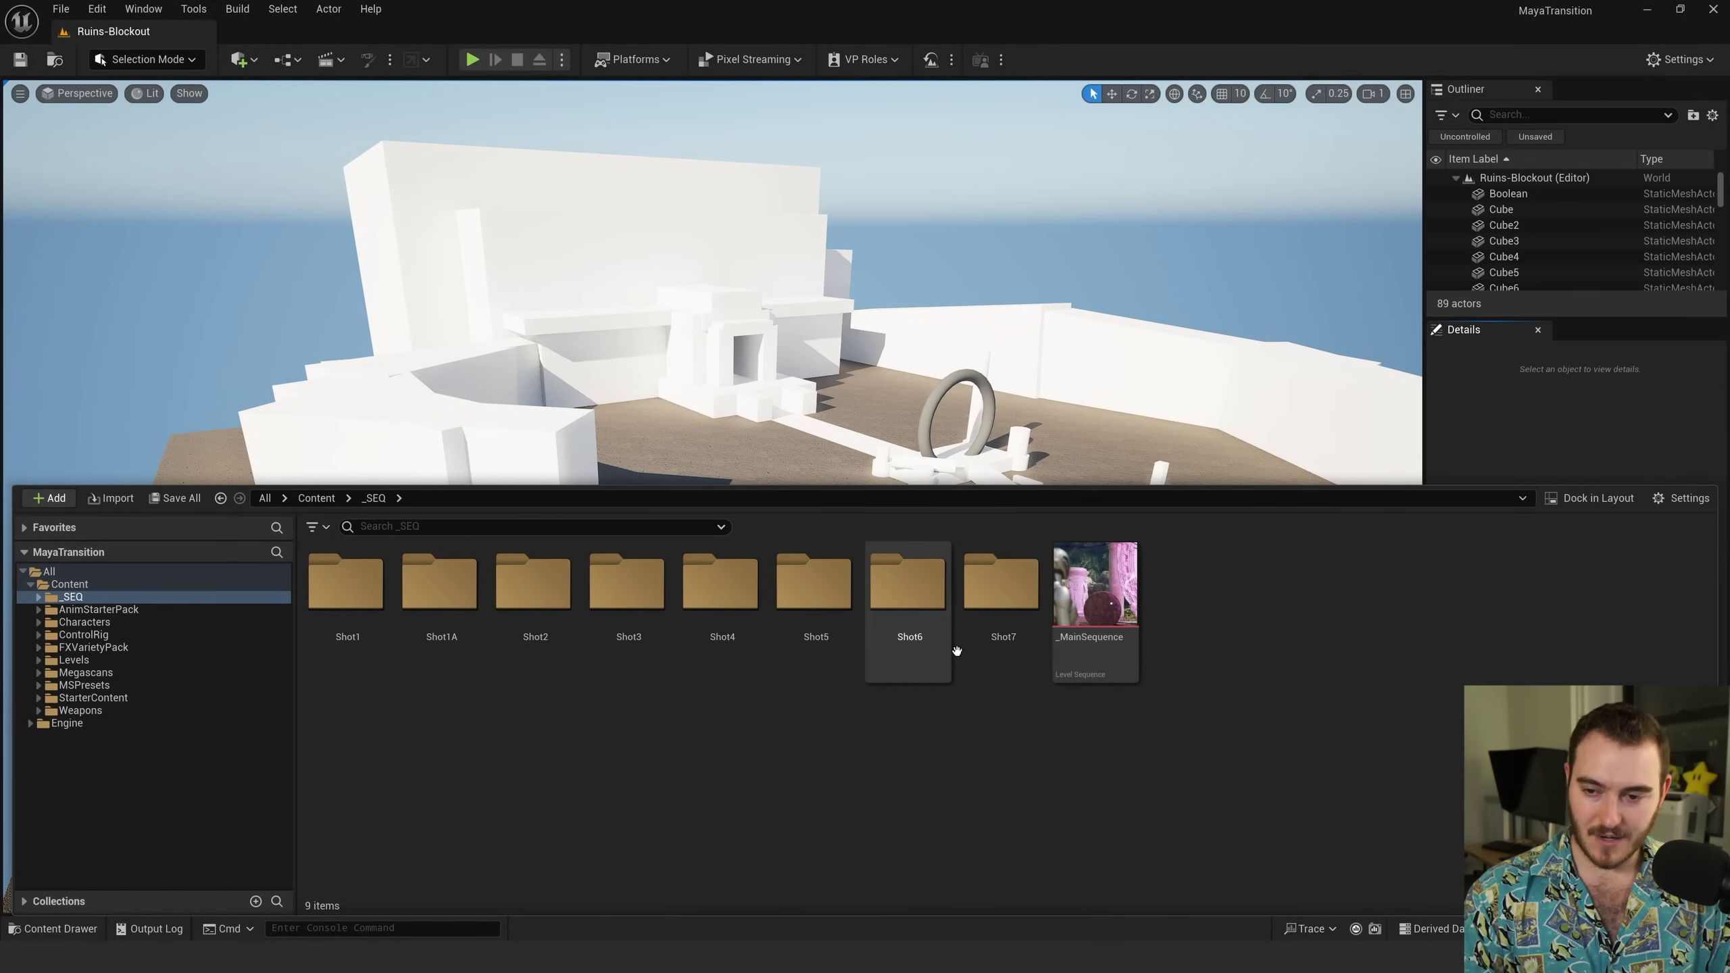
double_click(1105, 576)
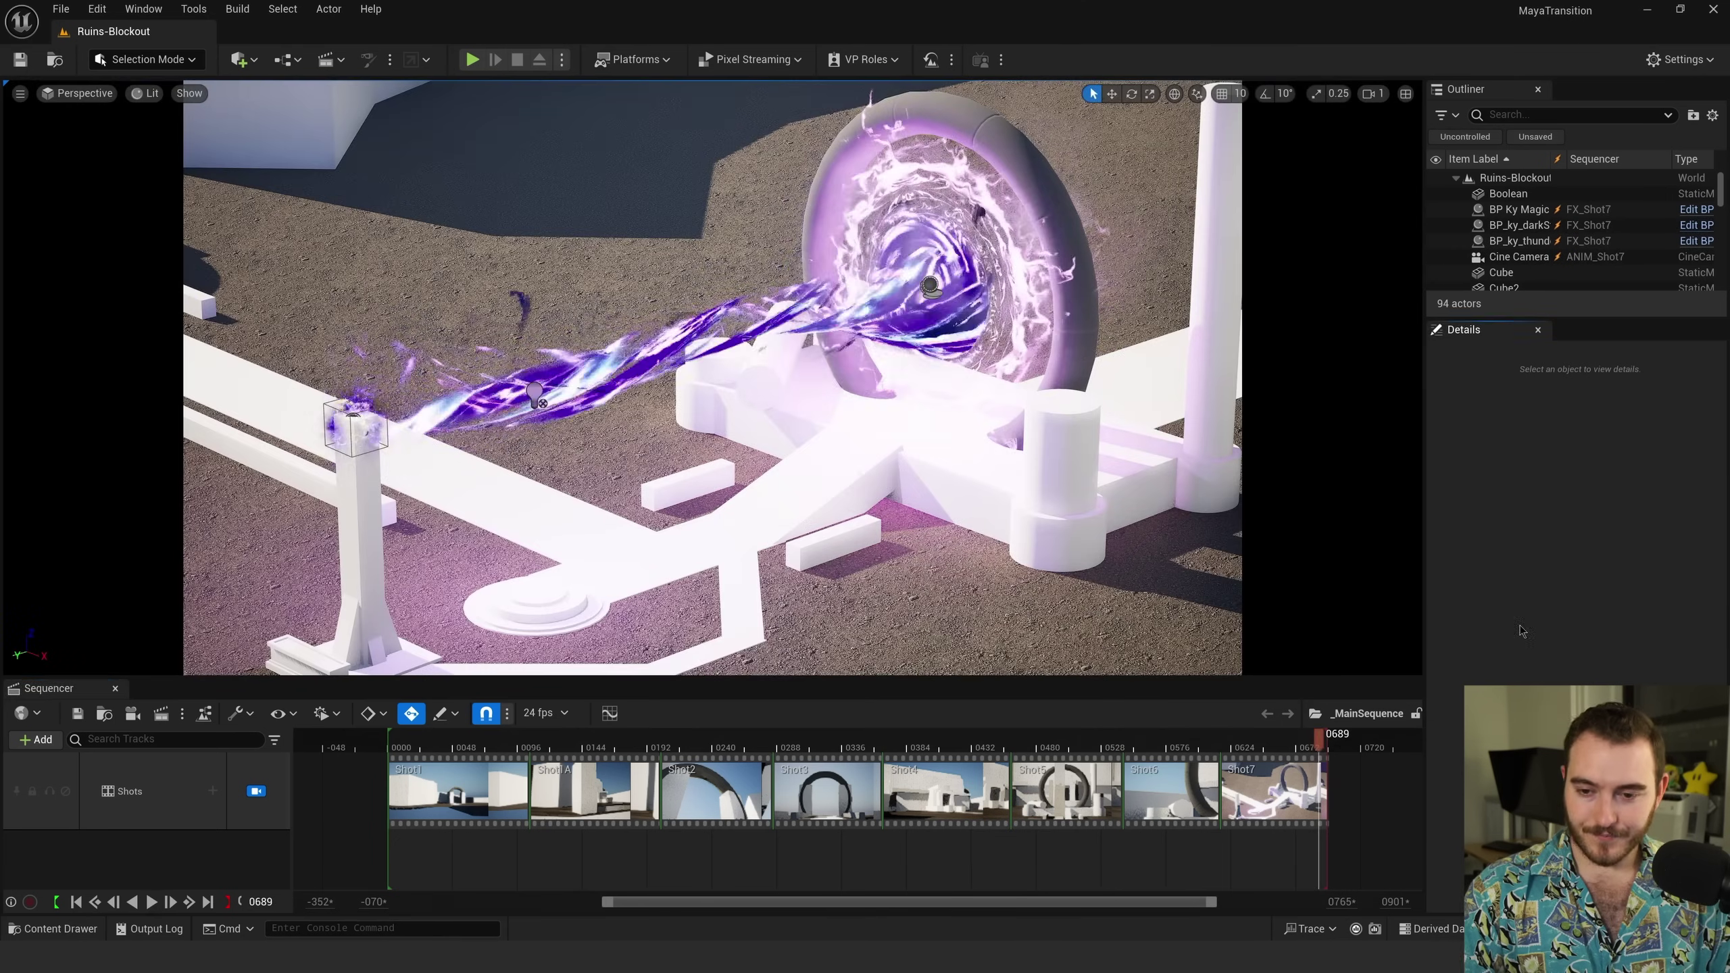
Step: Open the Ruinsv1-Envir level, lock the viewport to the shots and play the main sequence
key("ctrl+space")
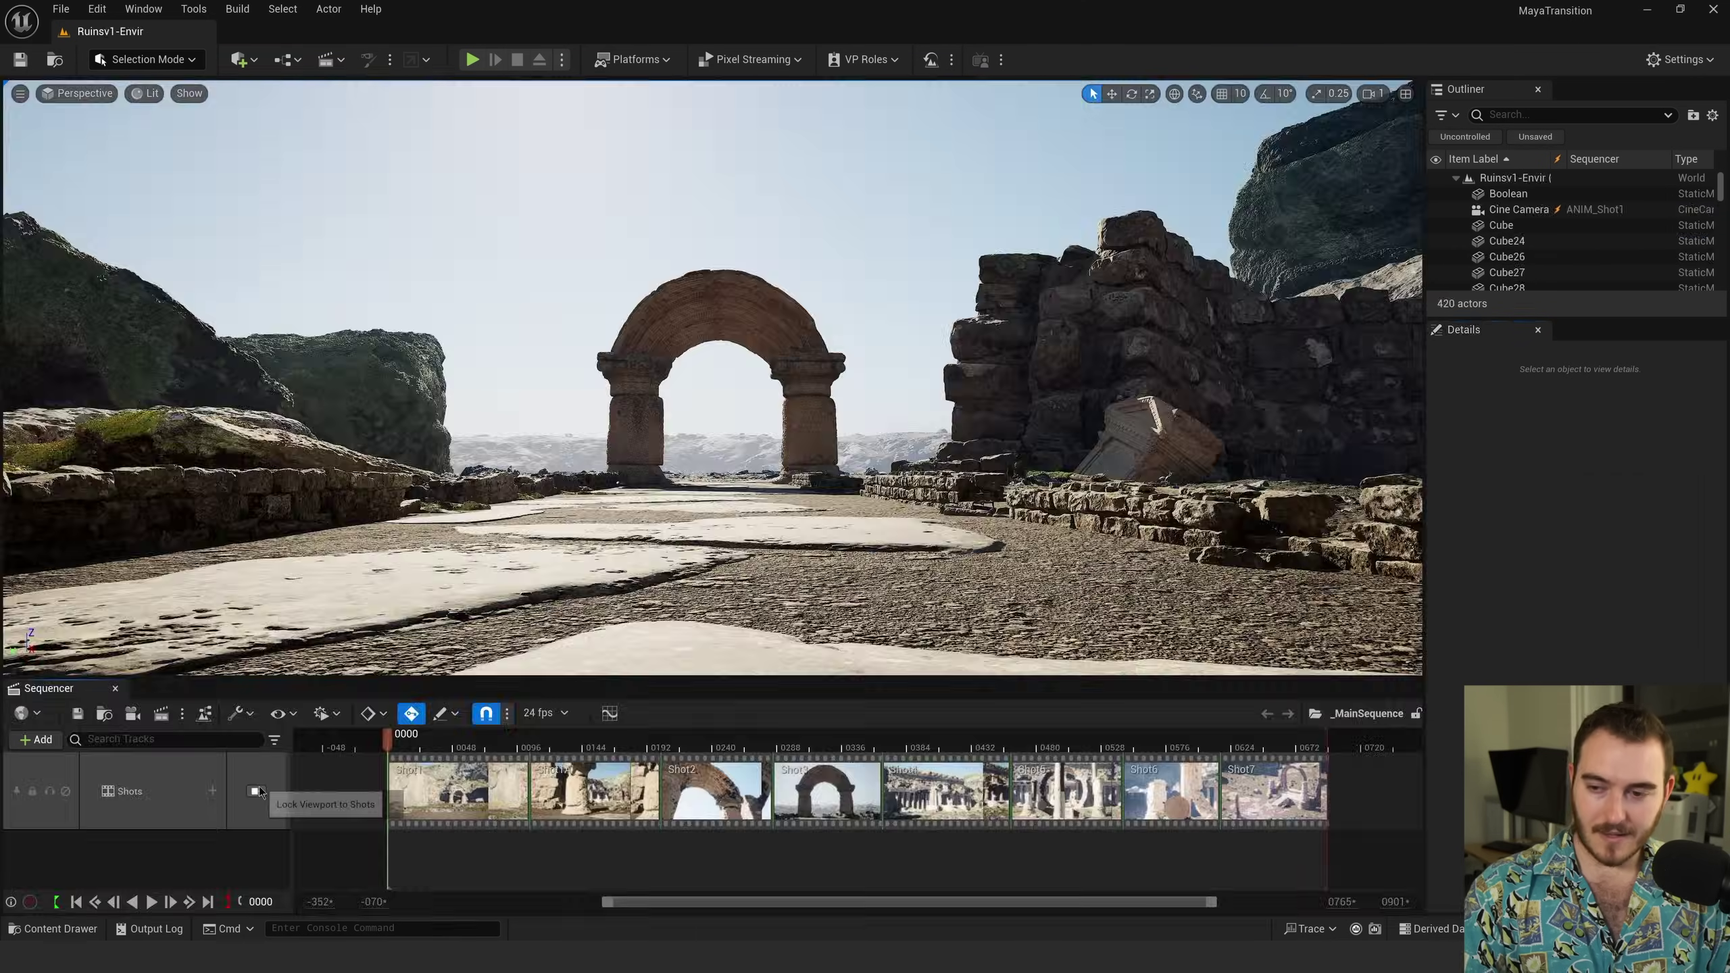
left_click(255, 790)
key("space")
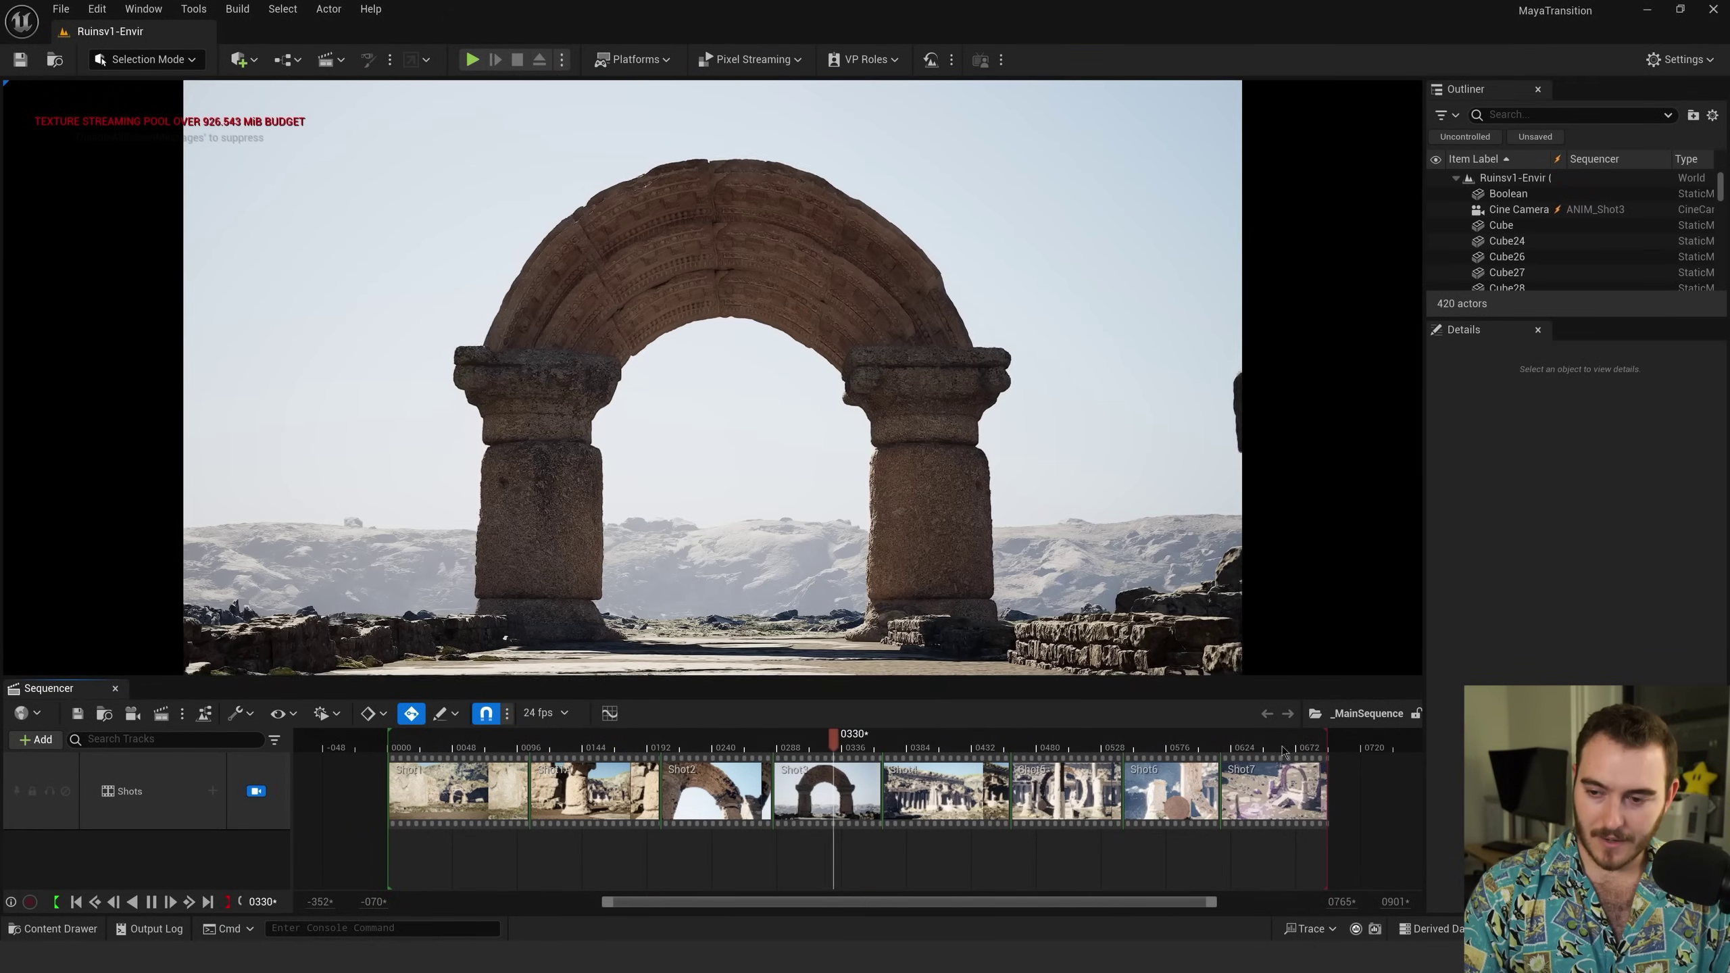
Step: Open the Ruinsv2-Foliage level from the Levels folder and play the main sequence through the shot cameras
key("ctrl+space")
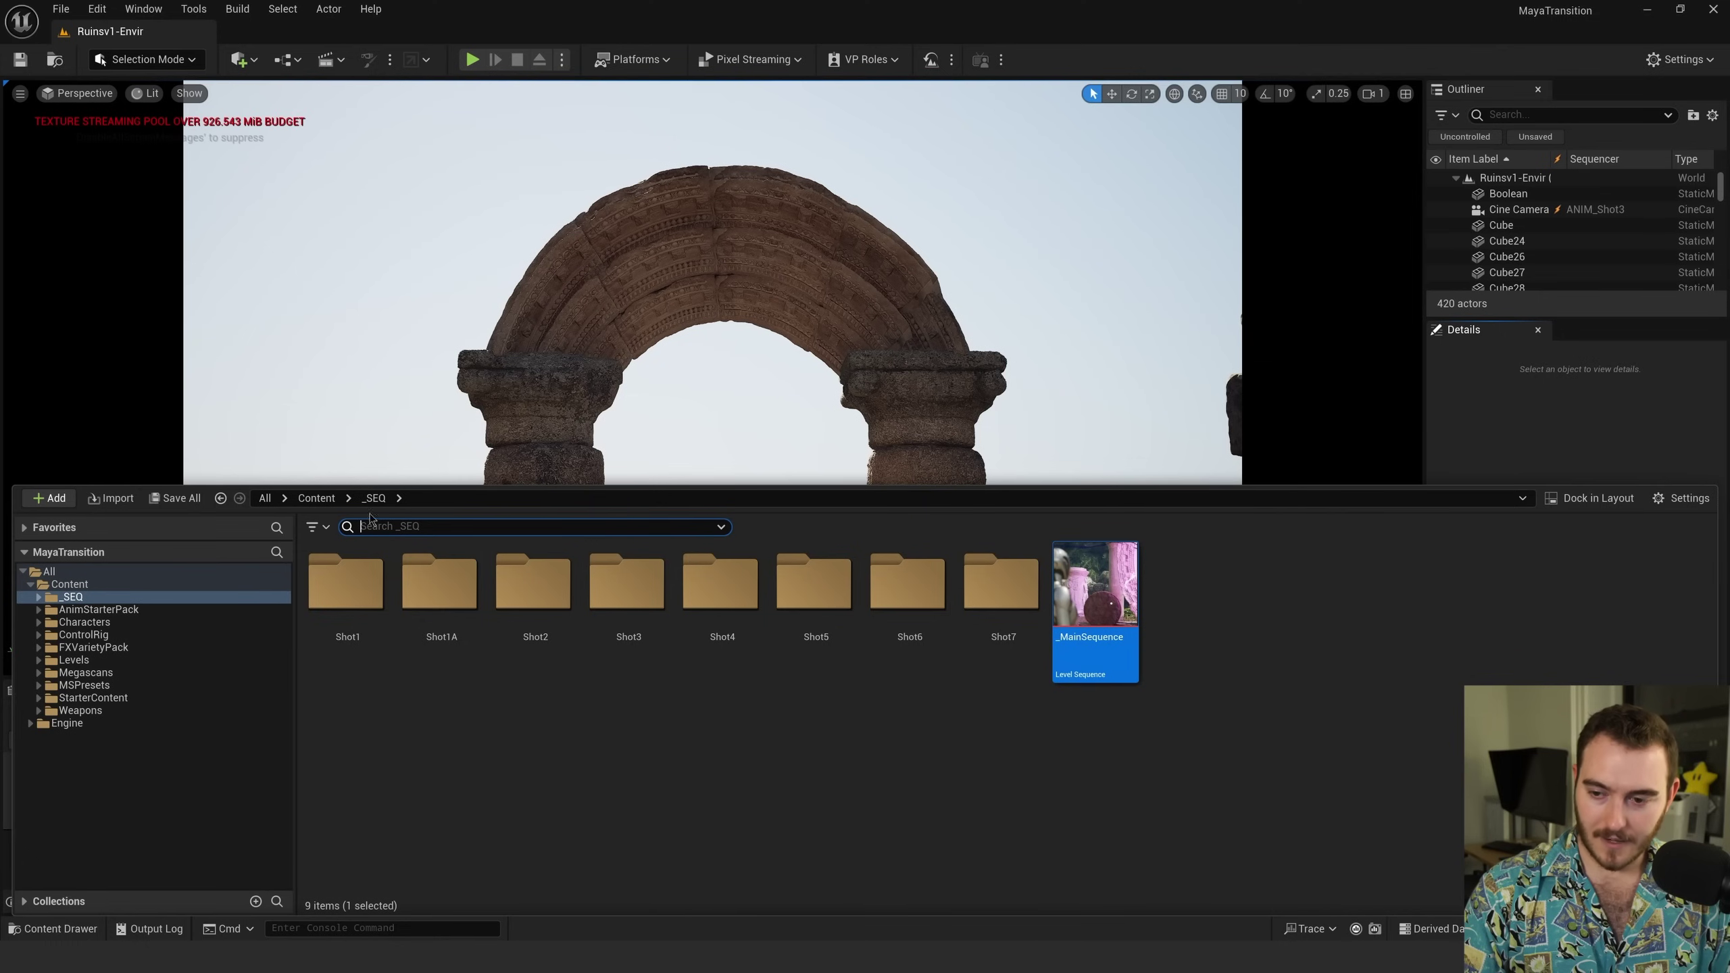
left_click(316, 498)
double_click(816, 601)
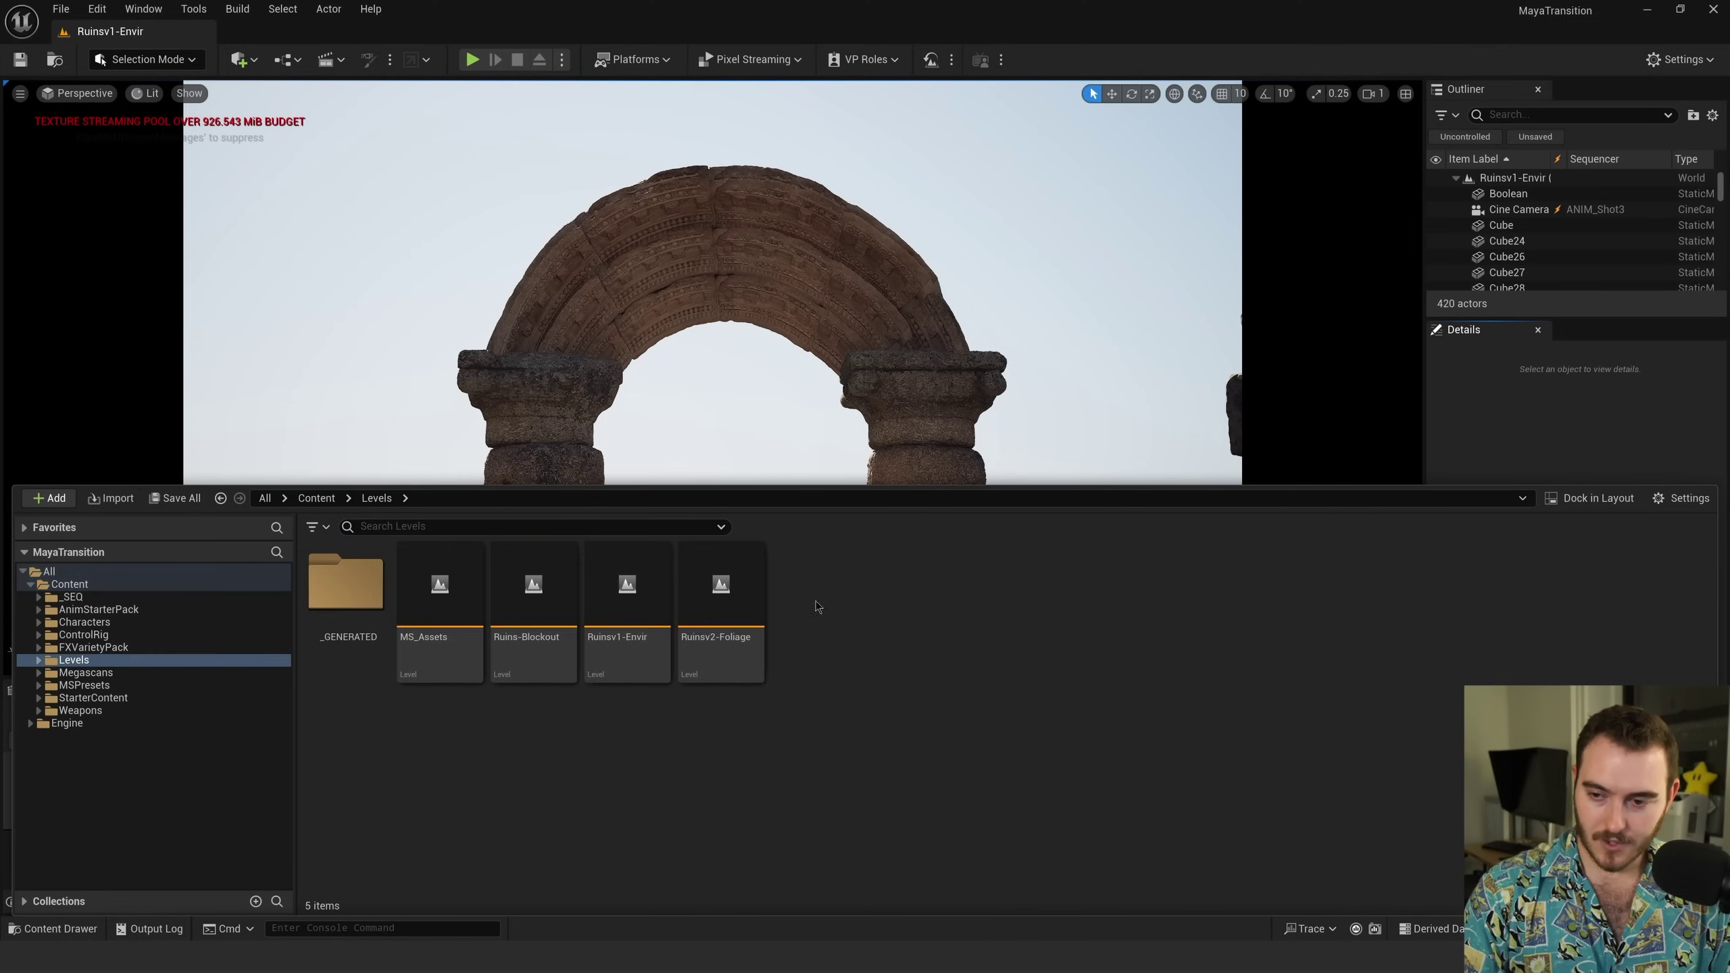
double_click(741, 598)
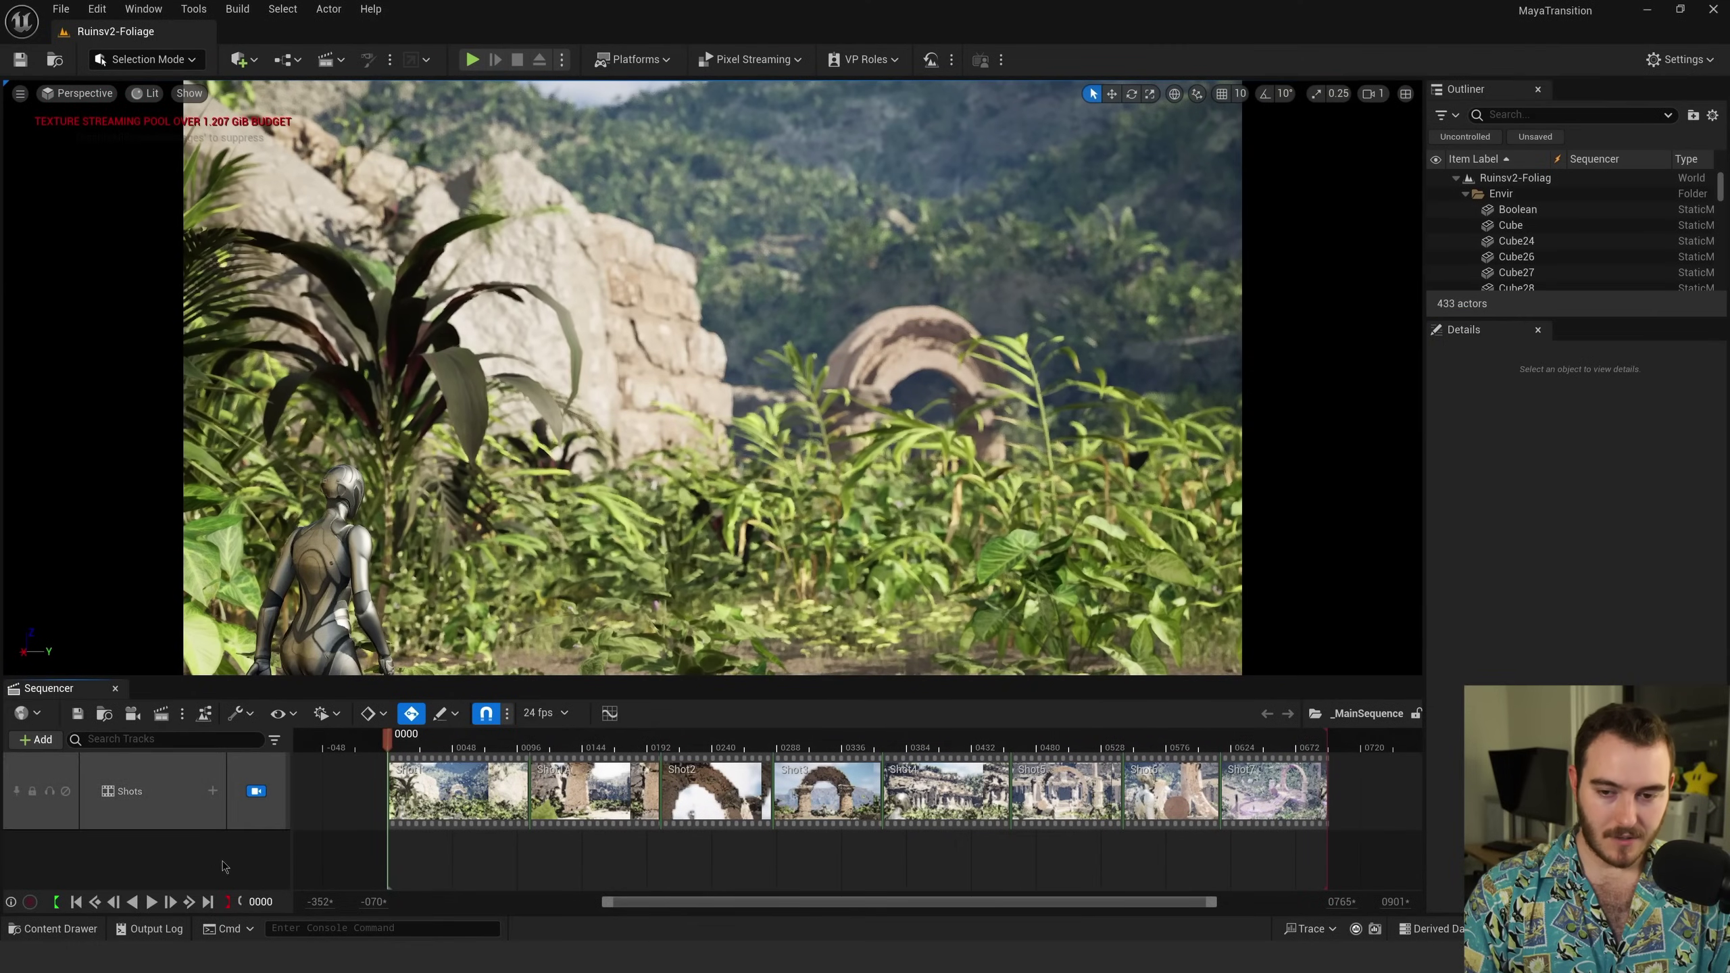
key("space")
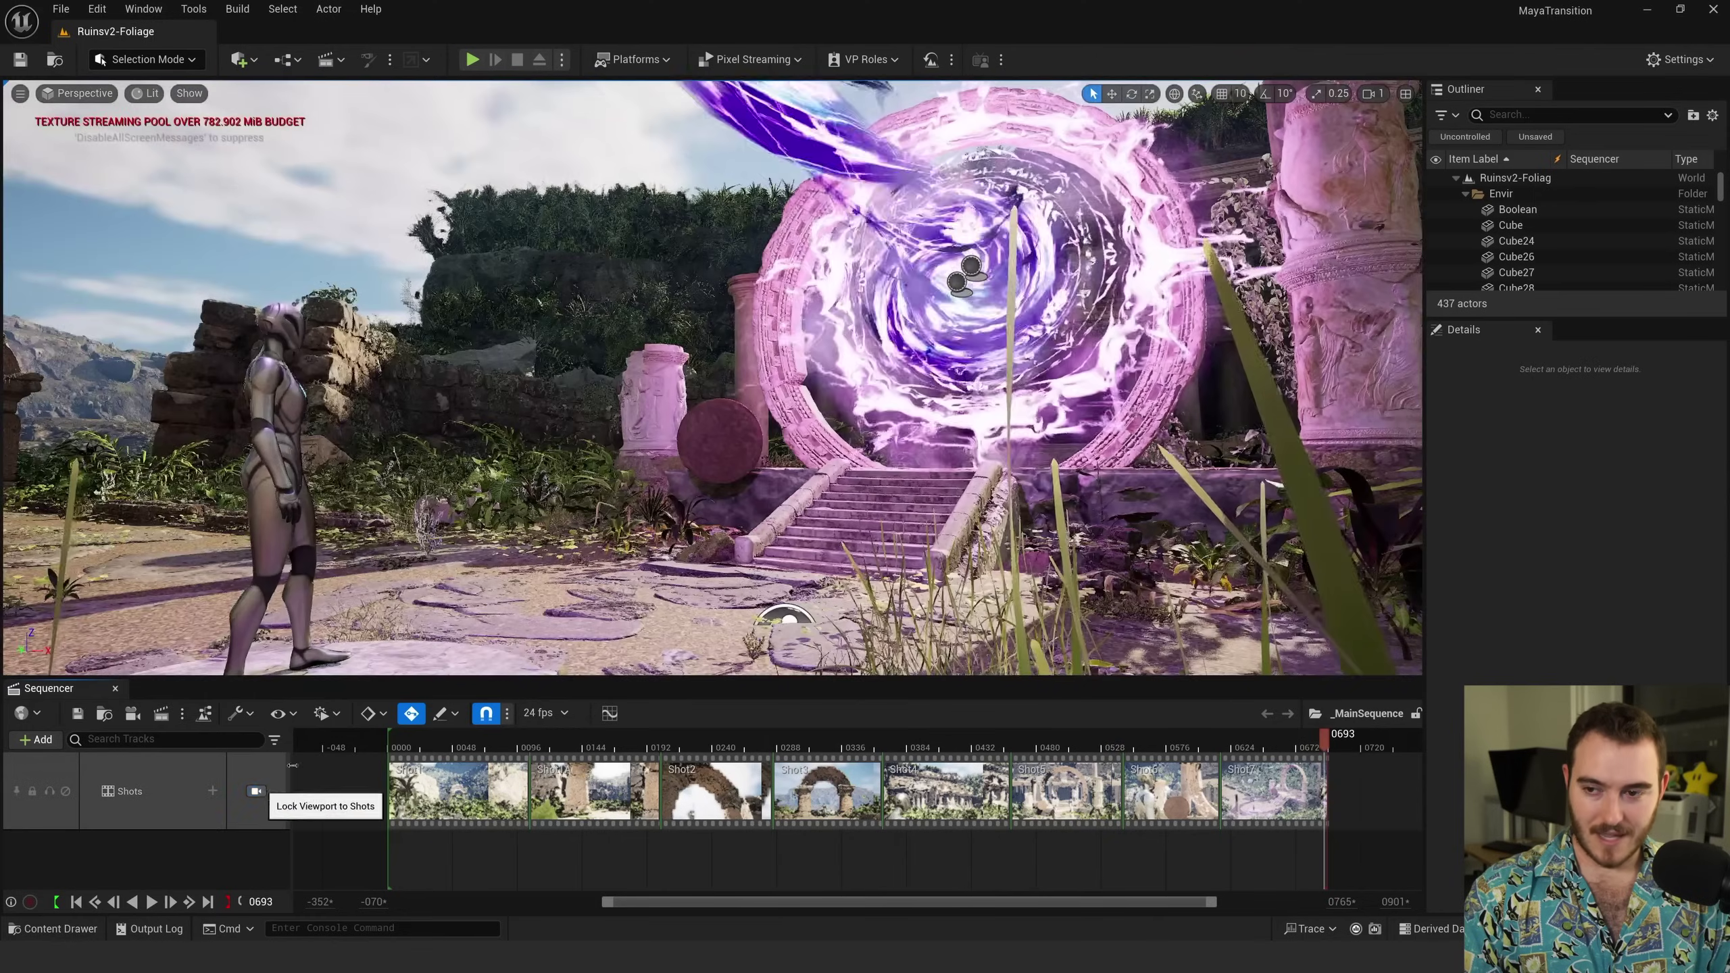
Step: Examine the active portal, the mannequin and the surrounding columns from a free view outside the shot camera
key("s")
right_click_drag(713, 378, 566, 360)
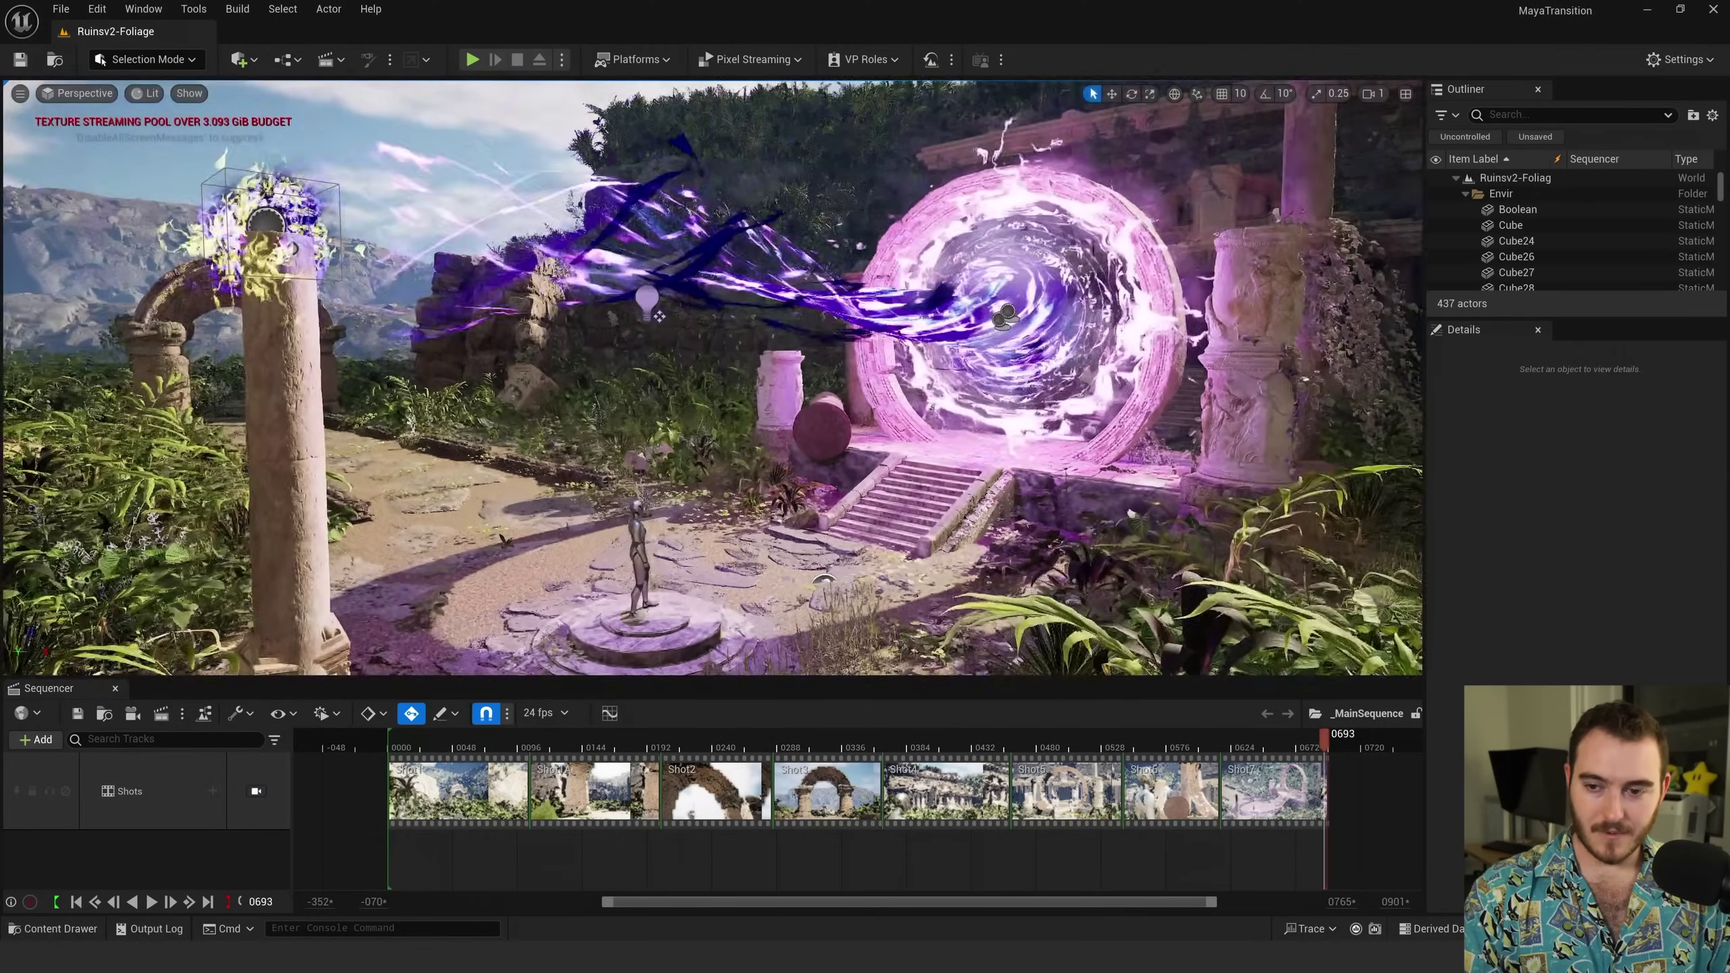
right_click_drag(660, 315, 657, 331)
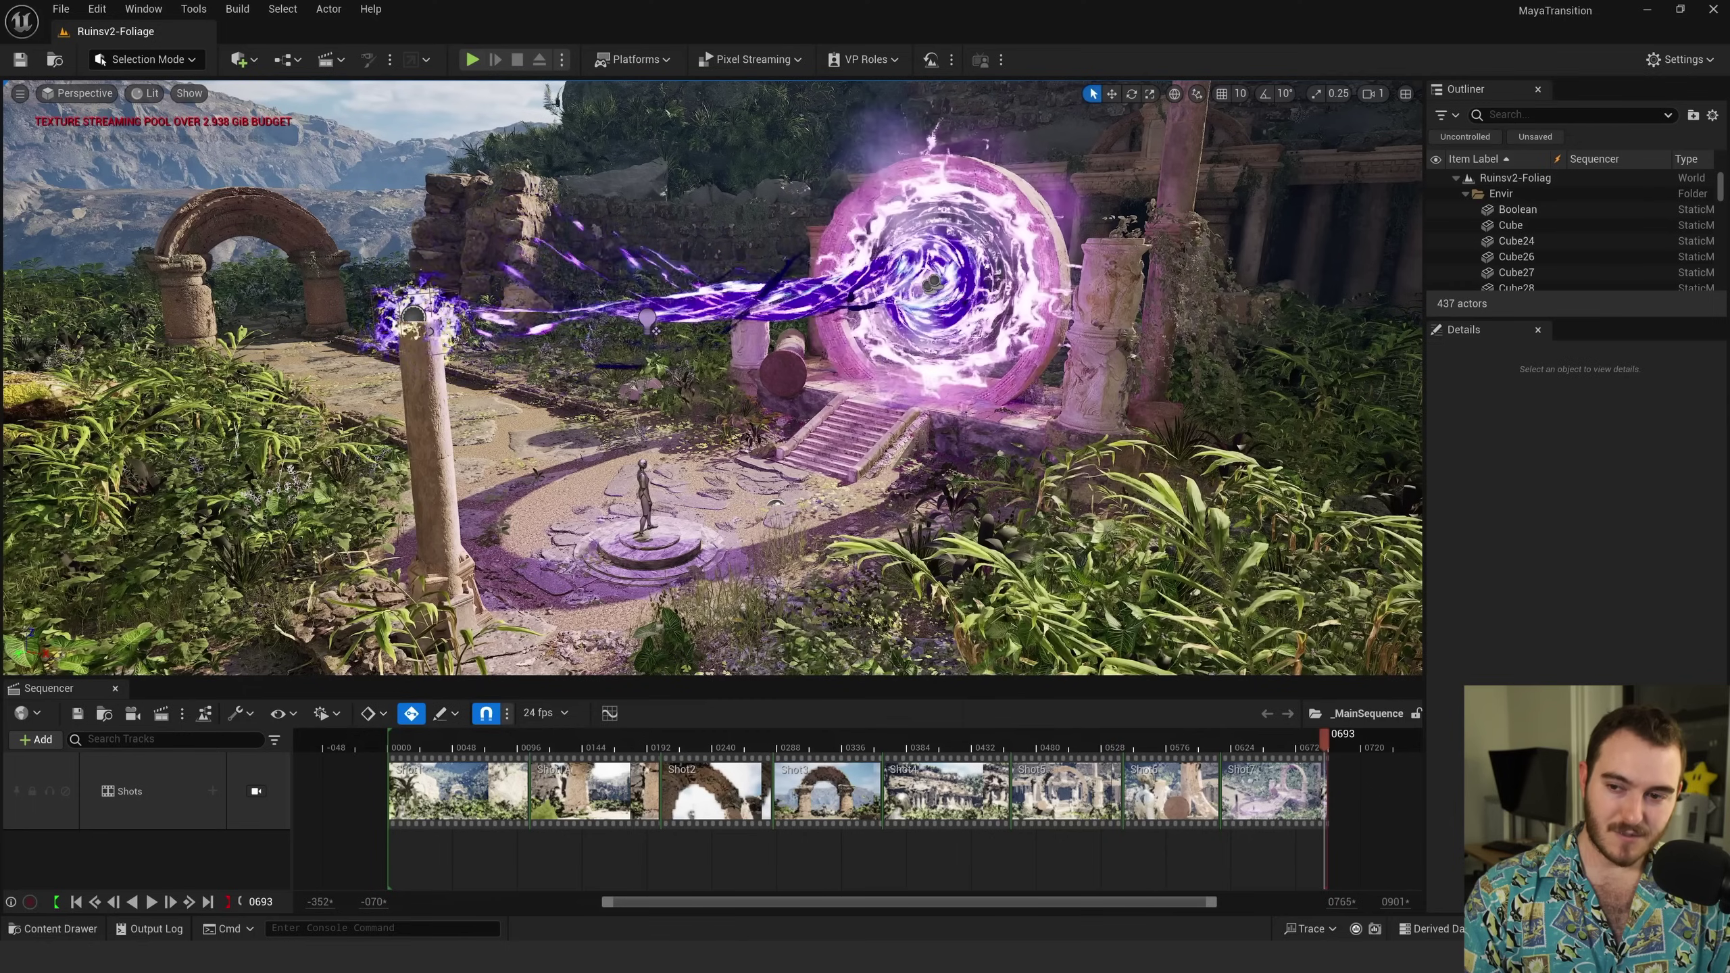
right_click_drag(657, 331, 657, 331)
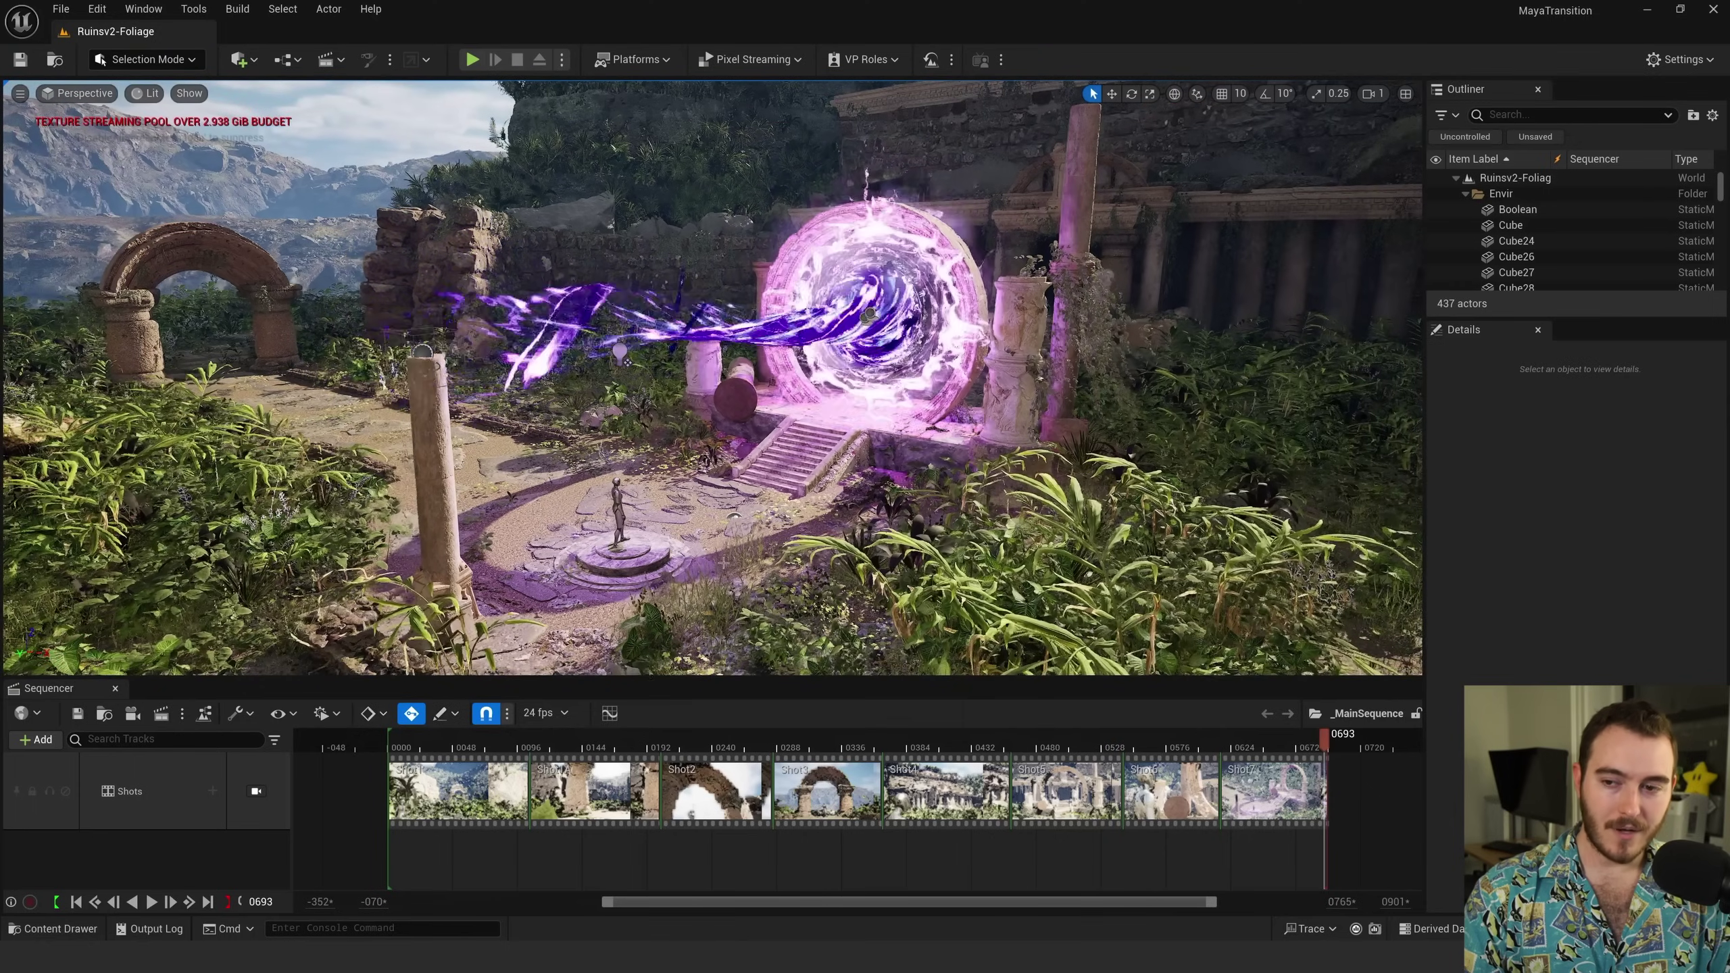
Step: Scrub the main sequence from the early shots to frame 585 to compare the lighting and effects of each shot
left_click(445, 740)
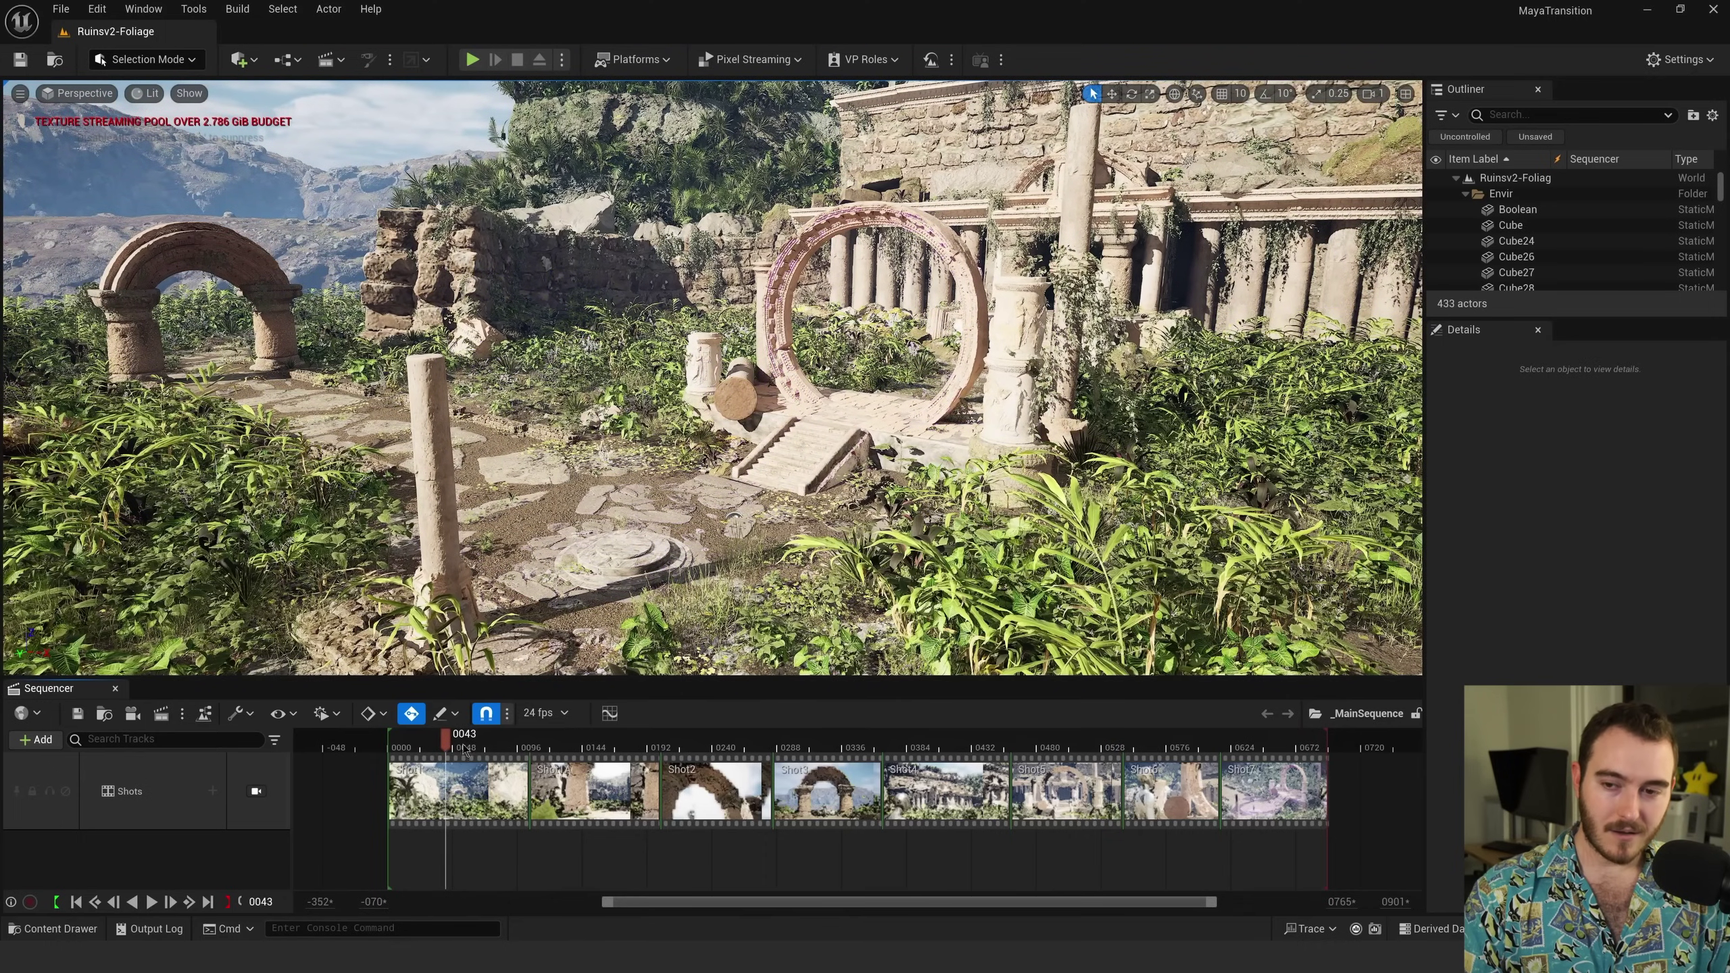
left_click(567, 747)
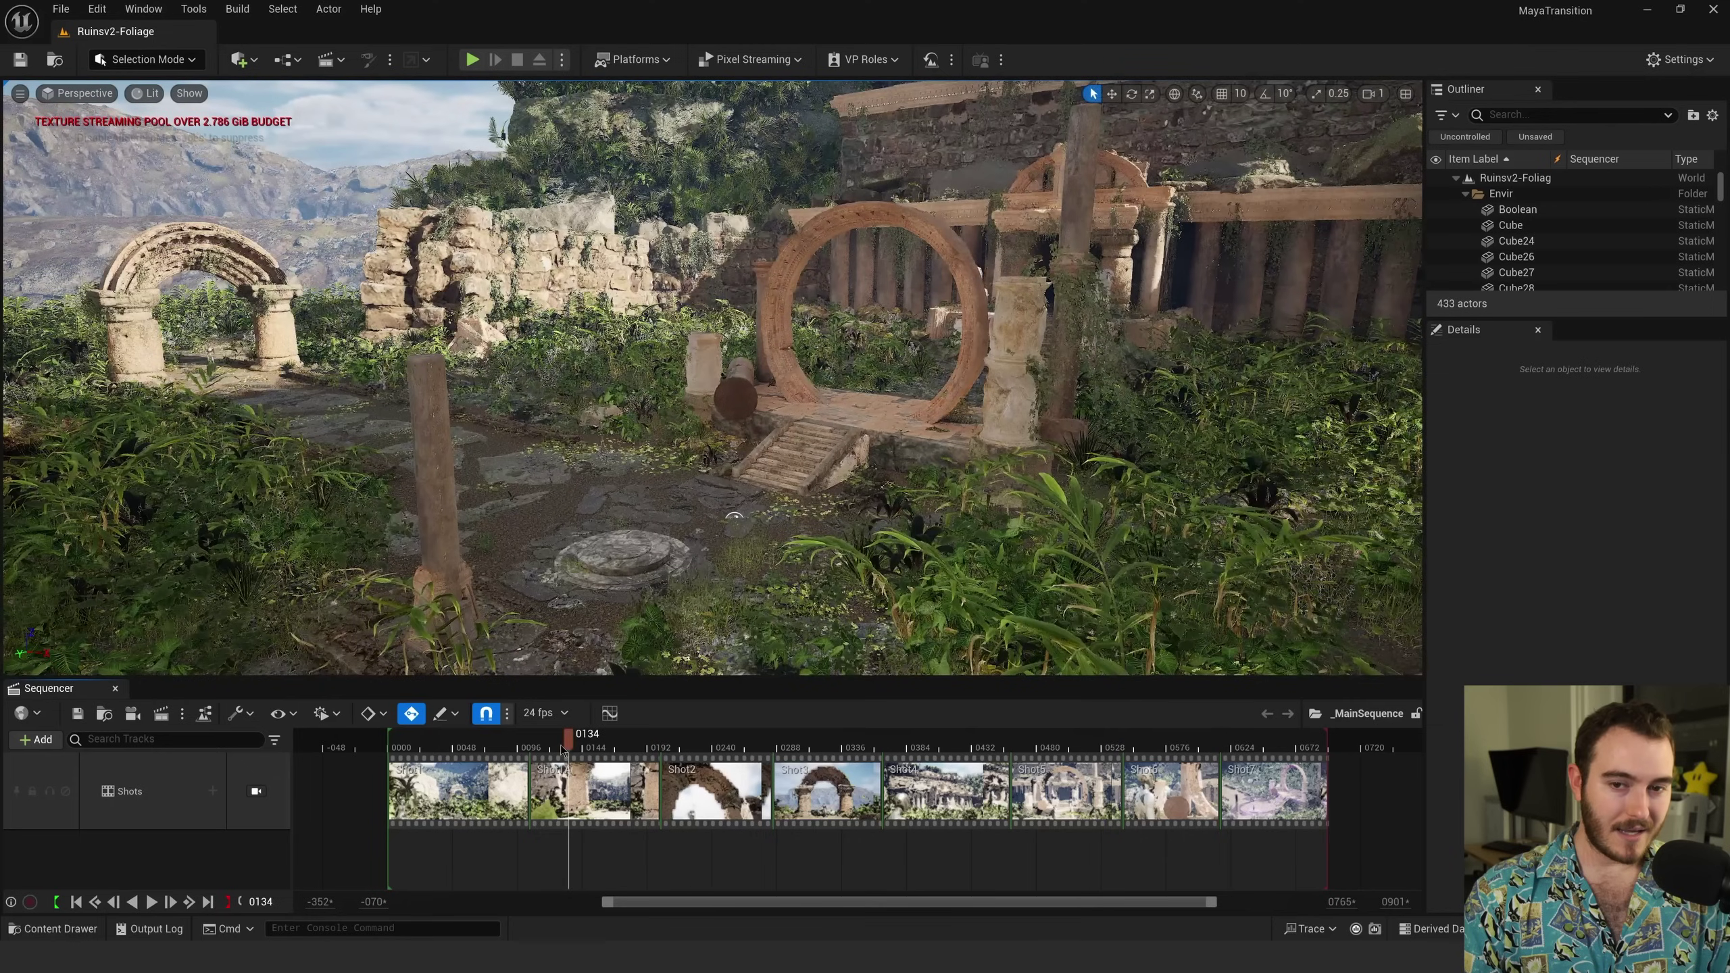
left_click(457, 747)
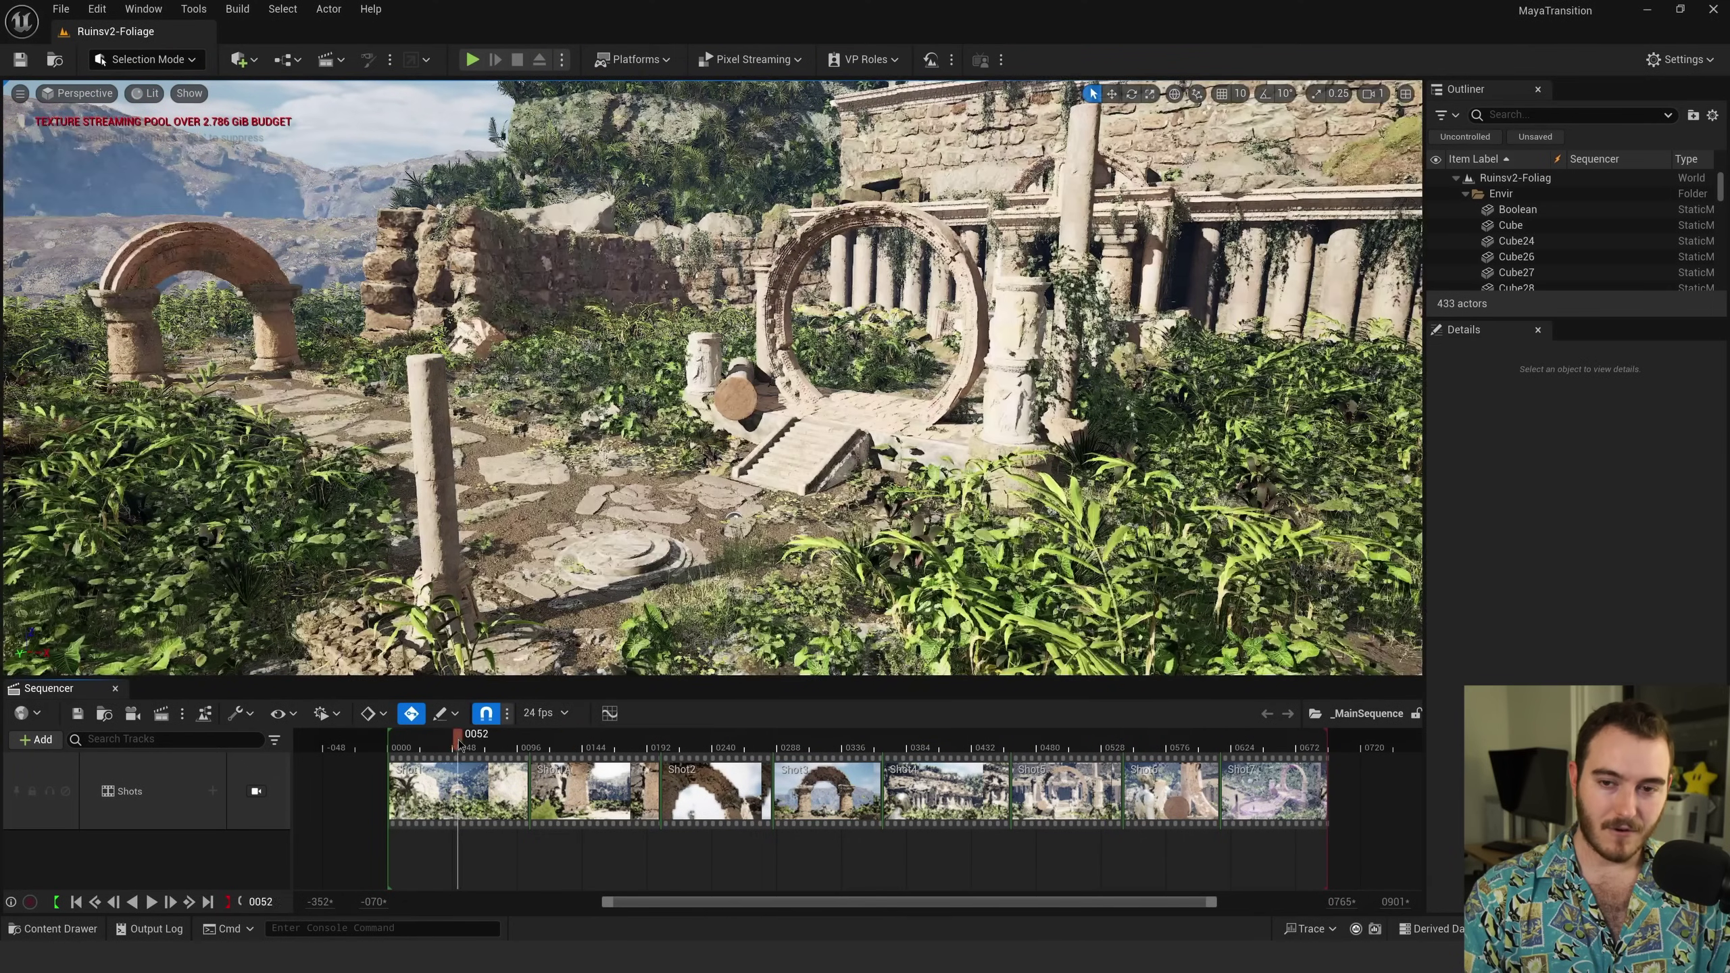
left_click_drag(472, 750, 582, 743)
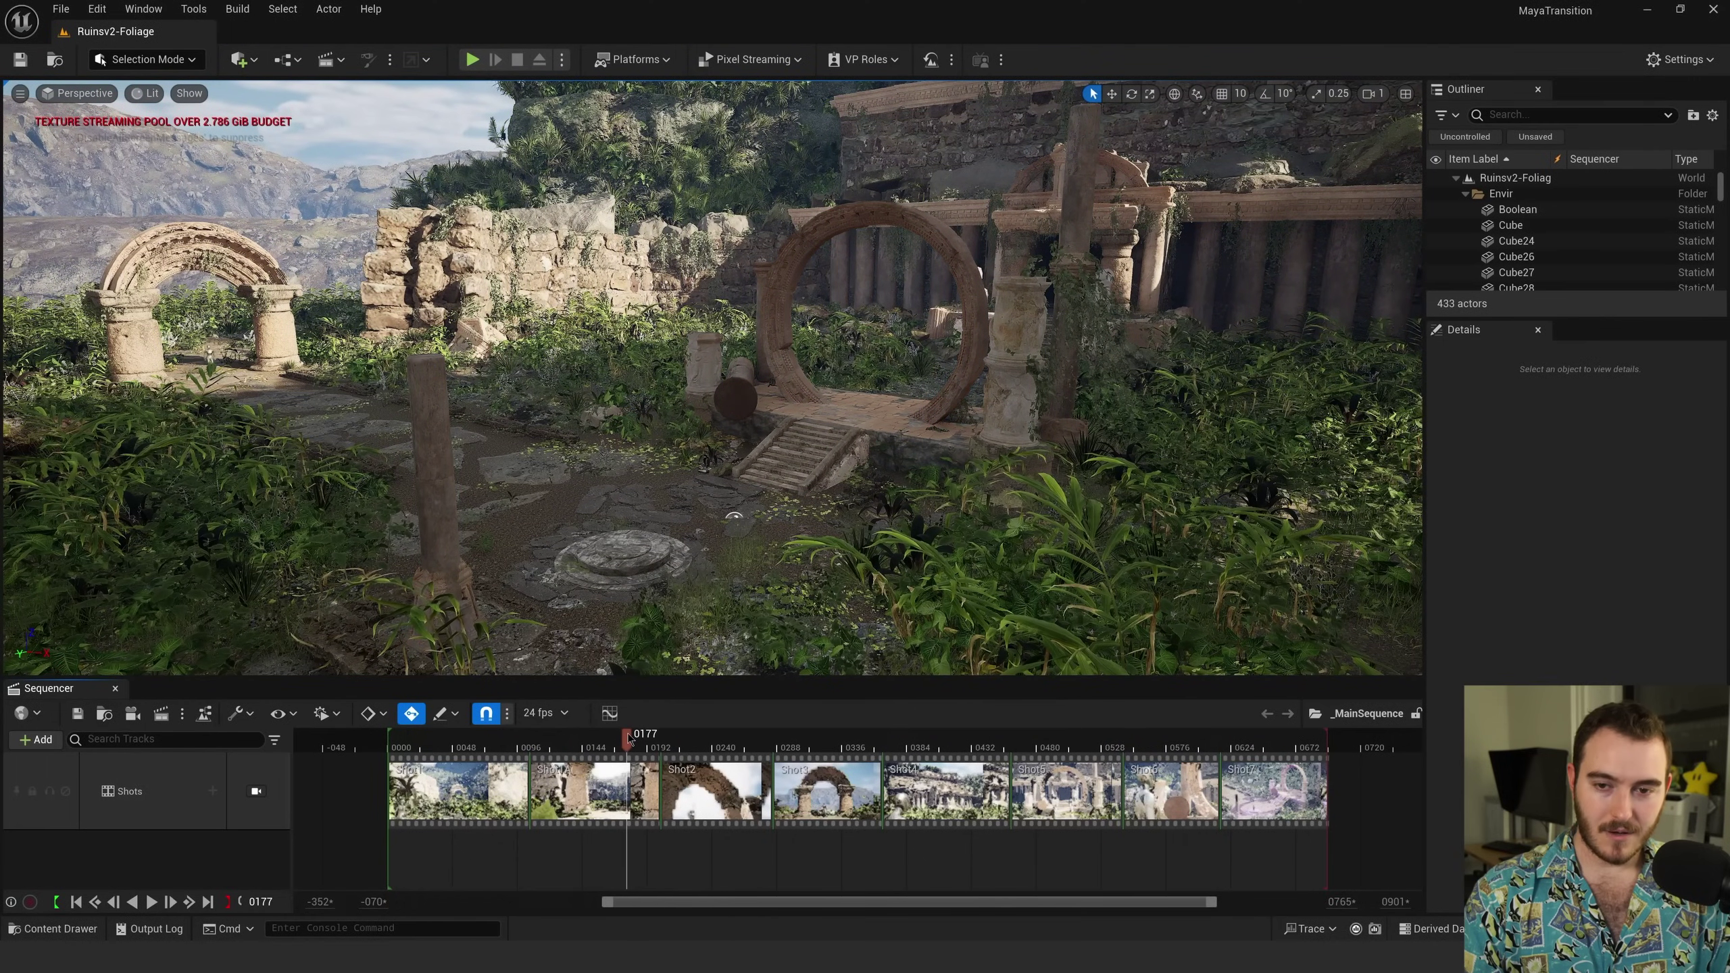
left_click_drag(678, 734, 1163, 739)
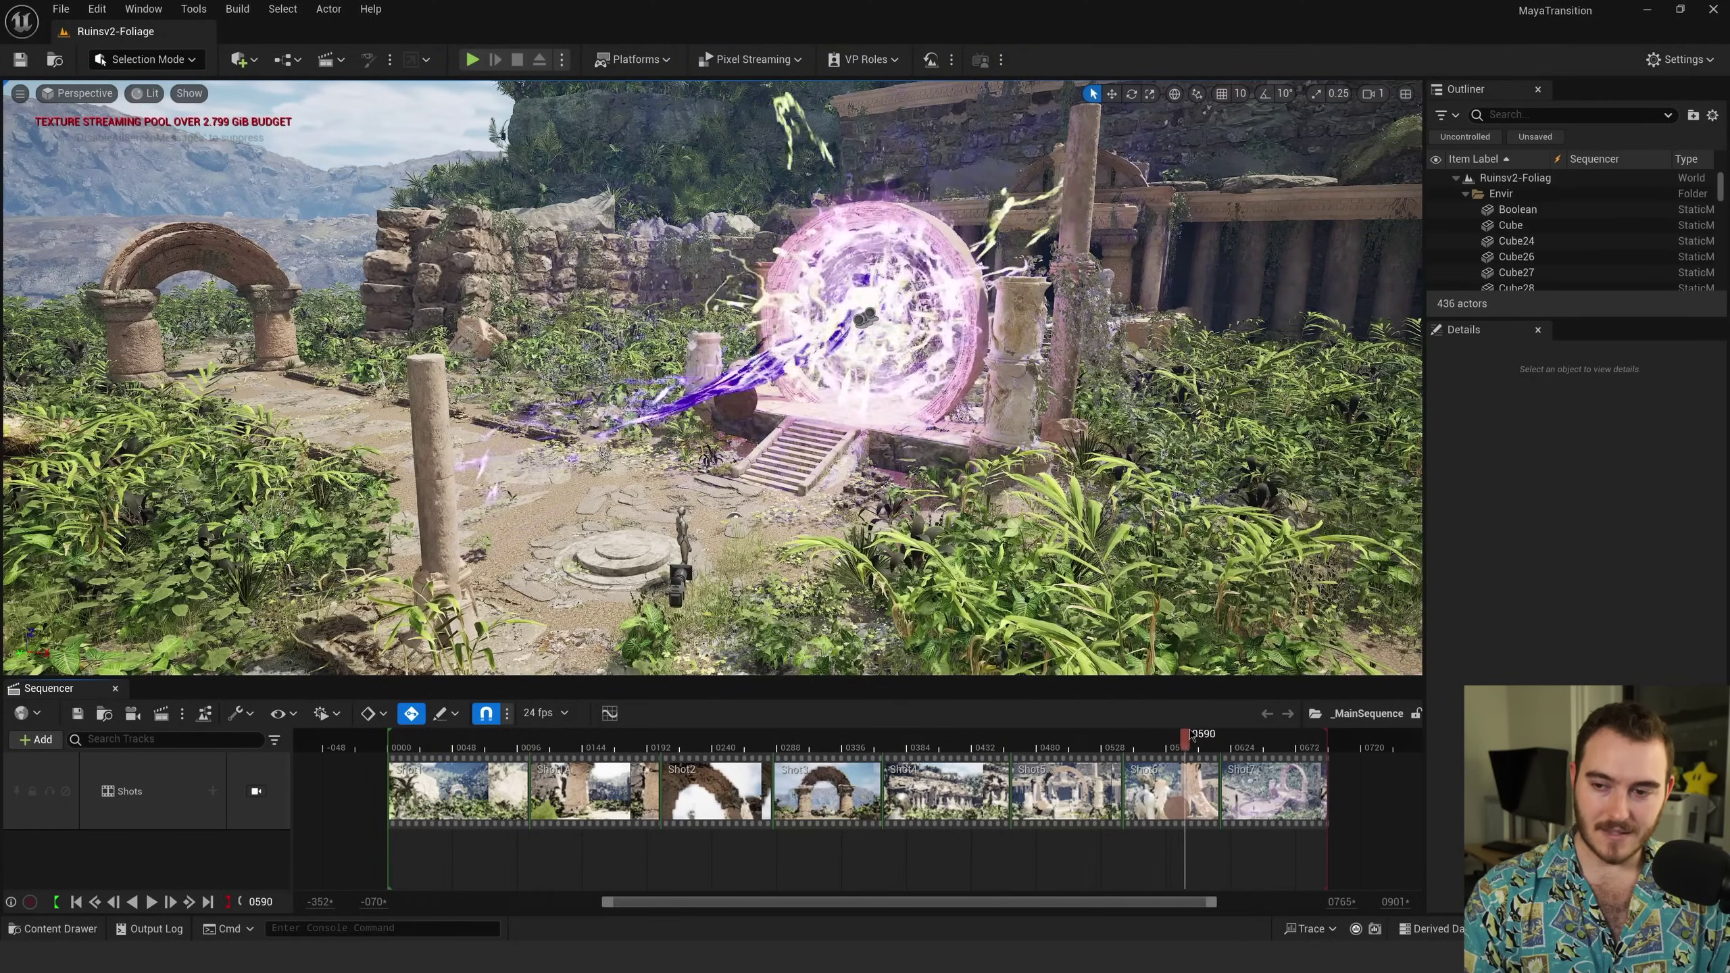
mouse_move(1206, 739)
left_mouse_down()
mouse_move(1274, 736)
mouse_move(1181, 748)
left_mouse_up()
Step: Compare the free view with the shot camera at frames 585 and 645, and play the last shot from the free view
key("s")
right_click_drag(712, 378, 768, 344)
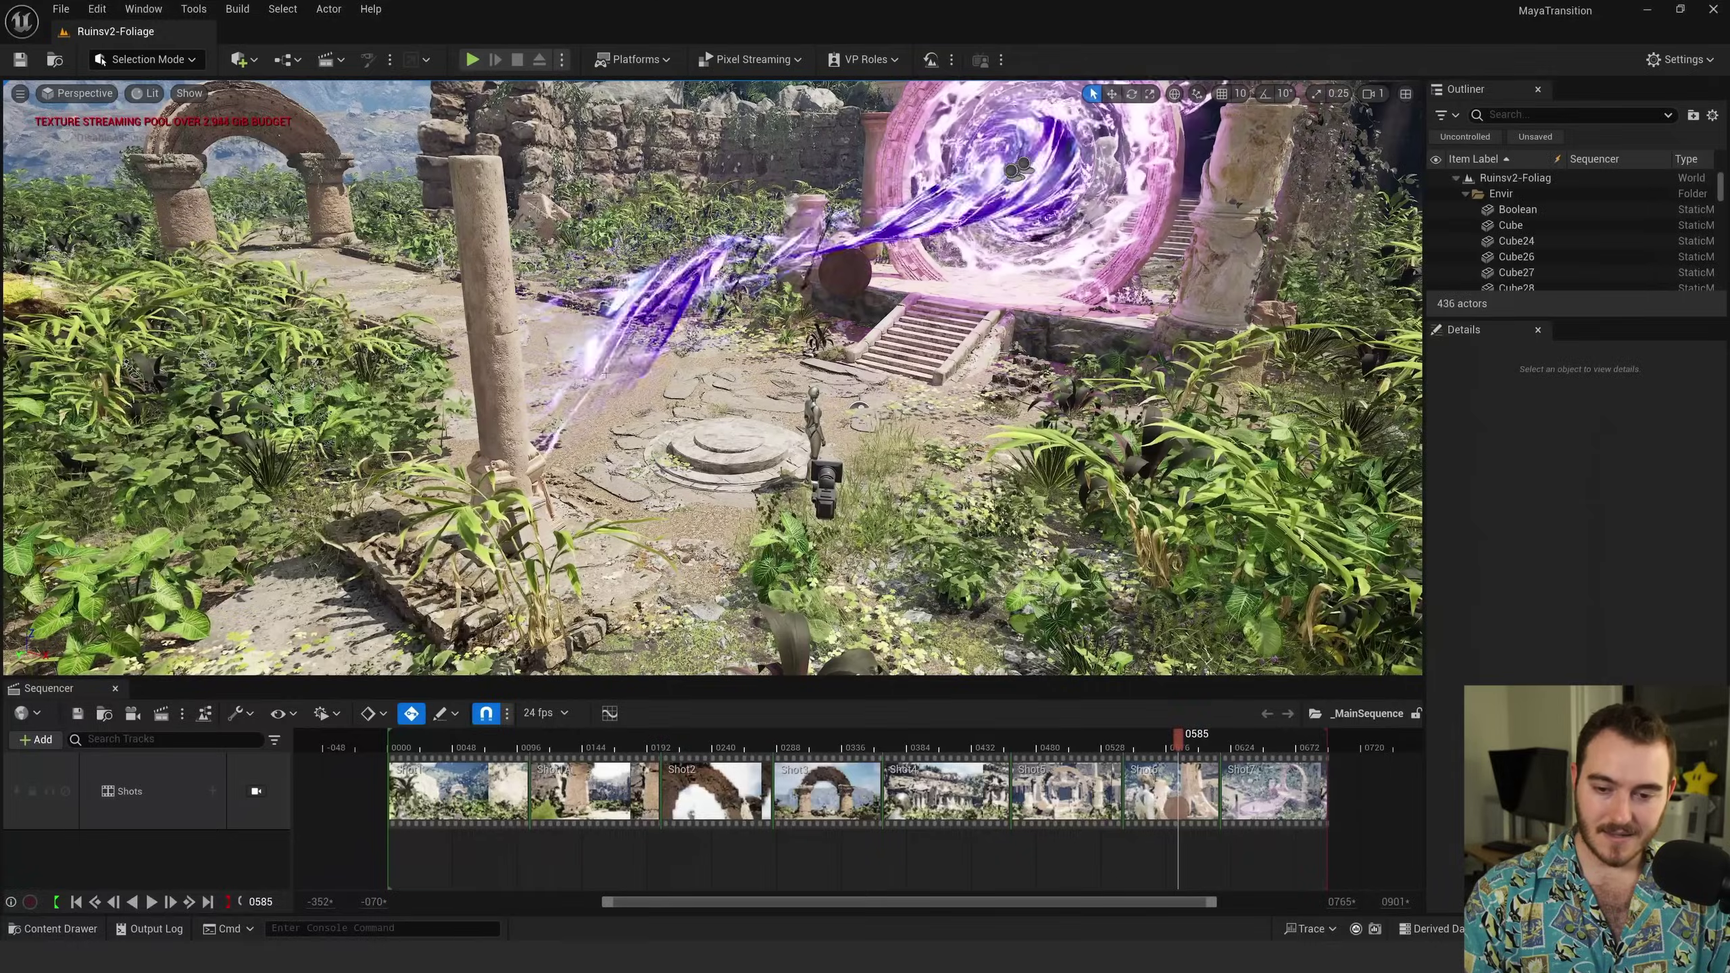
left_click(256, 791)
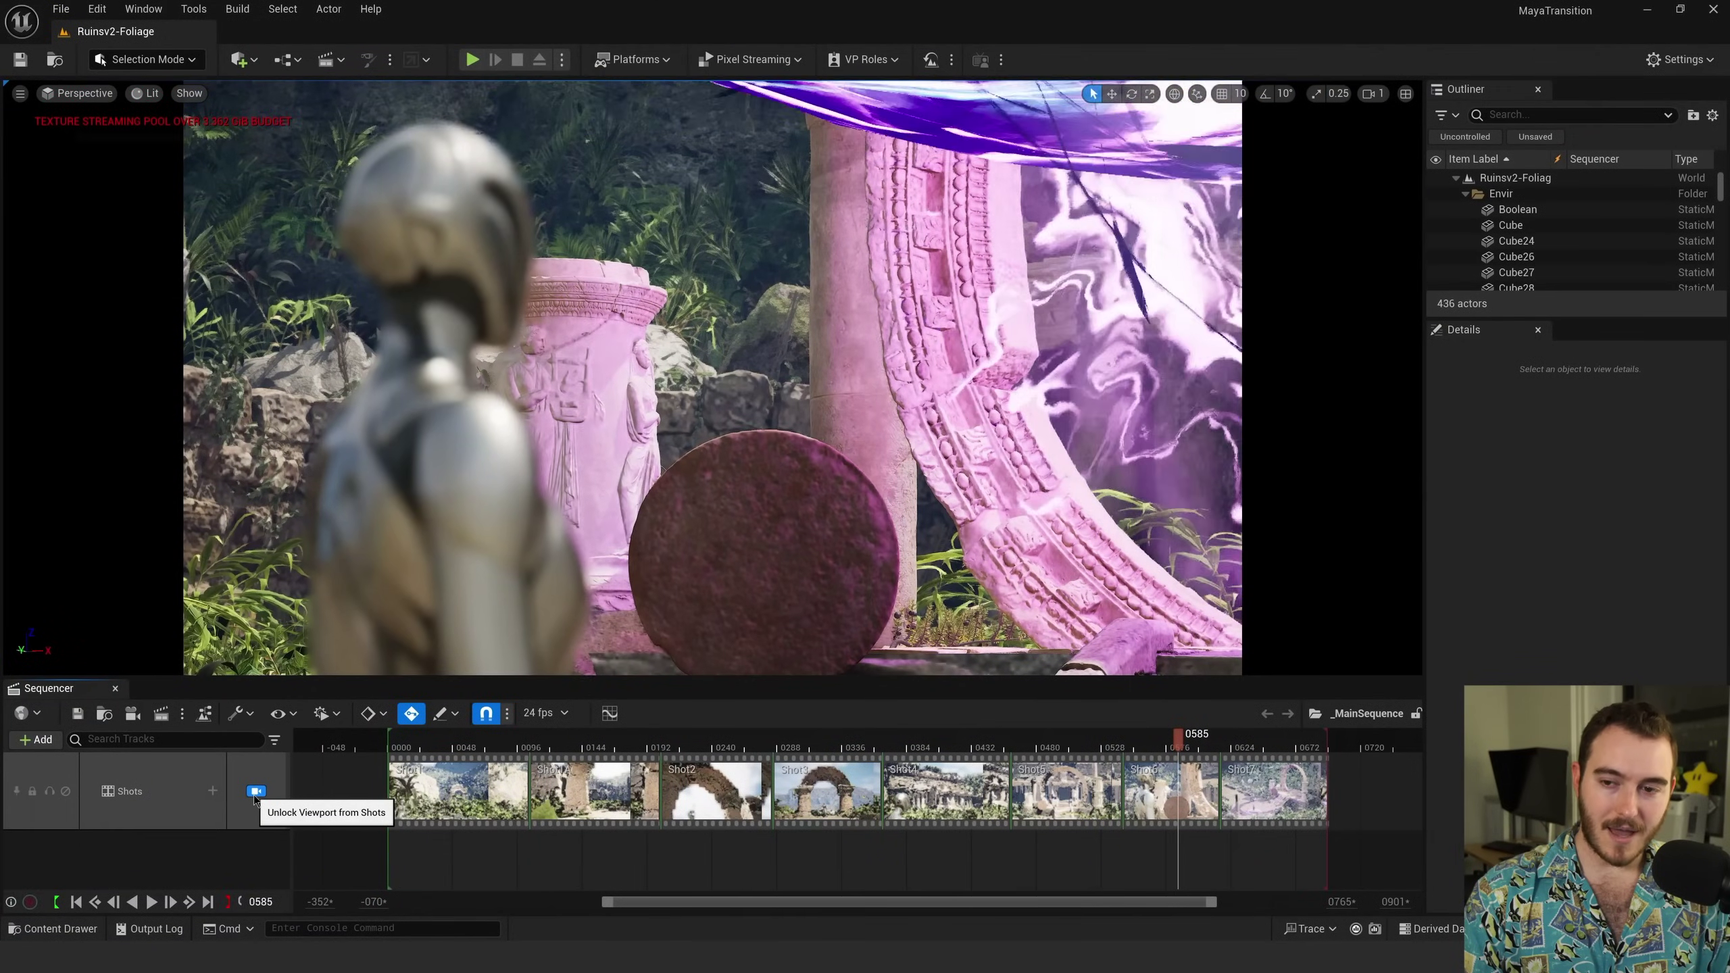
left_click(256, 791)
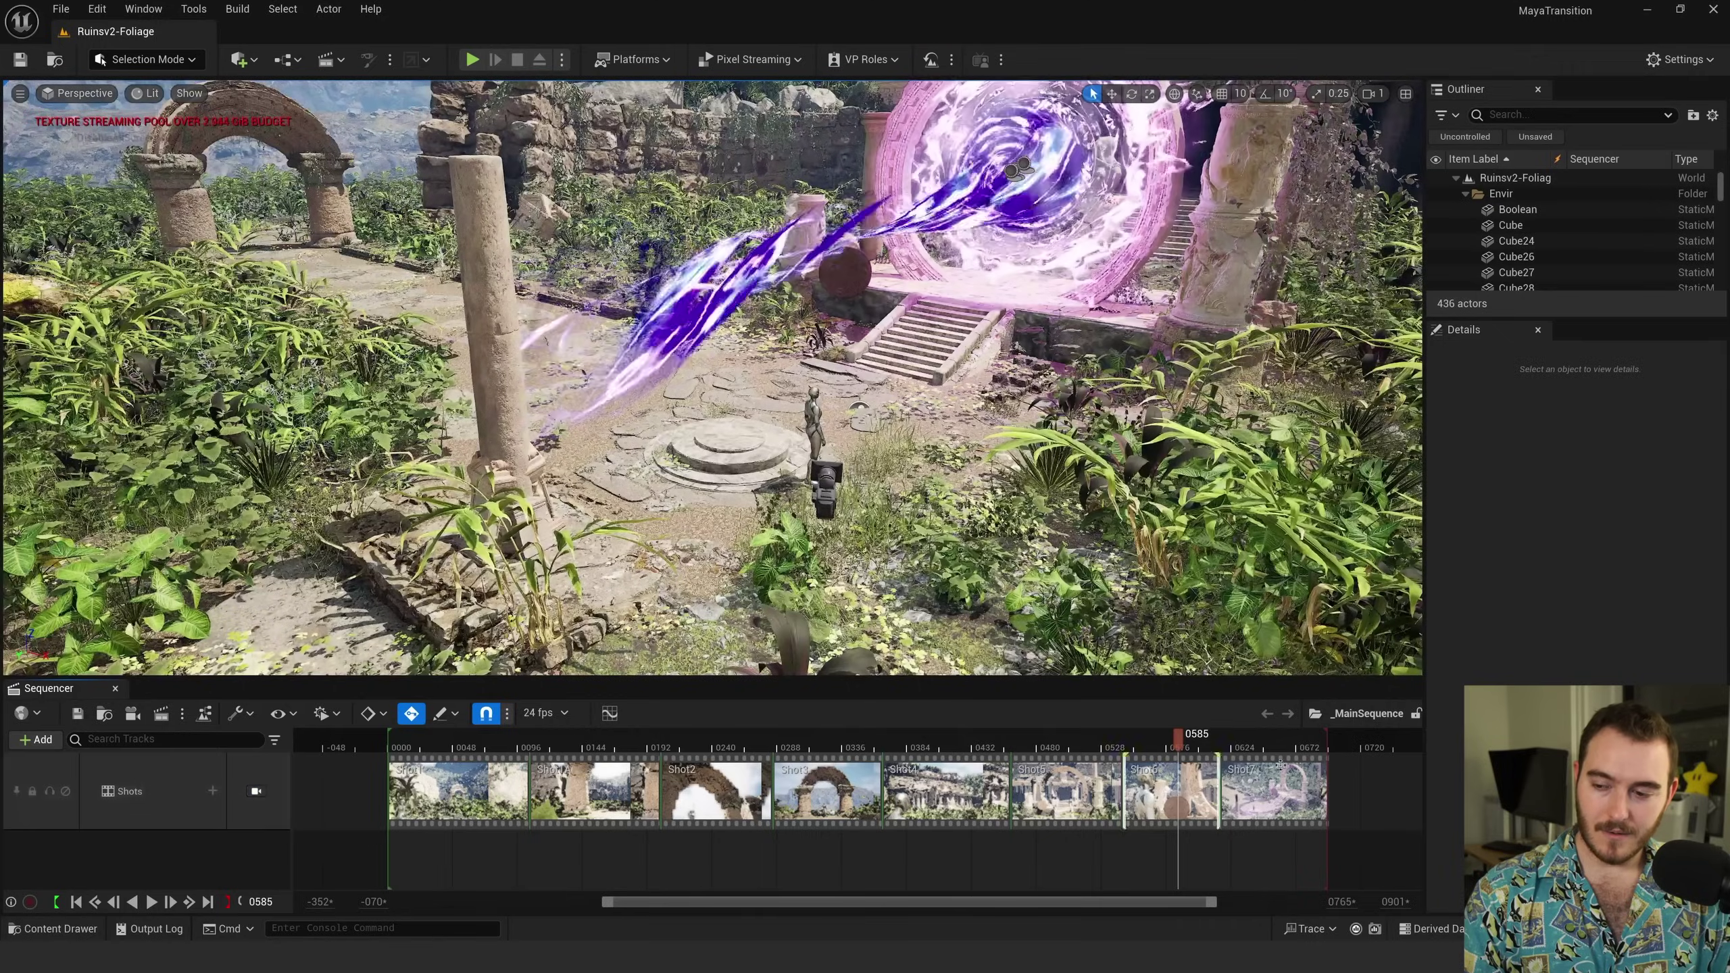
left_click(1261, 741)
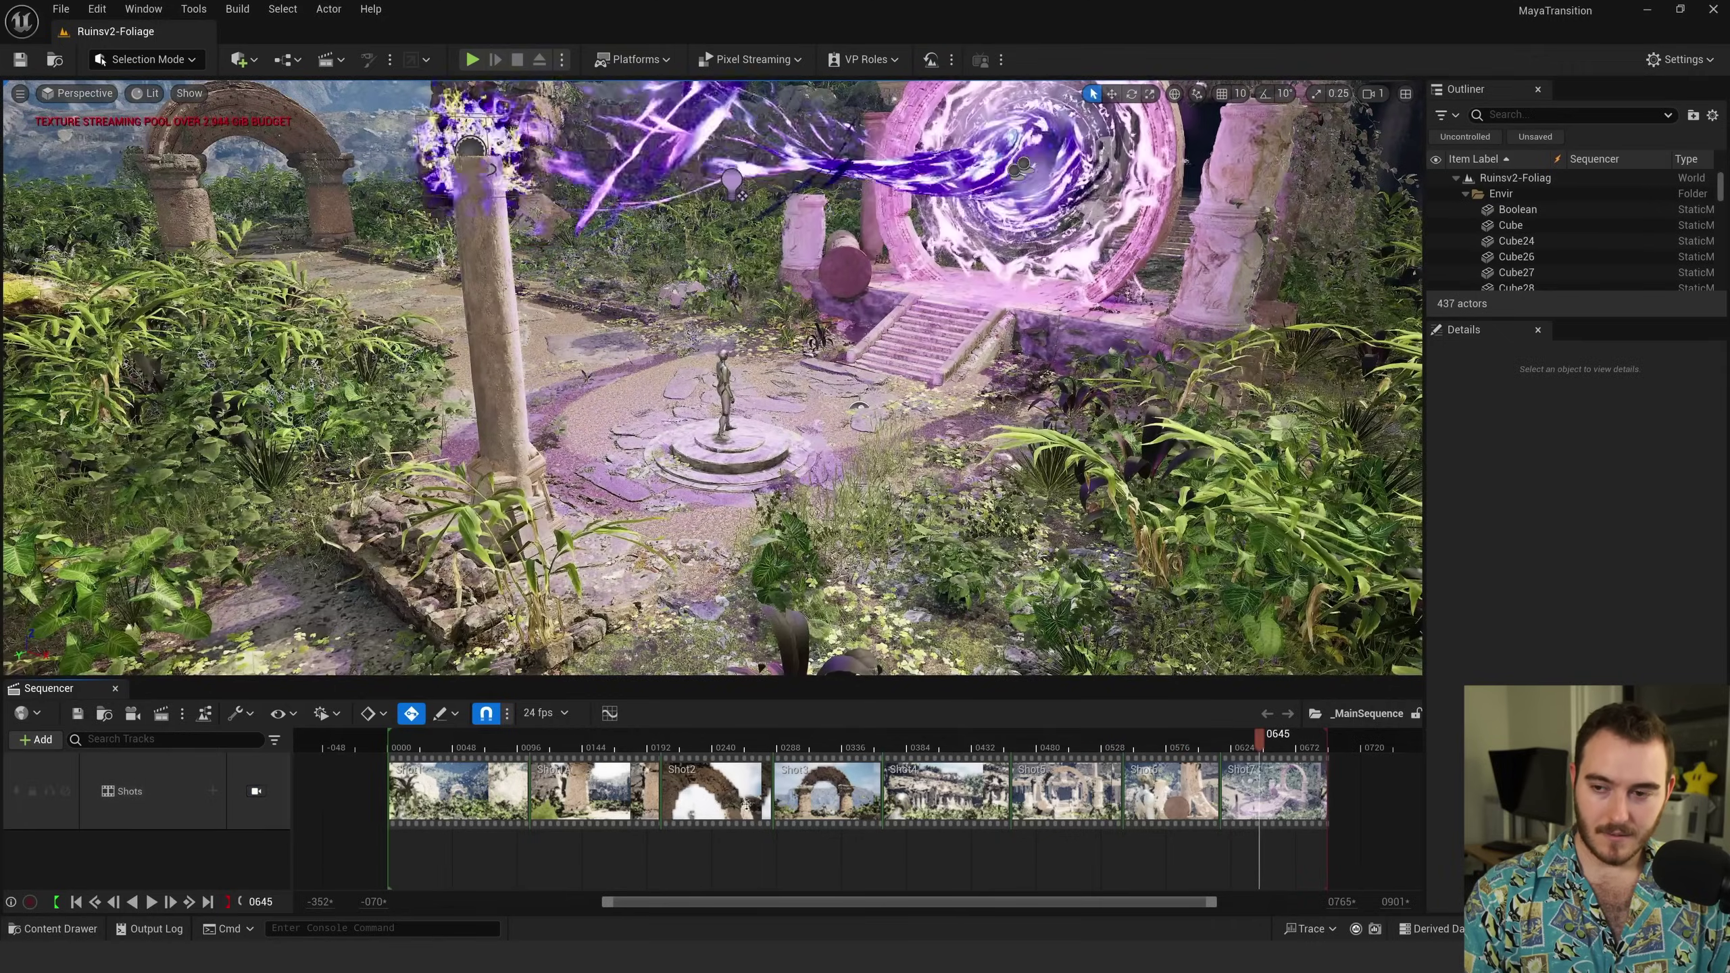
left_click(257, 792)
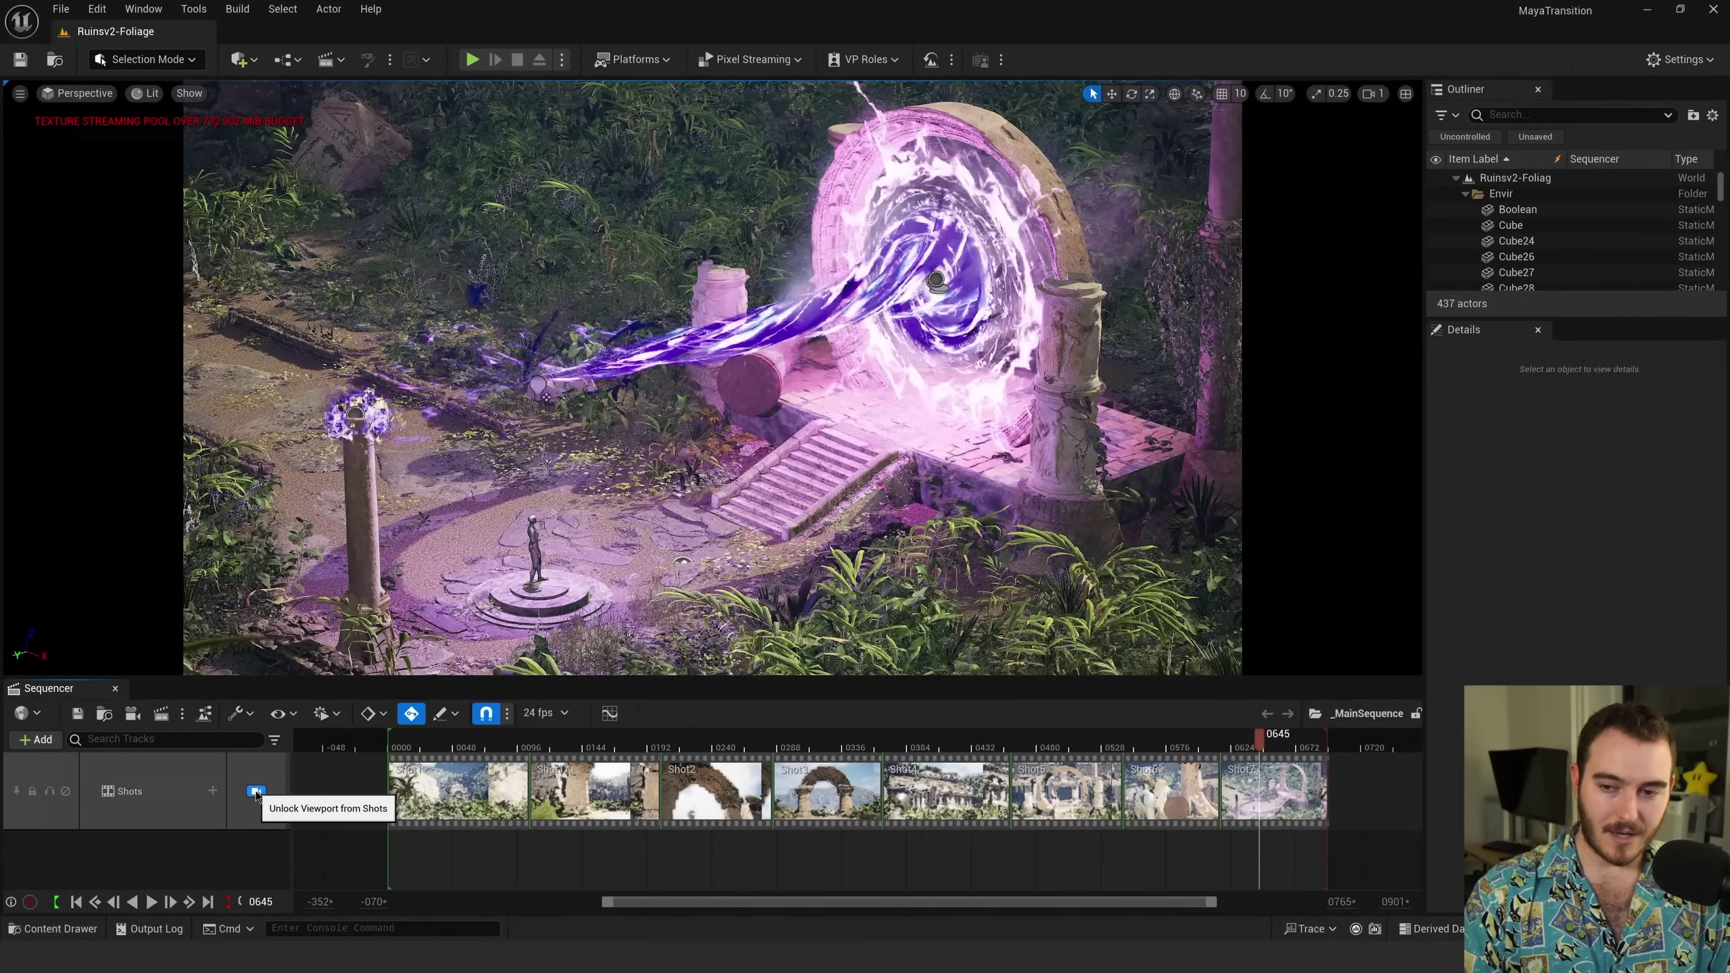
left_click(256, 792)
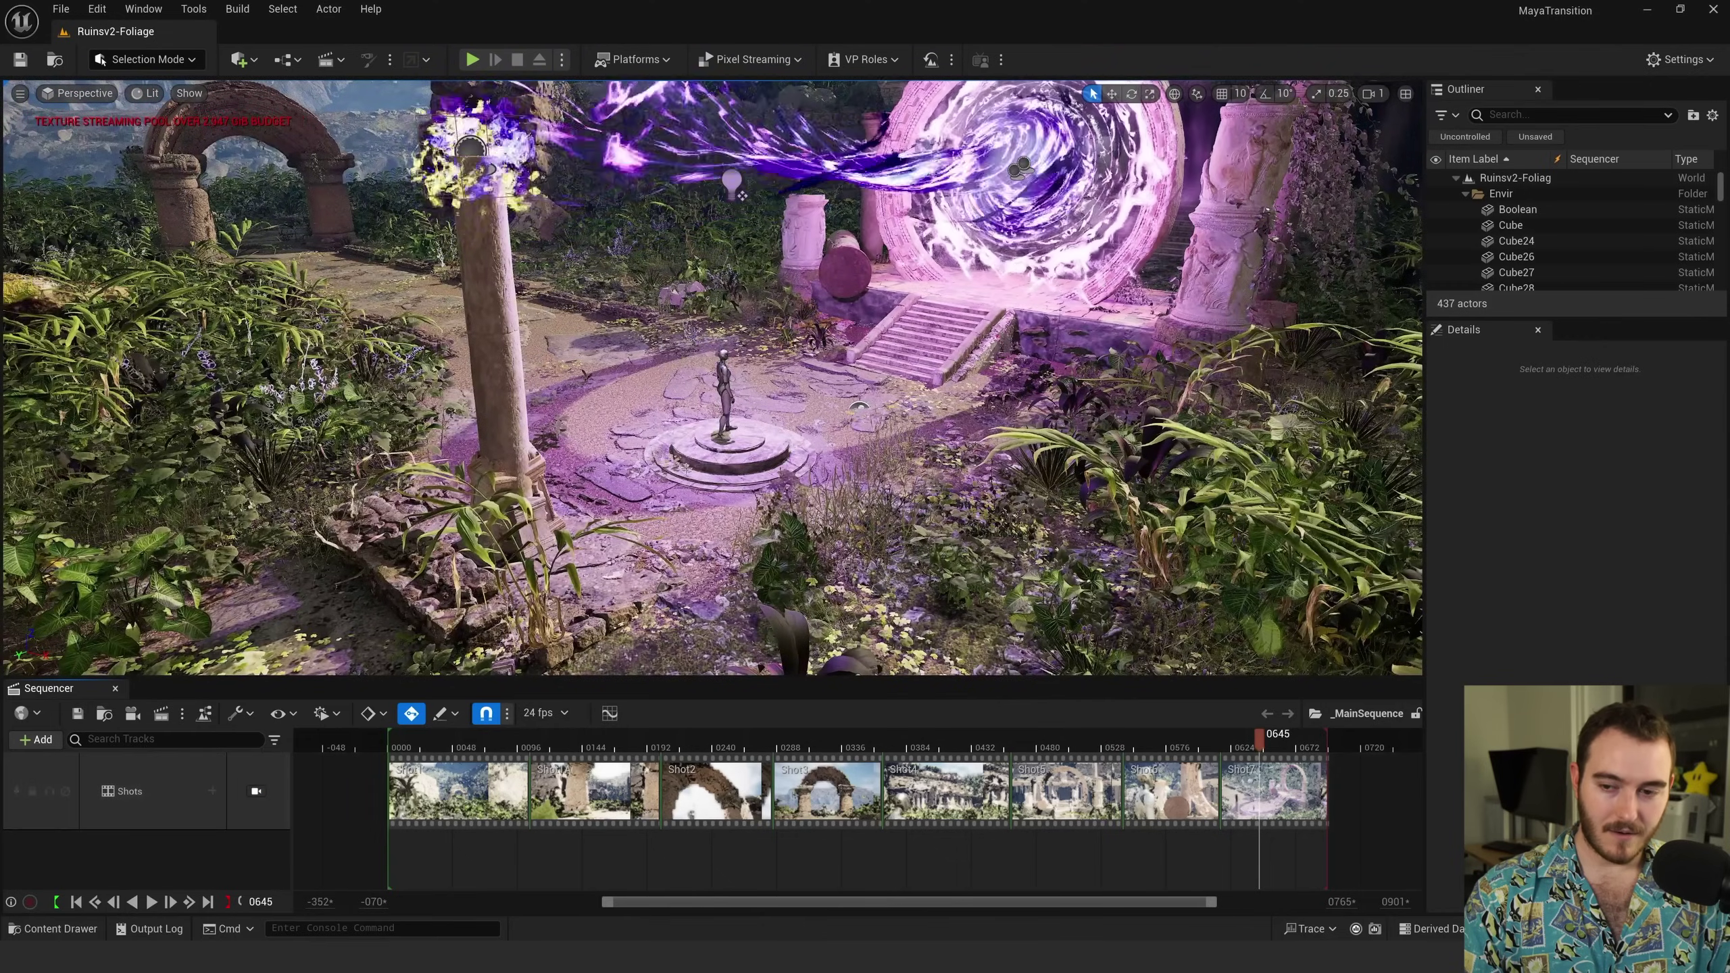
key("space")
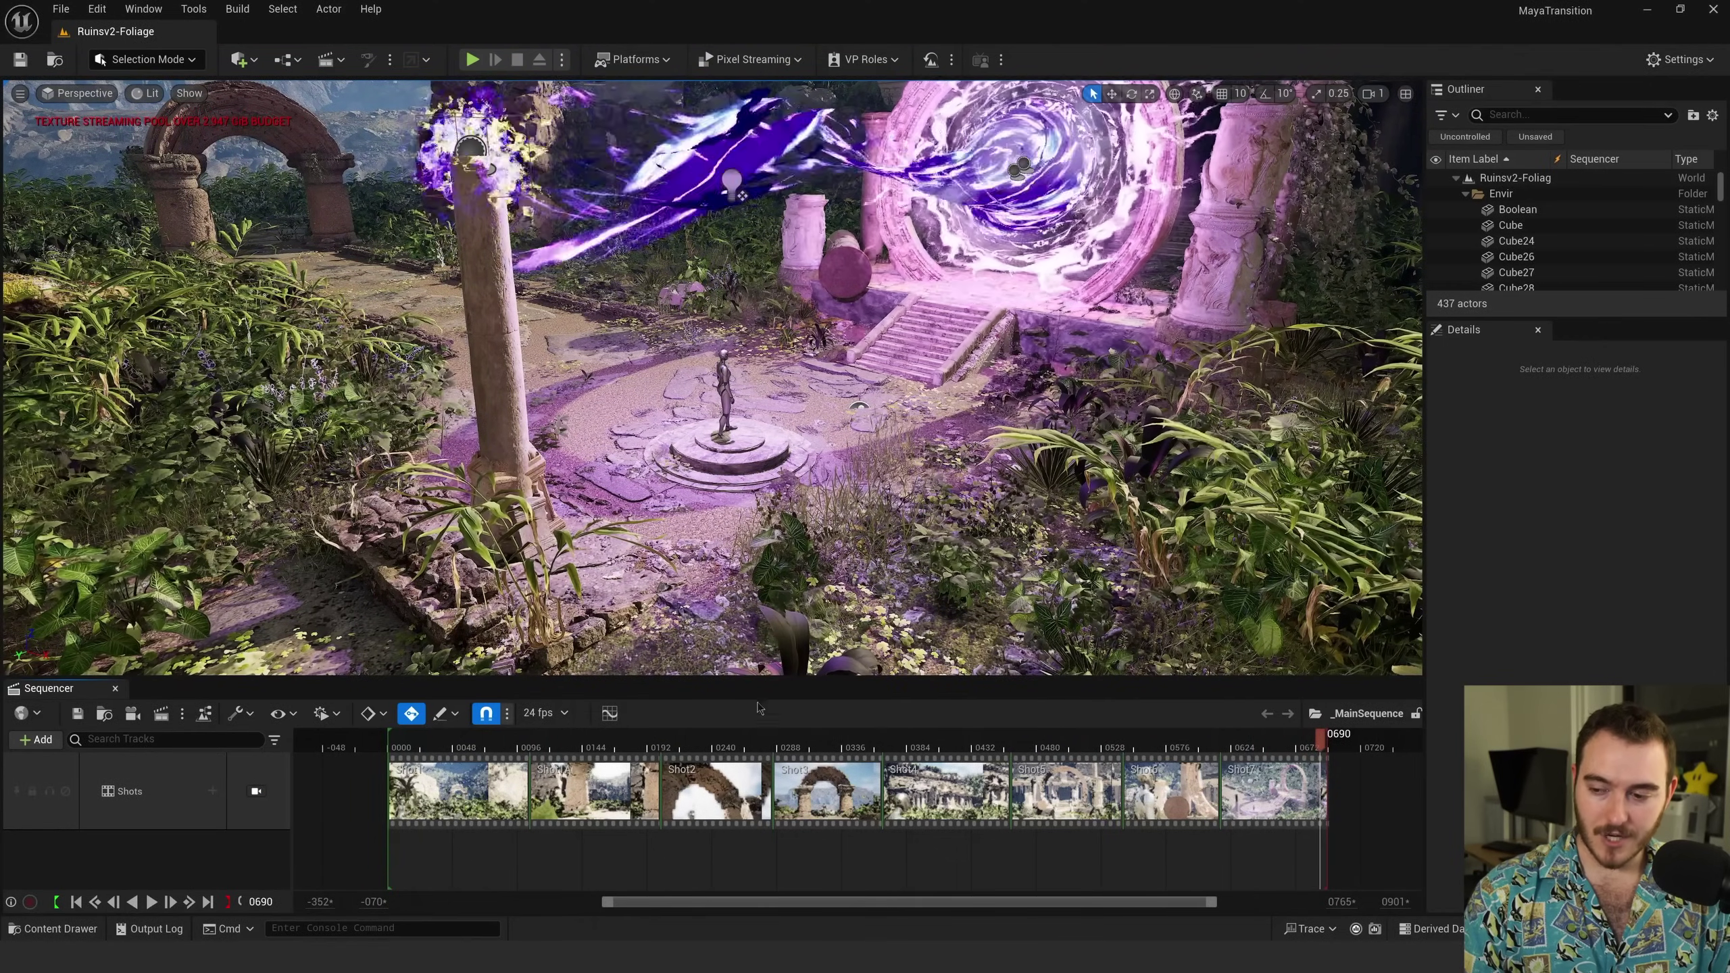
Step: Open Shot7 from the main sequence, enlarge the Sequencer to show all its subsequences, and select ANIM_Shot7
double_click(1240, 787)
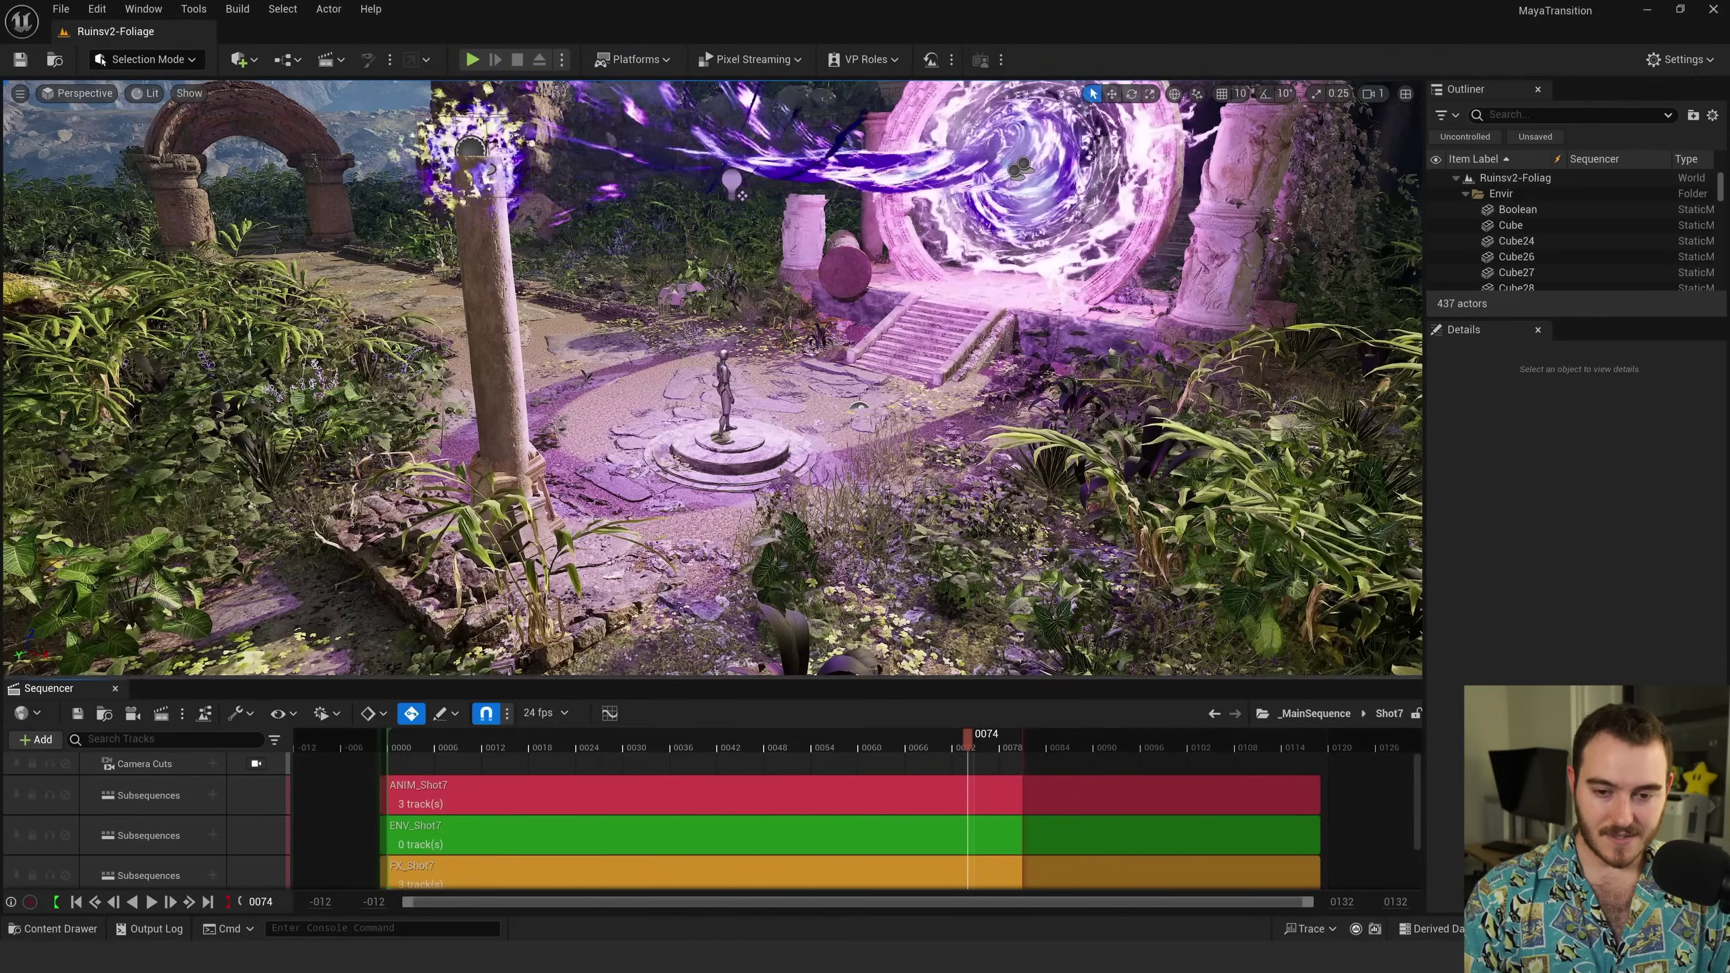
left_click_drag(354, 676, 229, 514)
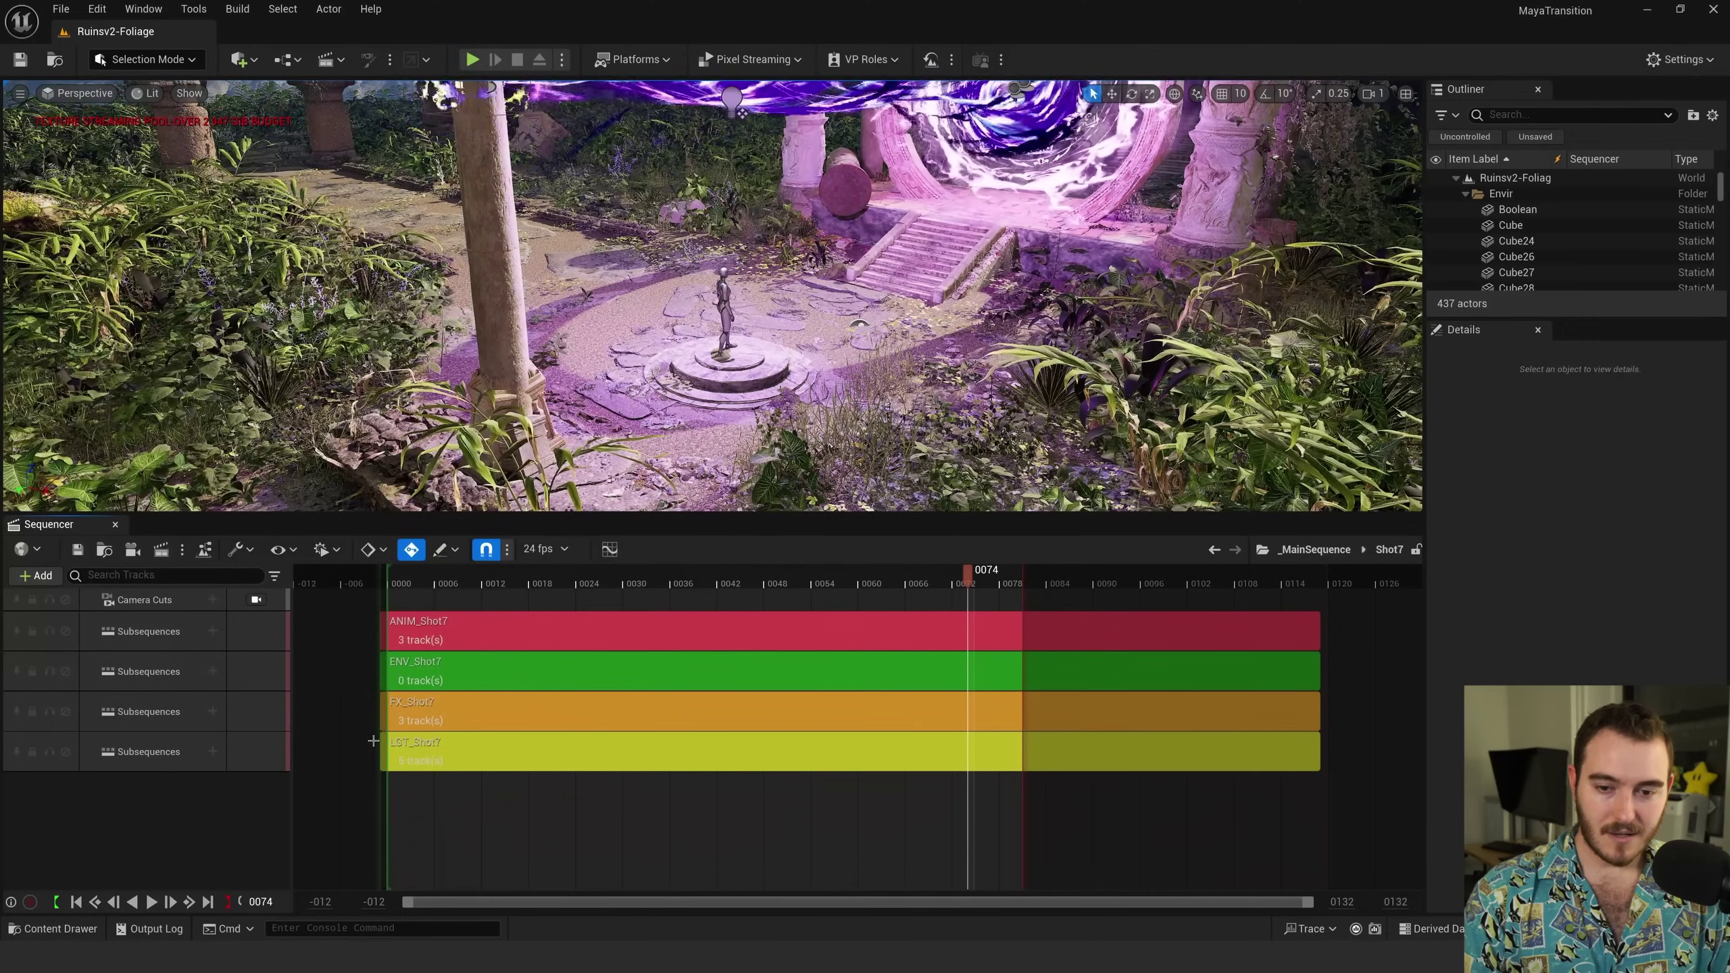
left_click(509, 644)
Step: Deactivate the ANIM_Shot7 subsequence, view the mannequin in front of the portal, and reactivate the subsequence
left_click(65, 631)
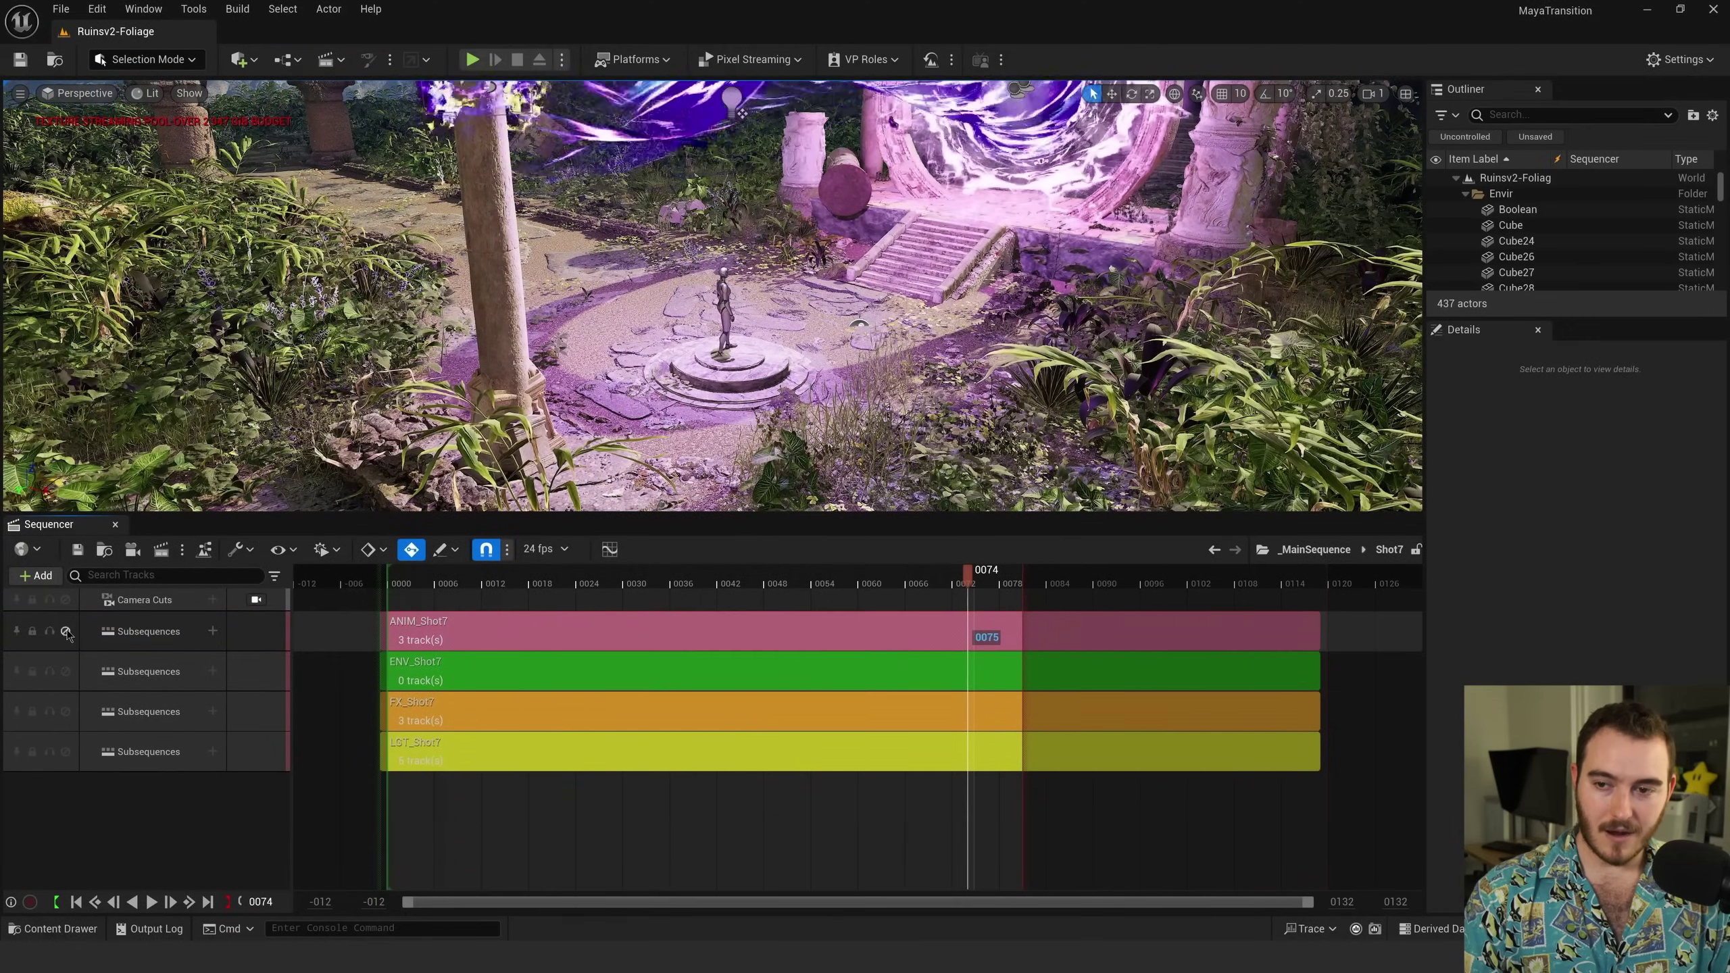
key("w")
right_click_drag(613, 271, 664, 177)
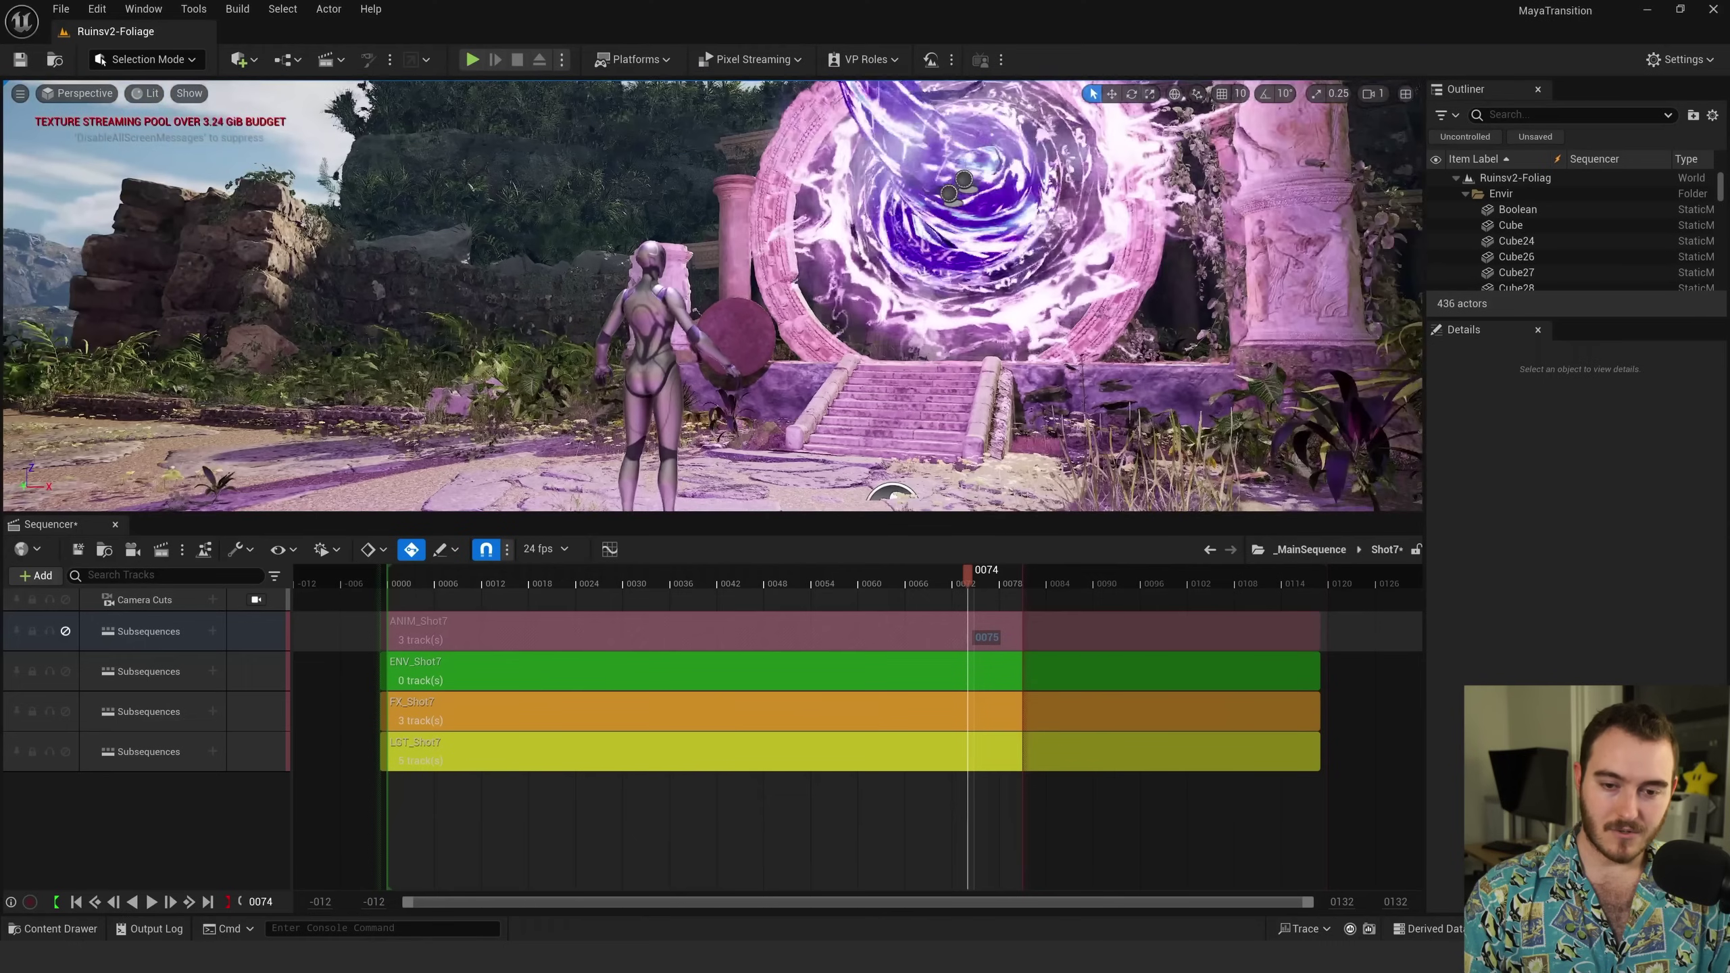
left_click(66, 632)
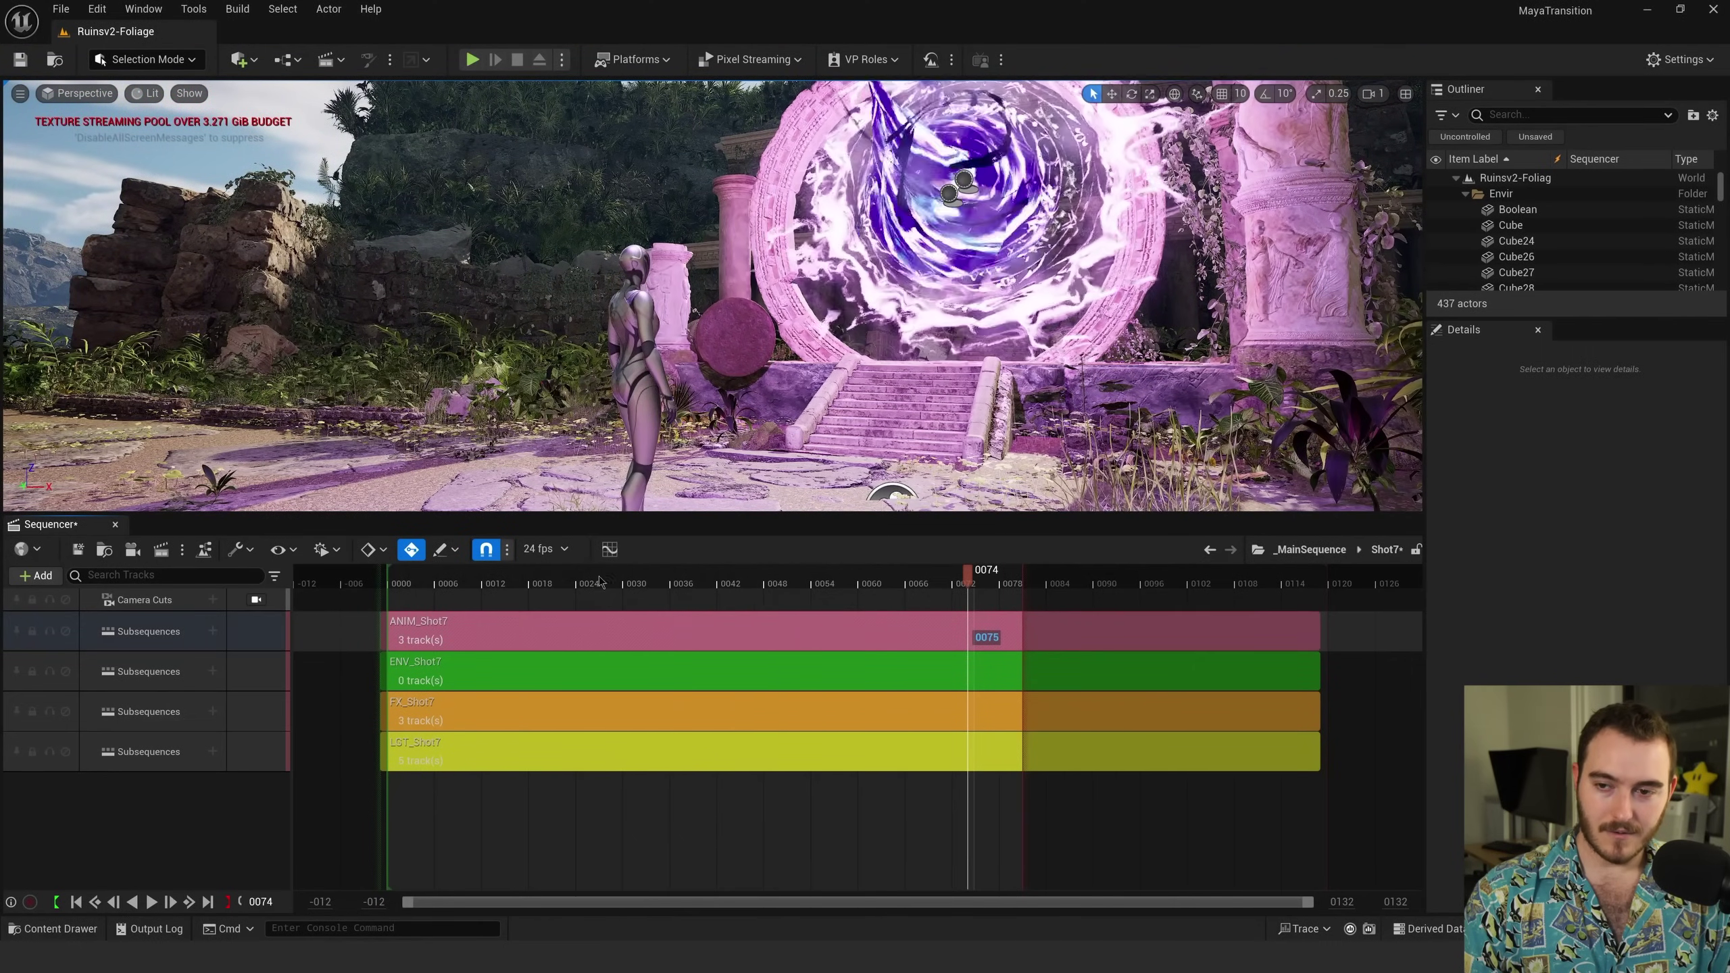
Step: Scrub through Shot7, open Shot5 through its shot camera, and scrub it to frame 66
left_click_drag(599, 582, 886, 603)
left_click(51, 632)
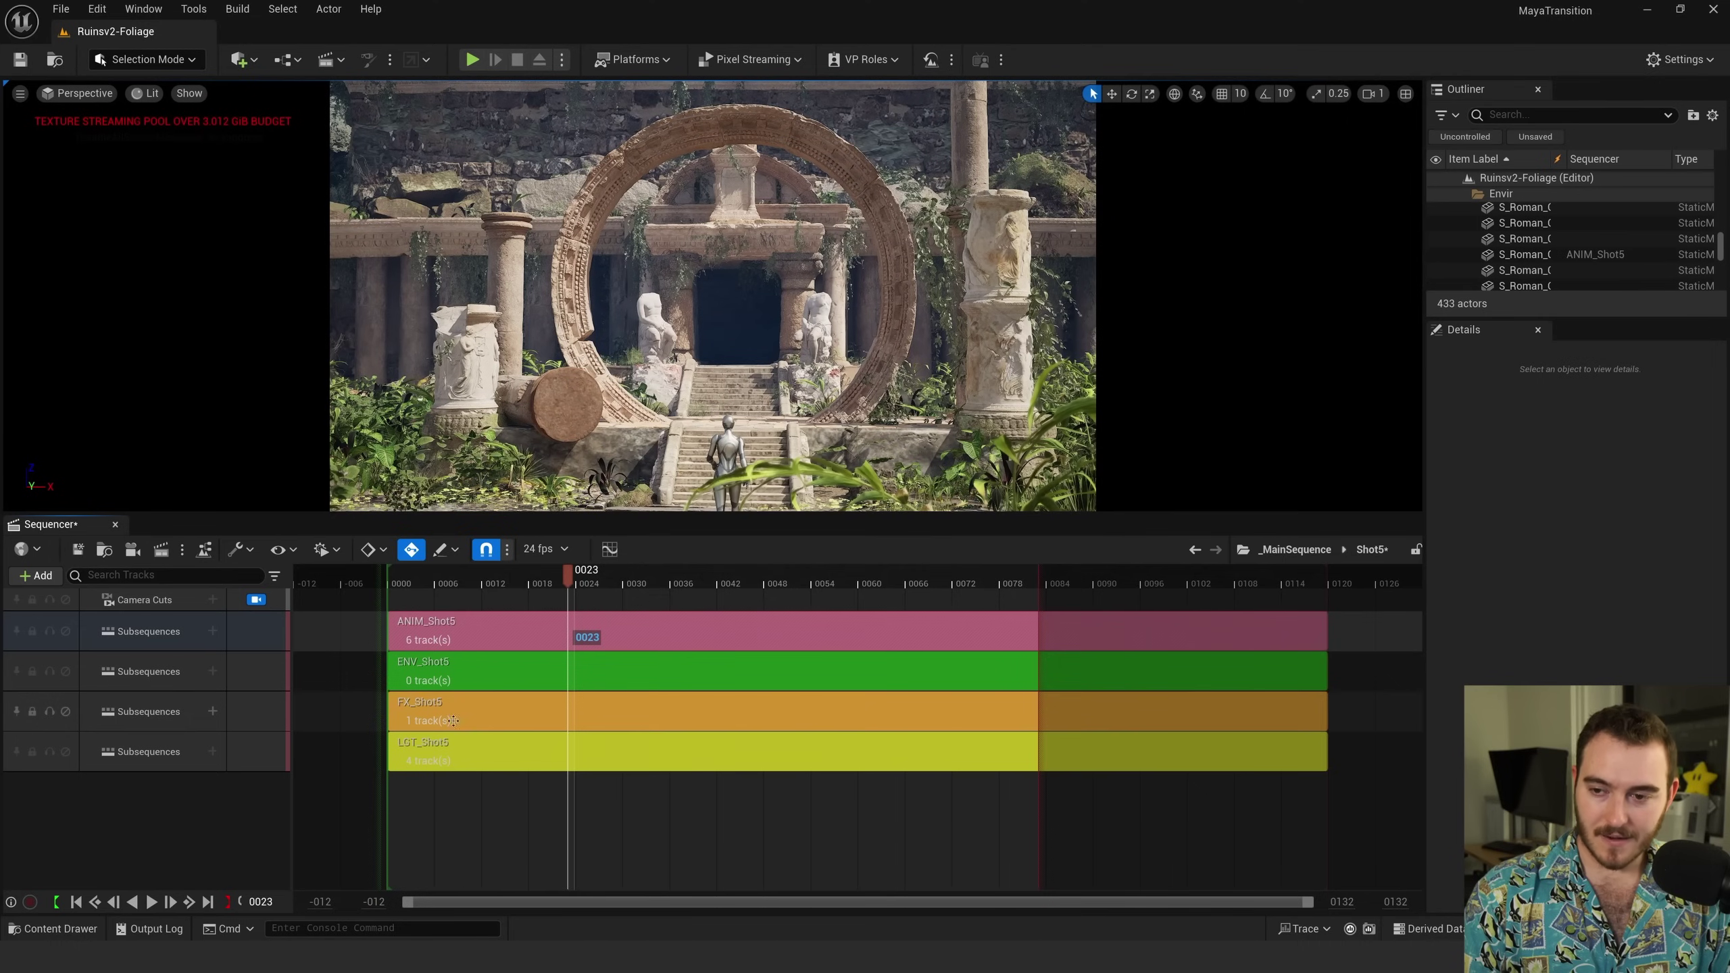
left_click_drag(715, 583, 905, 584)
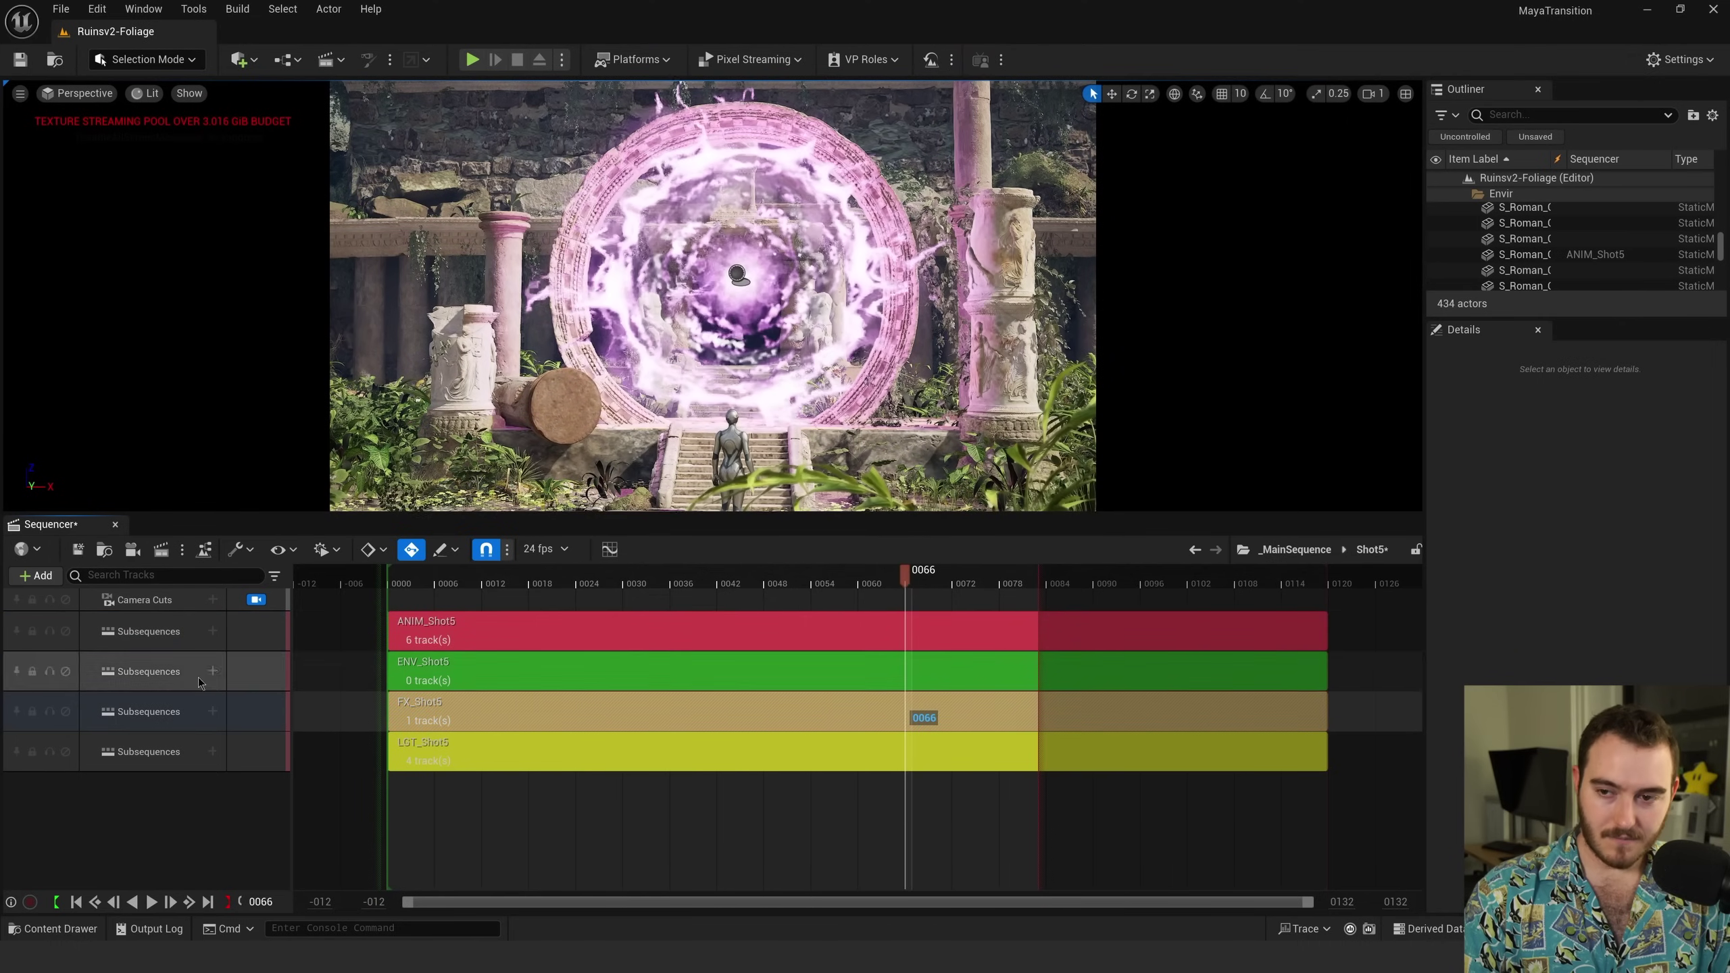
Step: Toggle the FX_Shot5 subsequence to compare the shot with and without the portal effect, leaving it deactivated
left_click(65, 711)
left_click(65, 712)
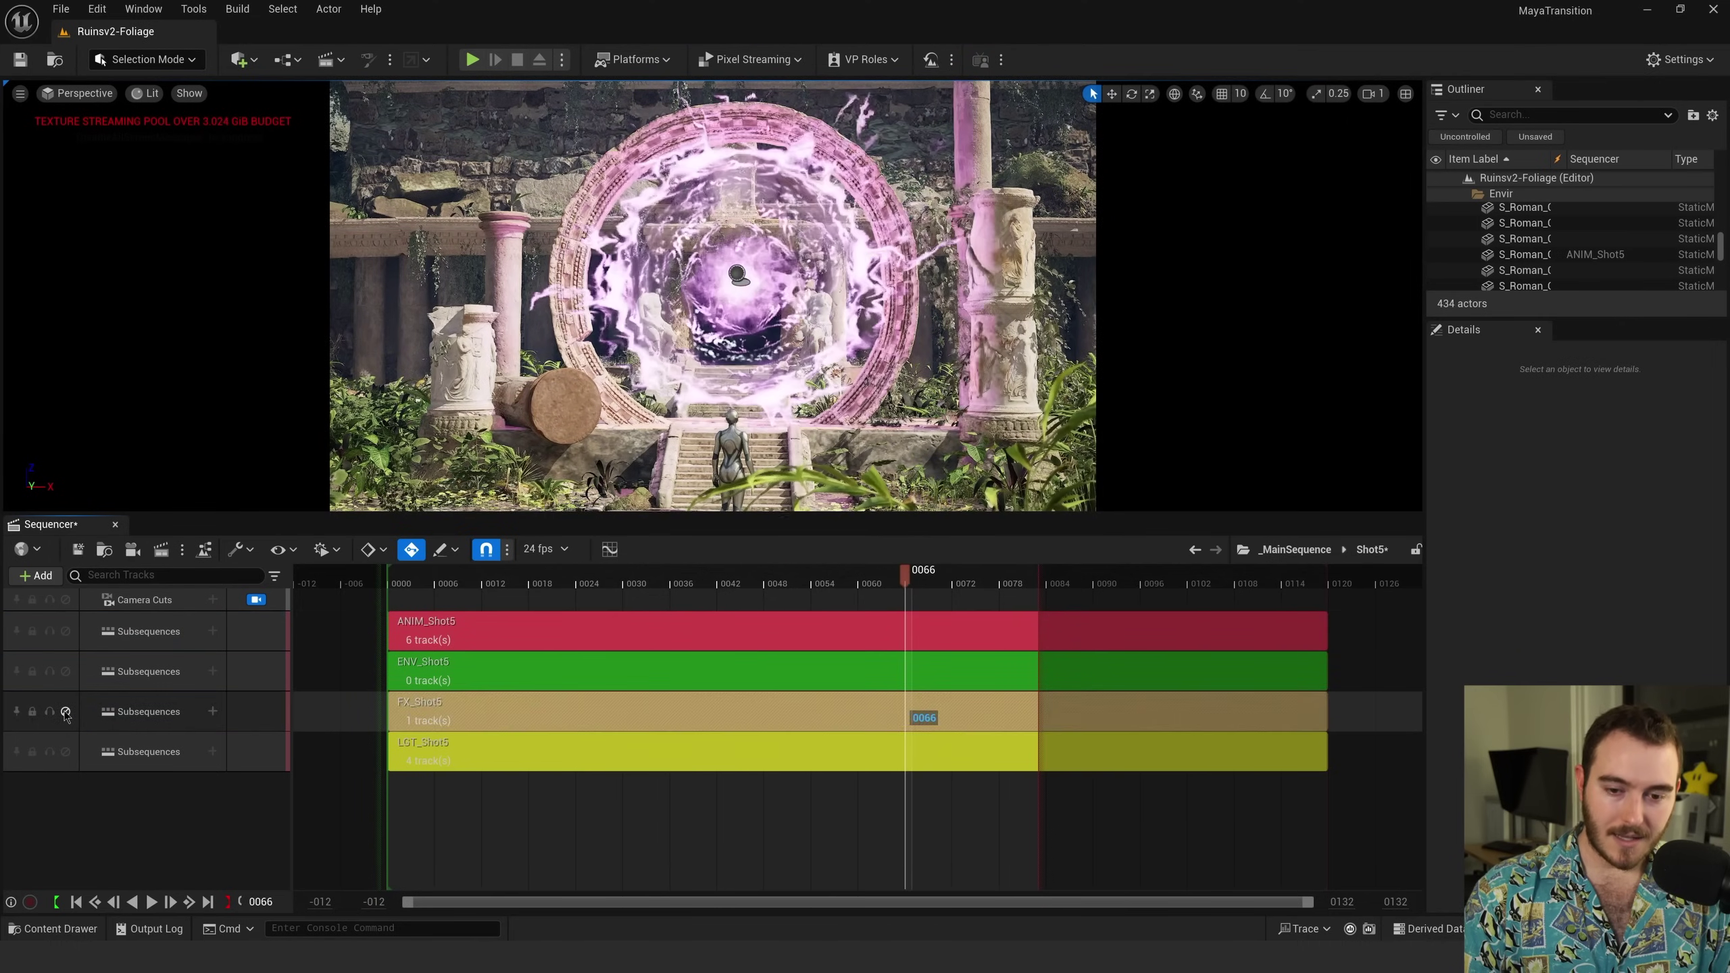
left_click(65, 712)
Step: Toggle the LGT_Shot5 subsequence off and on to compare the shot with and without its lighting
left_click(66, 752)
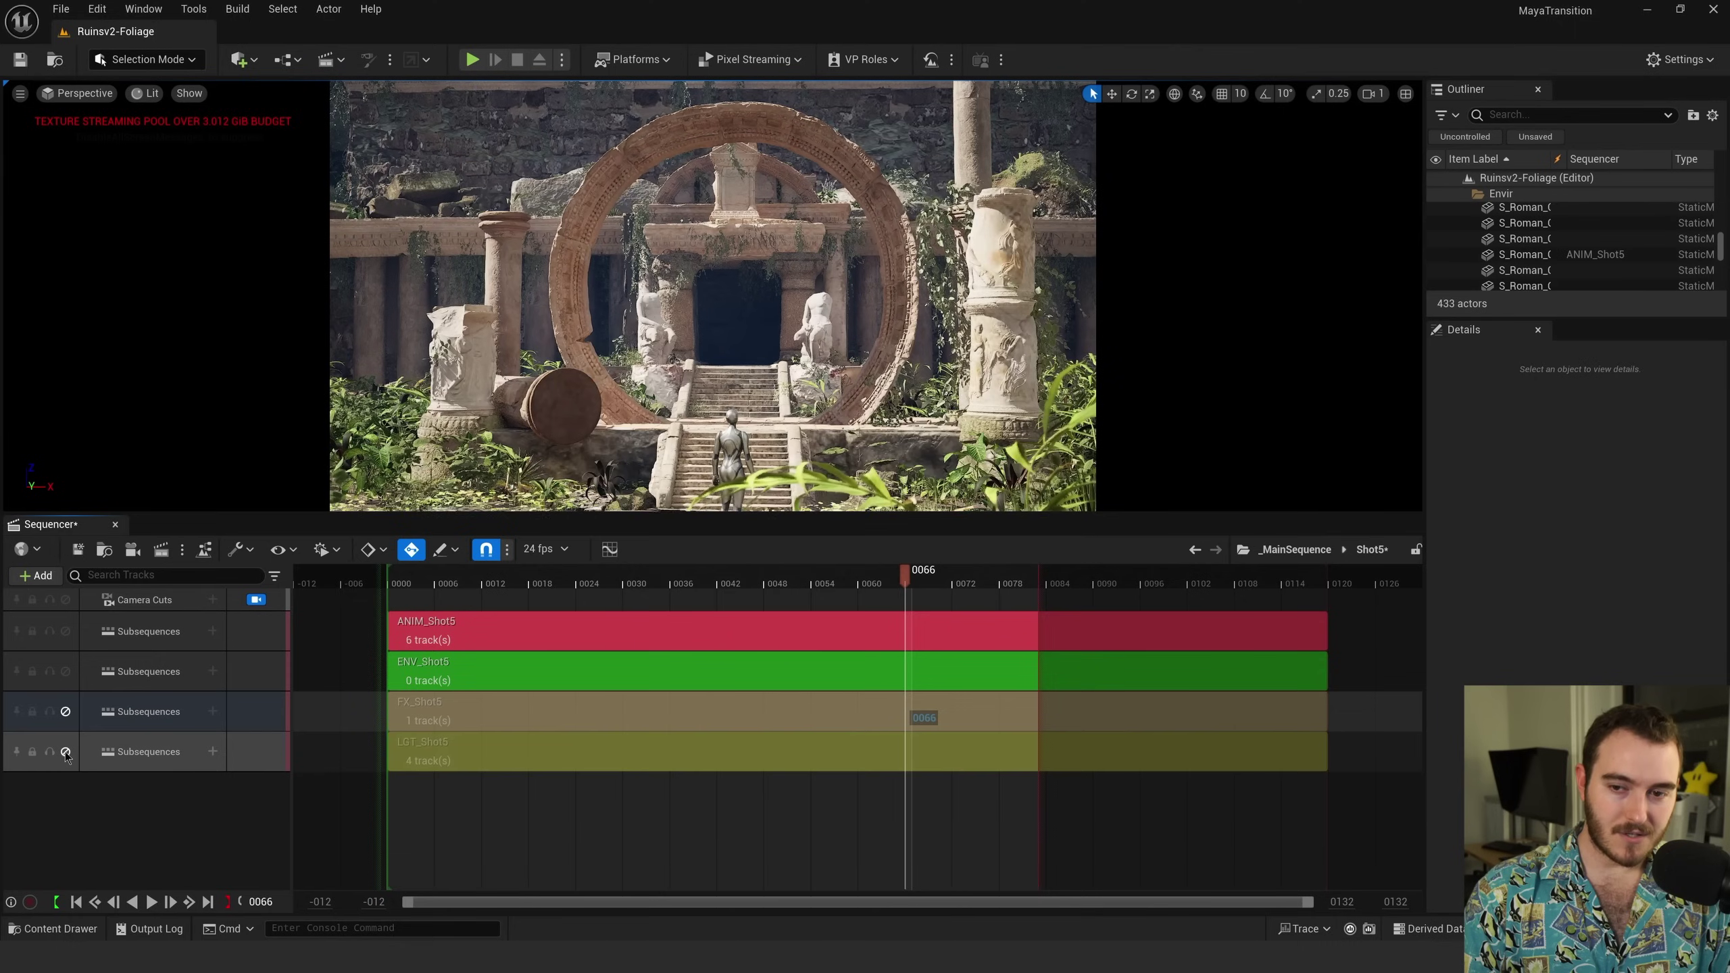
left_click(66, 752)
left_click(66, 752)
left_click(65, 752)
left_click(65, 752)
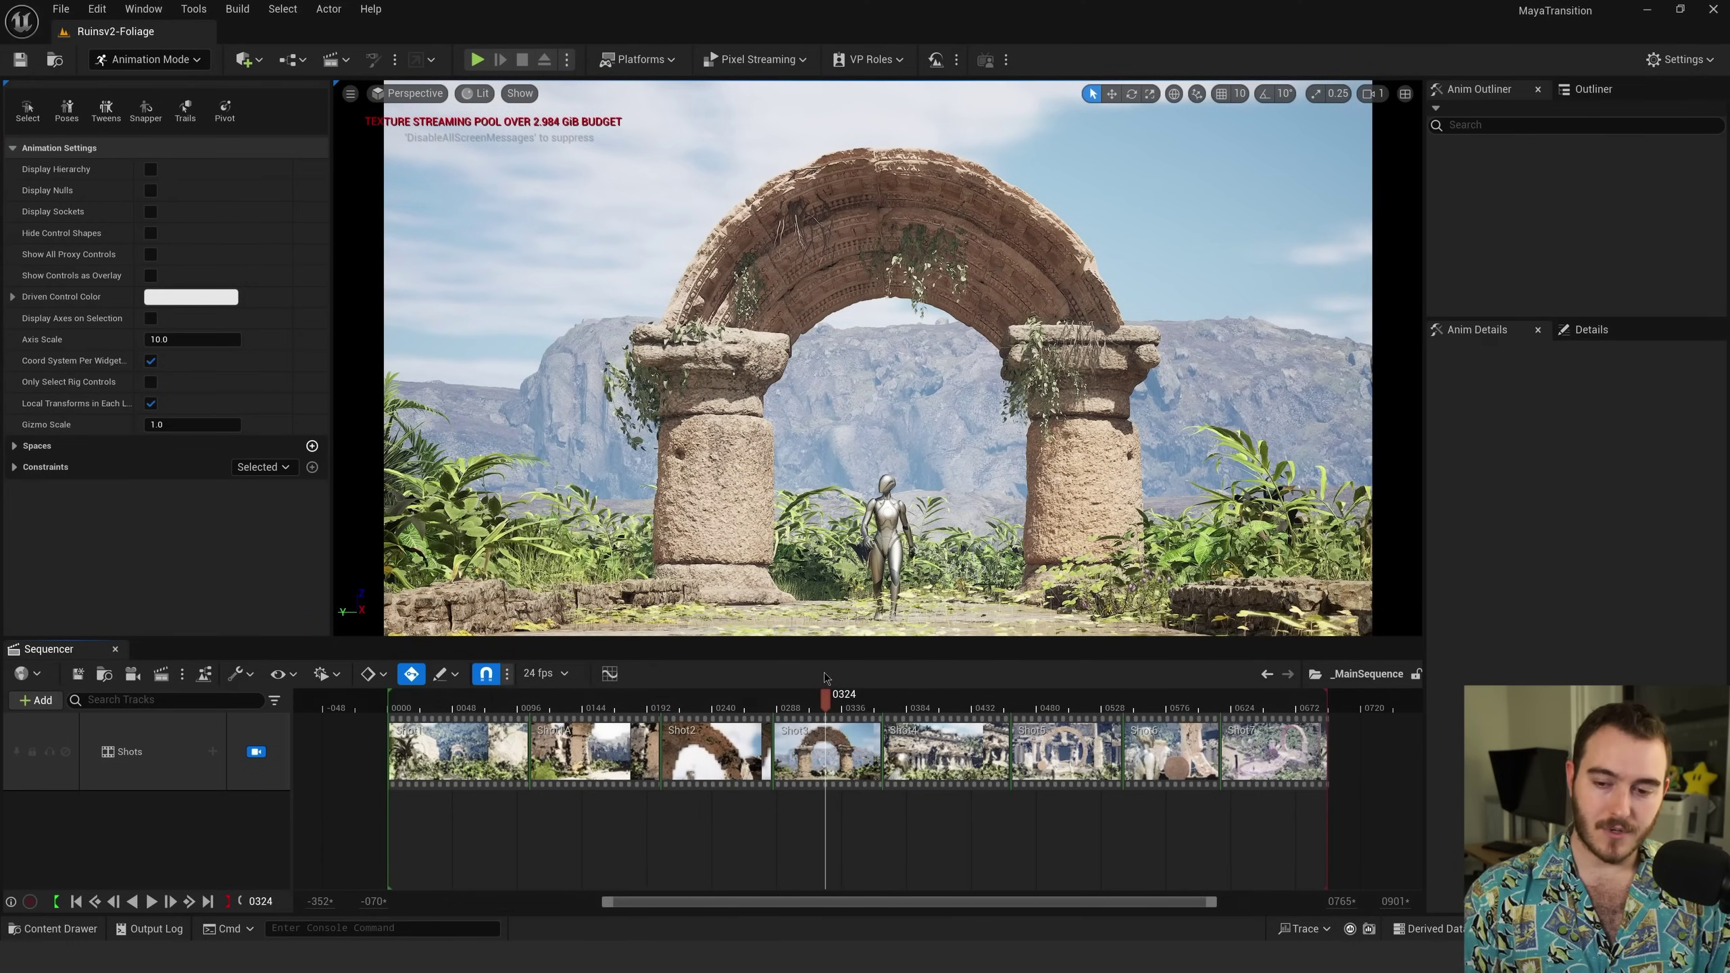
Step: Move the main sequence to an earlier shot, and close the ANIM_Shot4 sequence in the Ruins-Blockout level
left_click(466, 696)
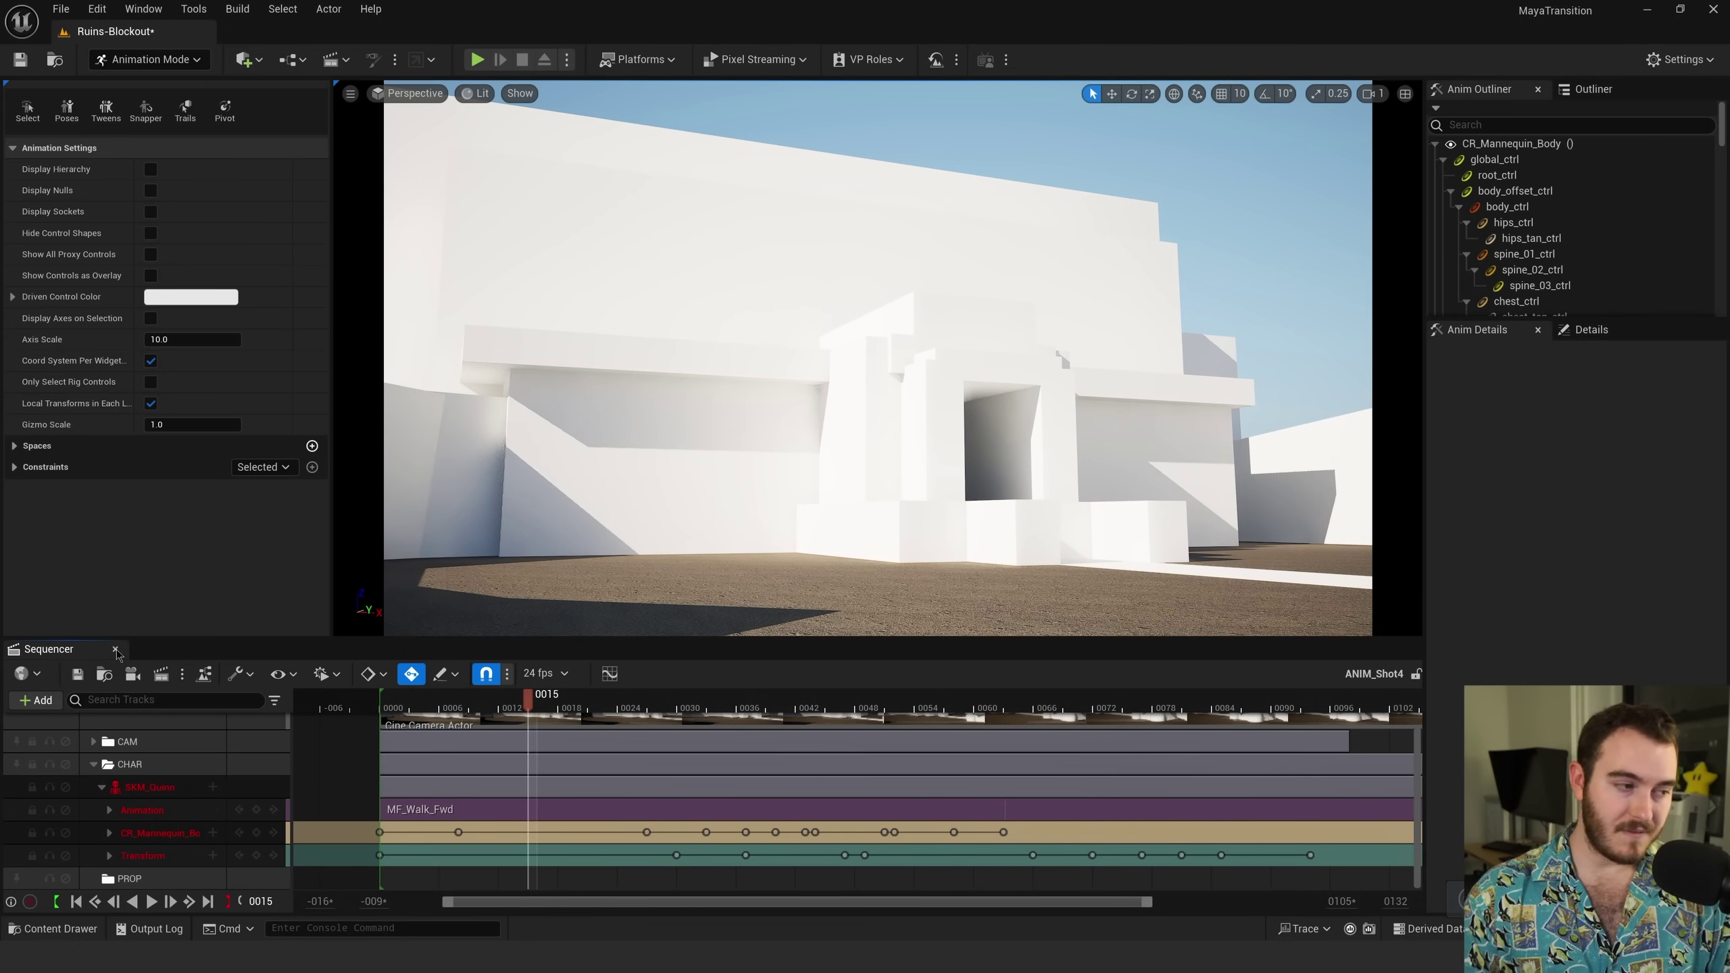
left_click(115, 649)
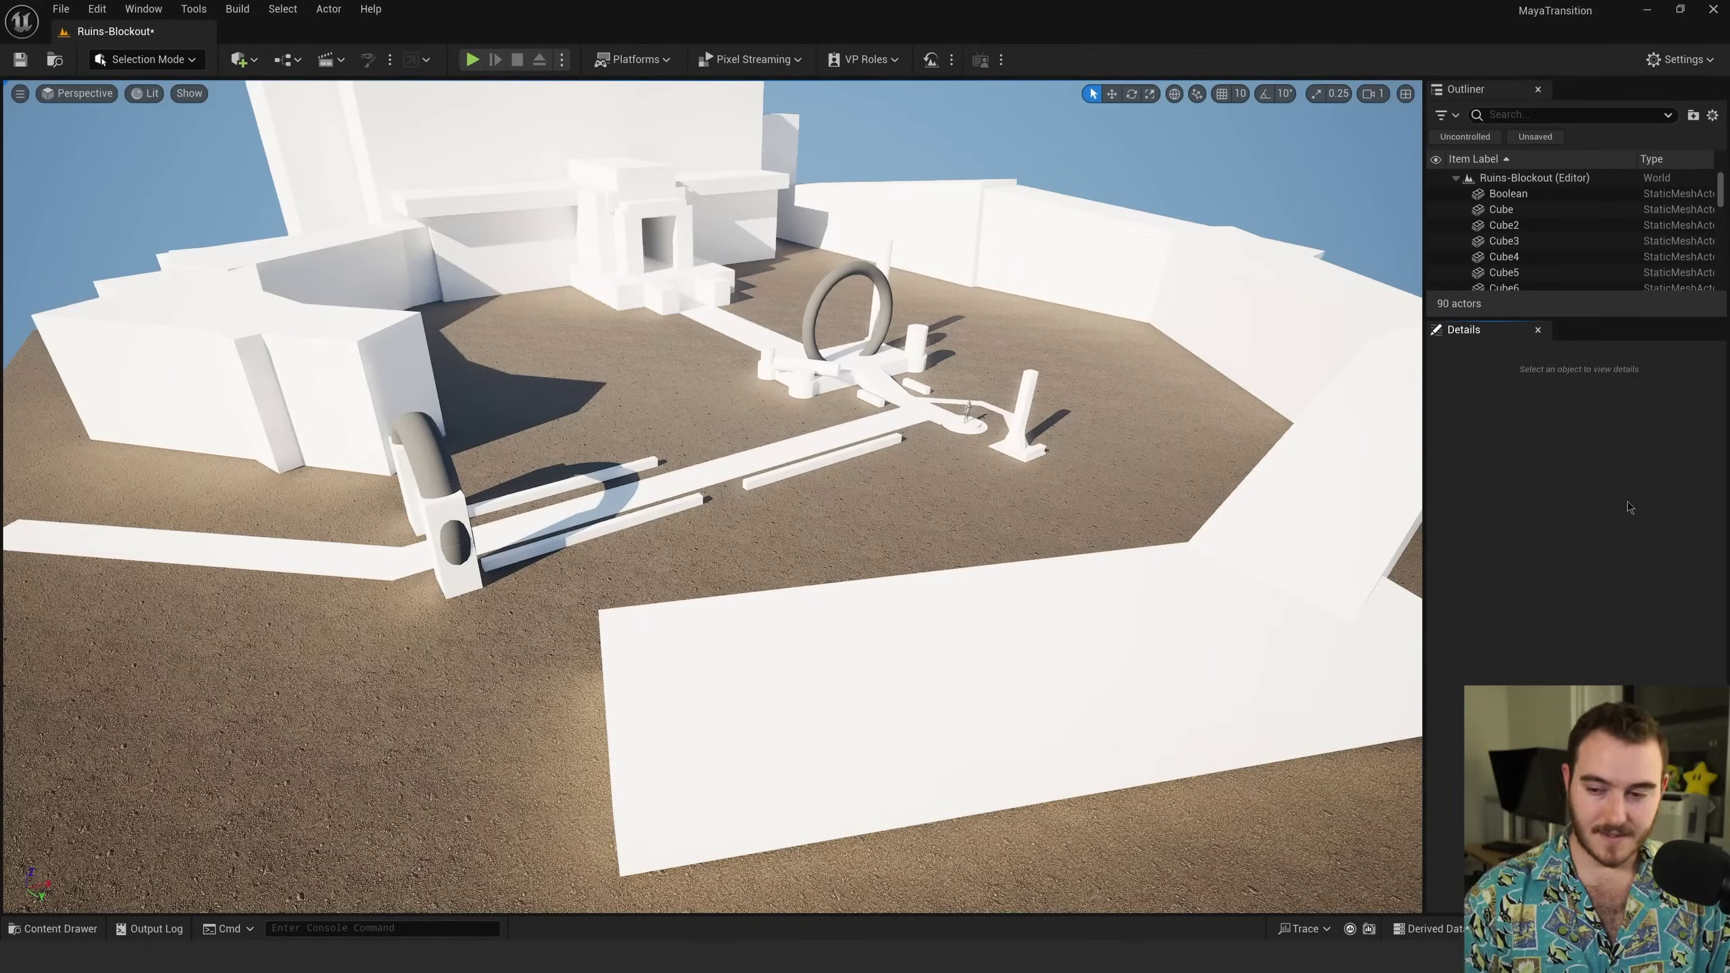